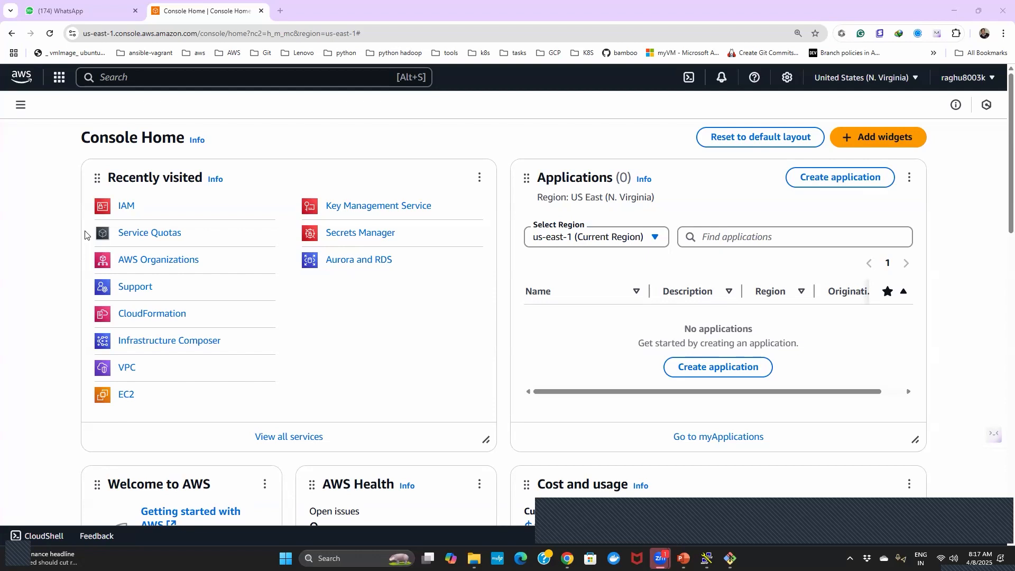
- Open the EC2 service, close the Console-to-Code panel, and show the list of instances
{"action": "left_click", "coordinate": [125, 401]}
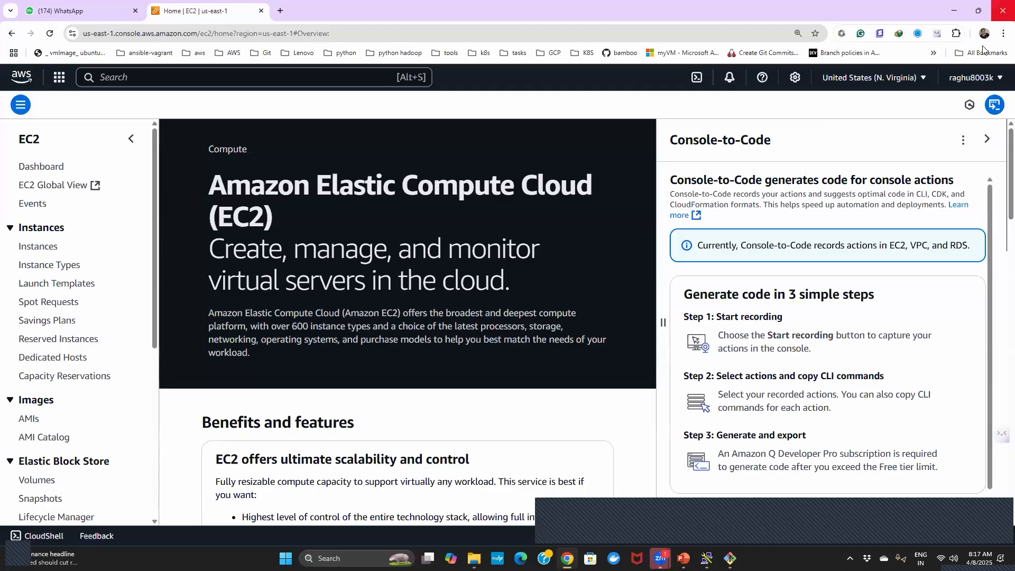
{"action": "left_click", "coordinate": [987, 140]}
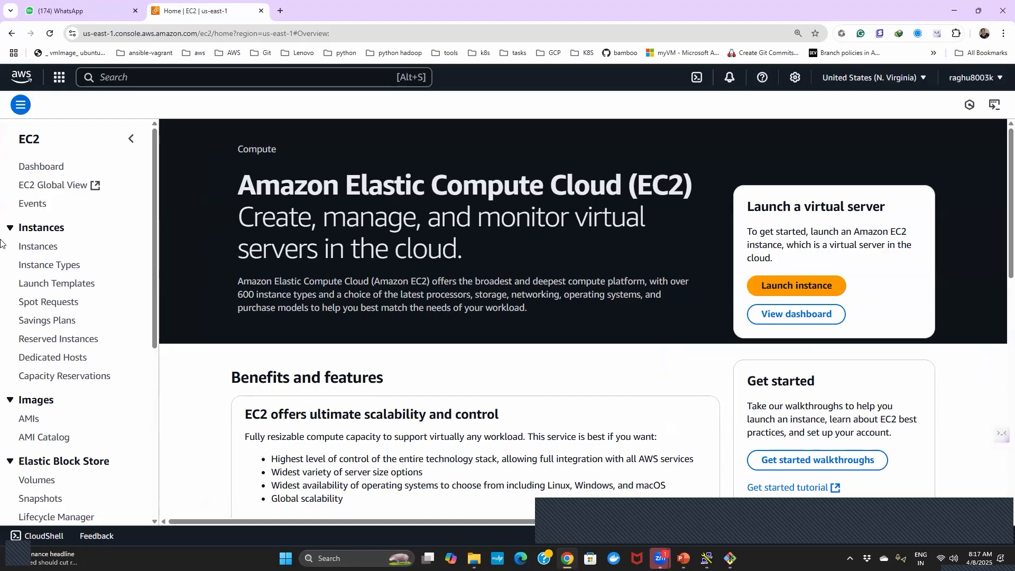
{"action": "left_click", "coordinate": [36, 251]}
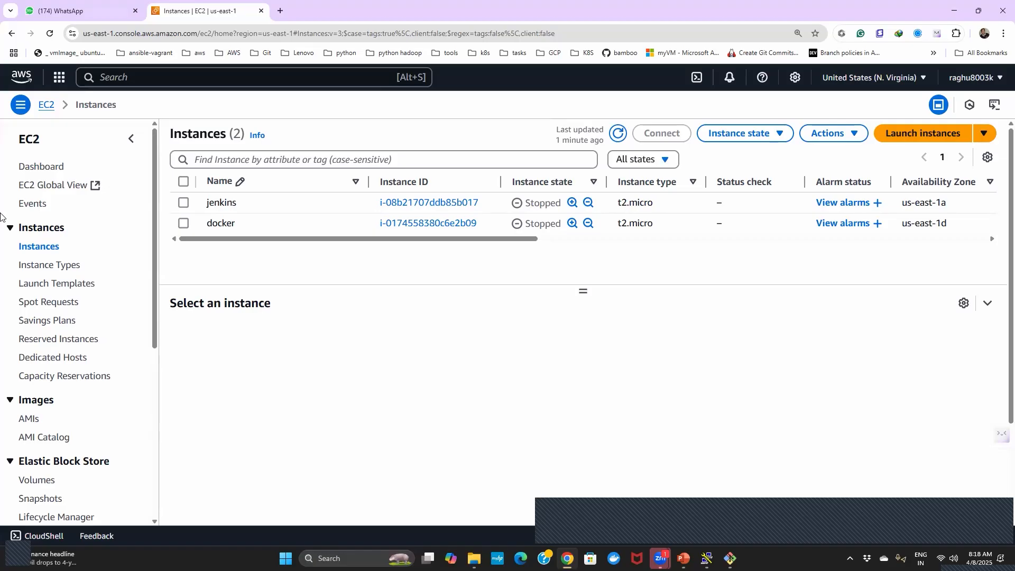
{"action": "left_click", "coordinate": [38, 248]}
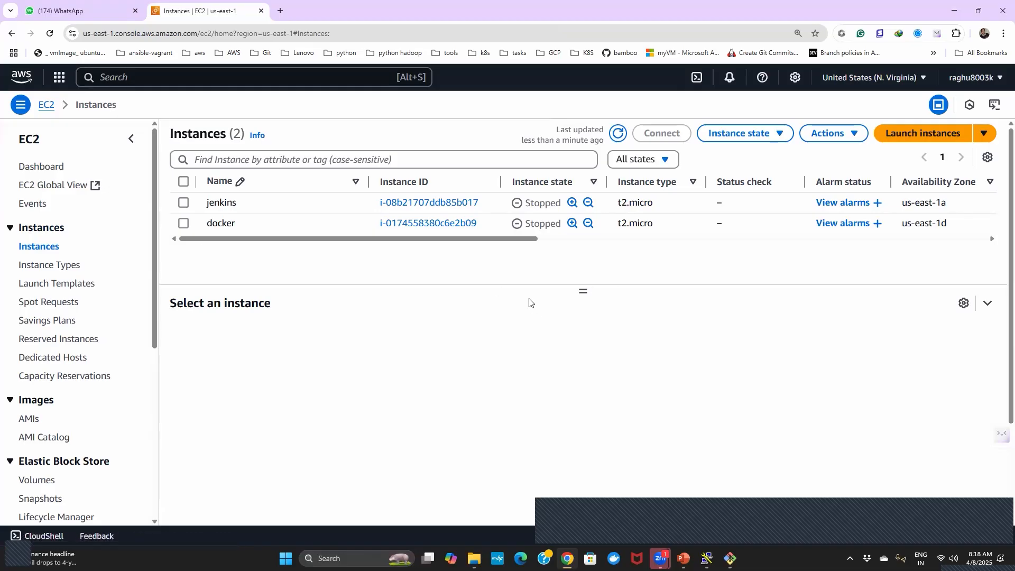
- Switch to Notepad, add a new blank document, and enlarge its text display
{"action": "key", "text": "super+r"}
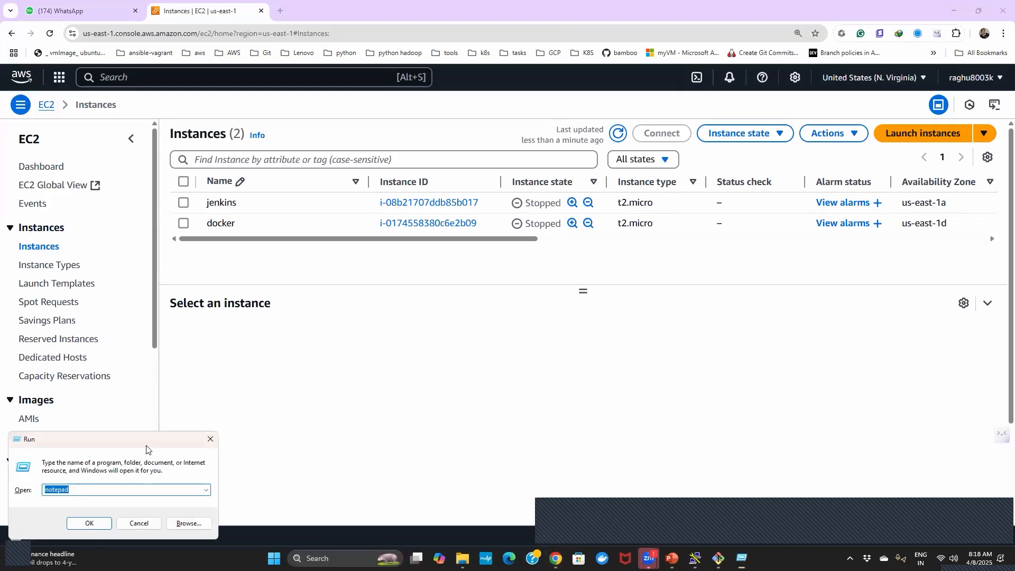
{"action": "left_click", "coordinate": [89, 523]}
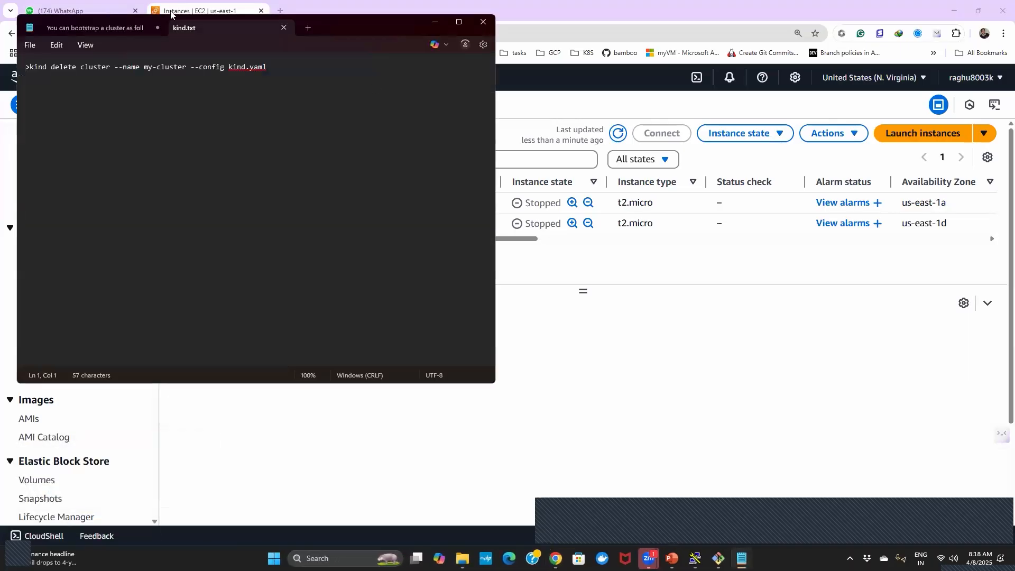
{"action": "left_click", "coordinate": [306, 27]}
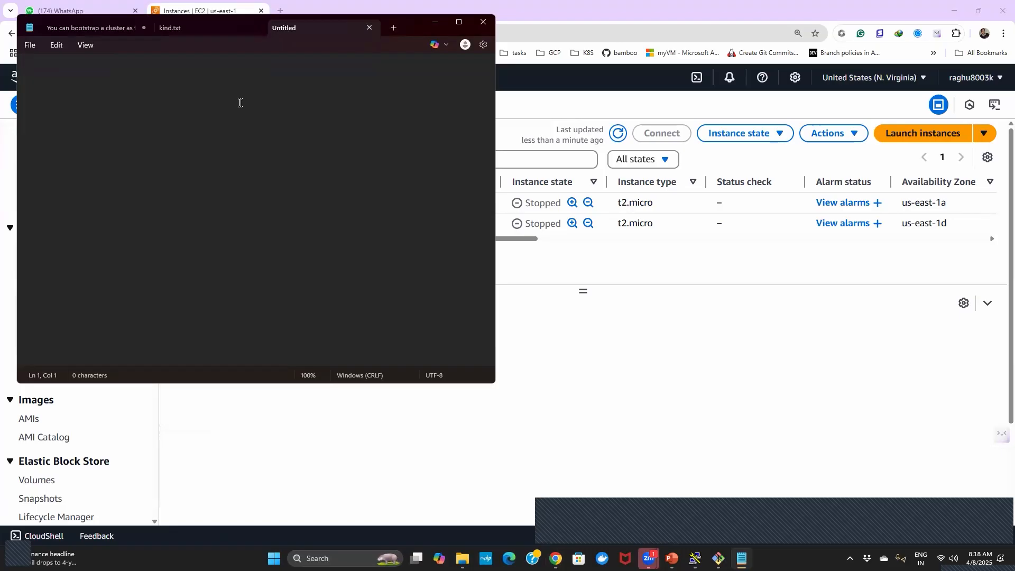
{"action": "scroll", "coordinate": [239, 102], "scroll_direction": "up", "scroll_amount": 7}
- List "os", "cpu", "mem" and "disk" on separate lines in the blank note
{"action": "type", "text": "os"}
{"action": "key", "text": "Return"}
{"action": "type", "text": "cpu"}
{"action": "key", "text": "Return"}
{"action": "type", "text": "mem"}
{"action": "key", "text": "Return"}
{"action": "type", "text": "diks"}
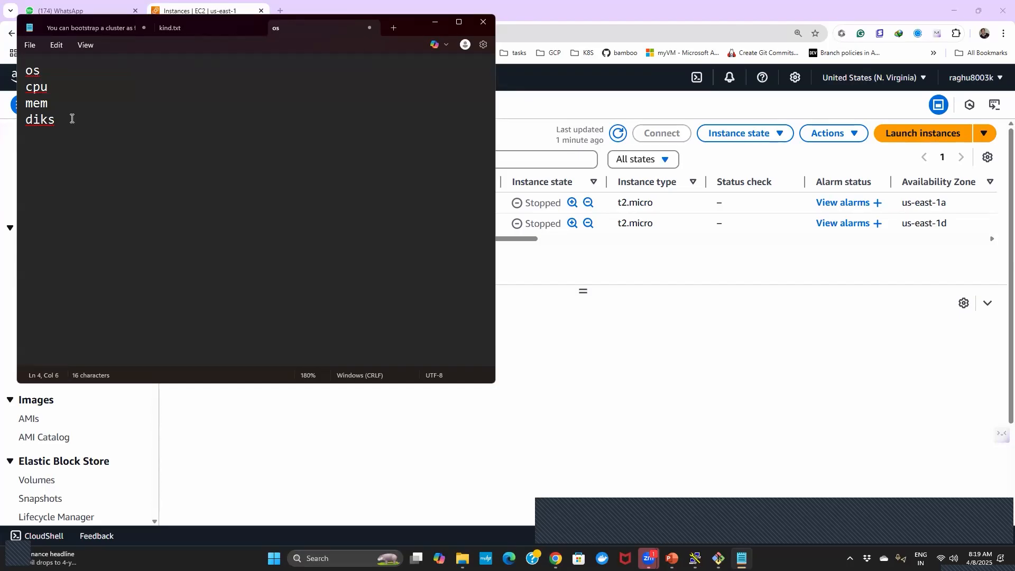
{"action": "key", "text": "BackSpace"}
{"action": "key", "text": "BackSpace"}
{"action": "key", "text": "BackSpace"}
{"action": "type", "text": "sk======"}
- Add a "----" line beneath "disk" in the note
{"action": "key", "text": "BackSpace"}
{"action": "key", "text": "BackSpace"}
{"action": "key", "text": "BackSpace"}
{"action": "key", "text": "BackSpace"}
{"action": "key", "text": "BackSpace"}
{"action": "key", "text": "BackSpace"}
{"action": "type", "text": "----"}
{"action": "key", "text": "Return"}
- Capitalize the "cpu" and "os" entries in the note as "CPU" and "OS"
{"action": "left_click", "coordinate": [42, 90]}
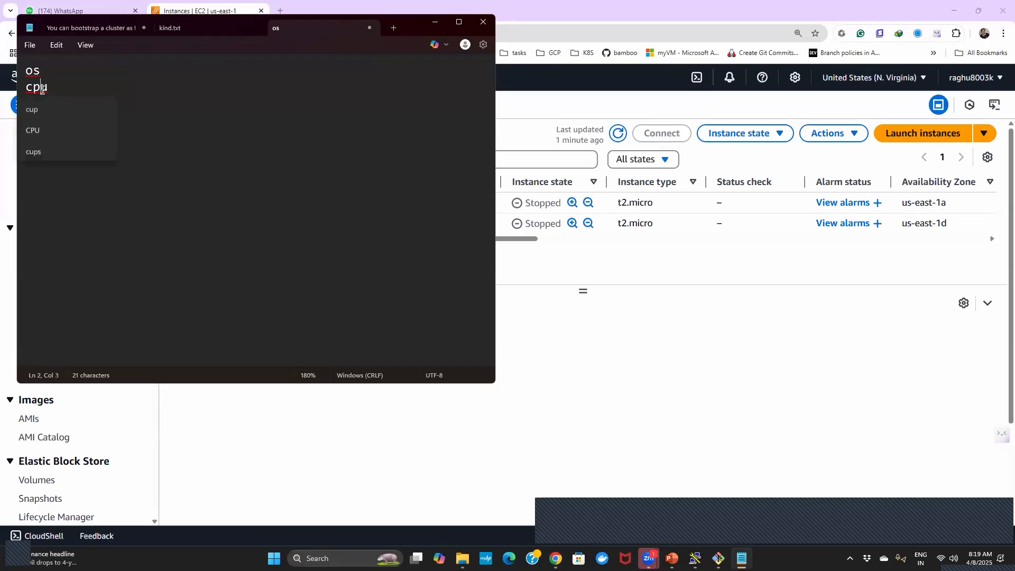
{"action": "left_click", "coordinate": [37, 128]}
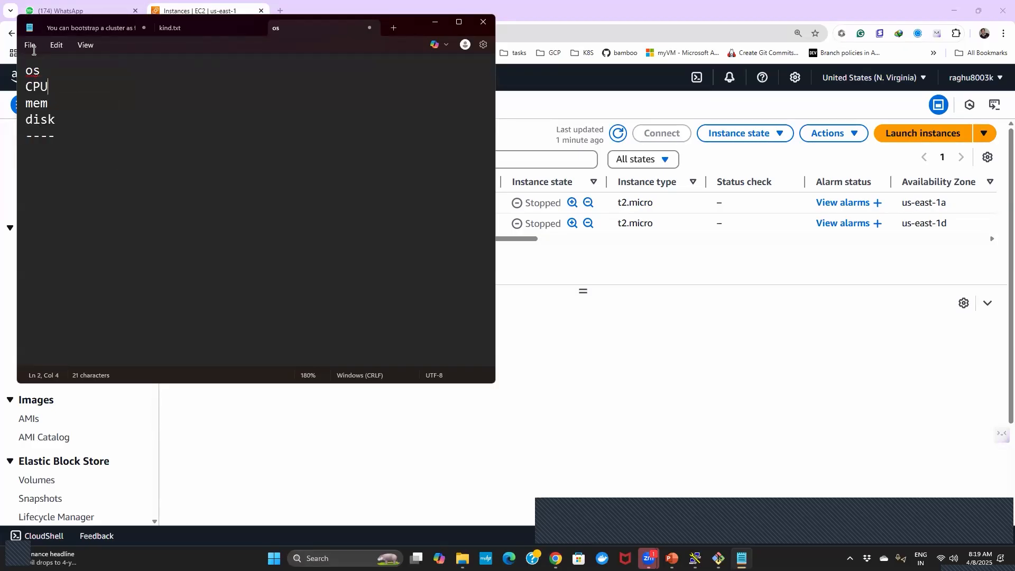
{"action": "left_click", "coordinate": [32, 70]}
{"action": "double_click", "coordinate": [32, 70]}
{"action": "left_click", "coordinate": [48, 66]}
{"action": "key", "text": "BackSpace"}
{"action": "key", "text": "BackSpace"}
{"action": "type", "text": "OS"}
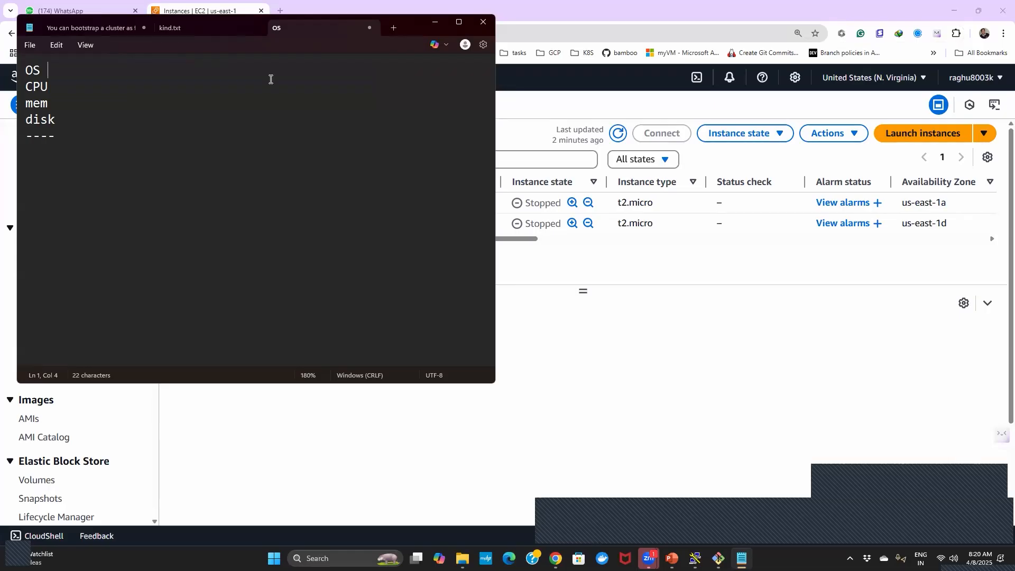
- Extend the OS line with "--------------> image ---> ami [os]"
{"action": "type", "text": "=="}
{"action": "key", "text": "BackSpace"}
{"action": "key", "text": "BackSpace"}
{"action": "type", "text": "--------------> image"}
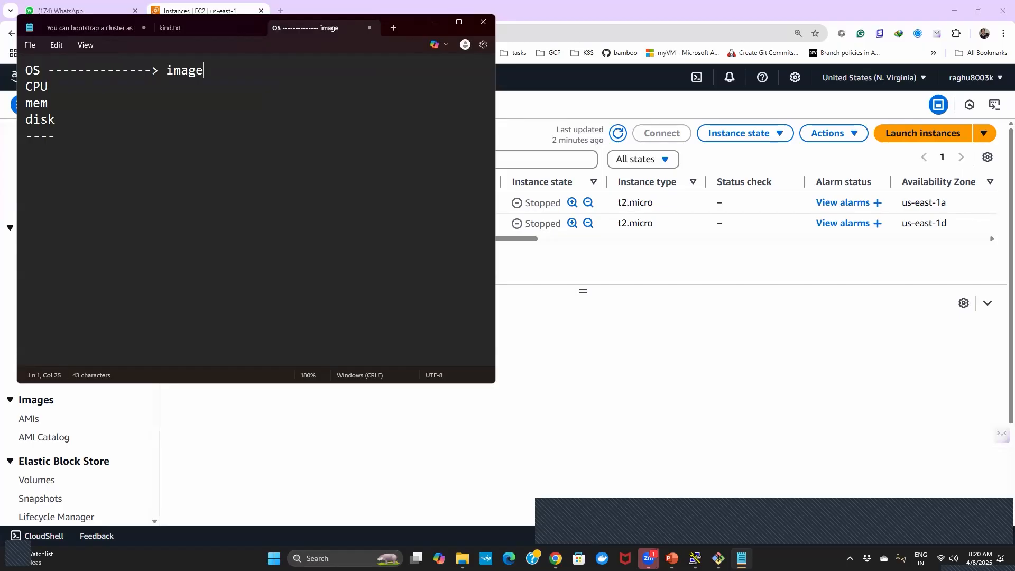
{"action": "type", "text": " ---> ami"}
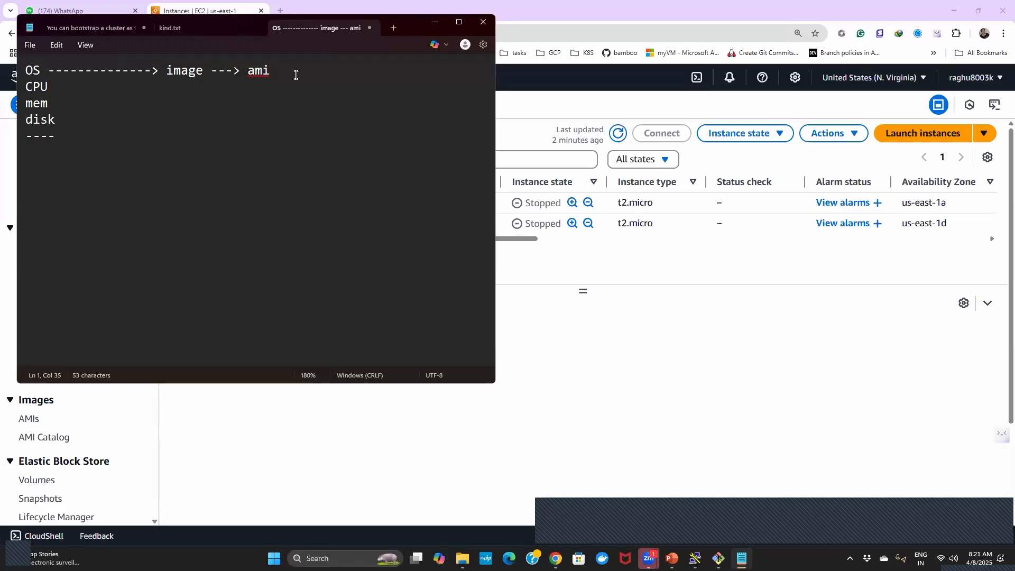
{"action": "type", "text": "[os]"}
- Insert new lines between the OS and CPU entries and write "types" above CPU
{"action": "key", "text": "Return"}
{"action": "key", "text": "Return"}
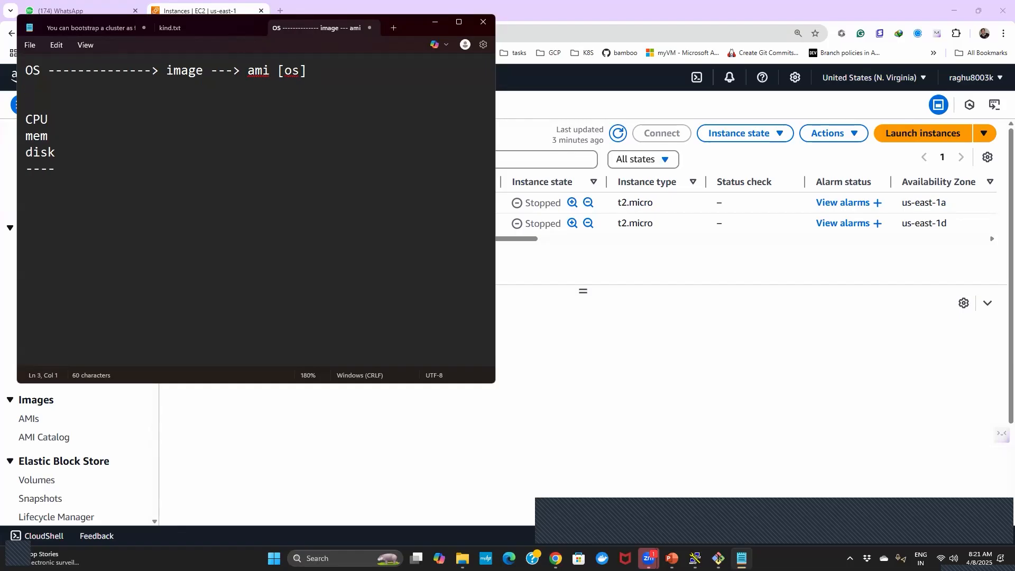
{"action": "type", "text": "types"}
{"action": "key", "text": "BackSpace"}
{"action": "type", "text": "s"}
- Return to the AWS console and start launching a new EC2 instance named "vm1"
{"action": "left_click", "coordinate": [526, 107]}
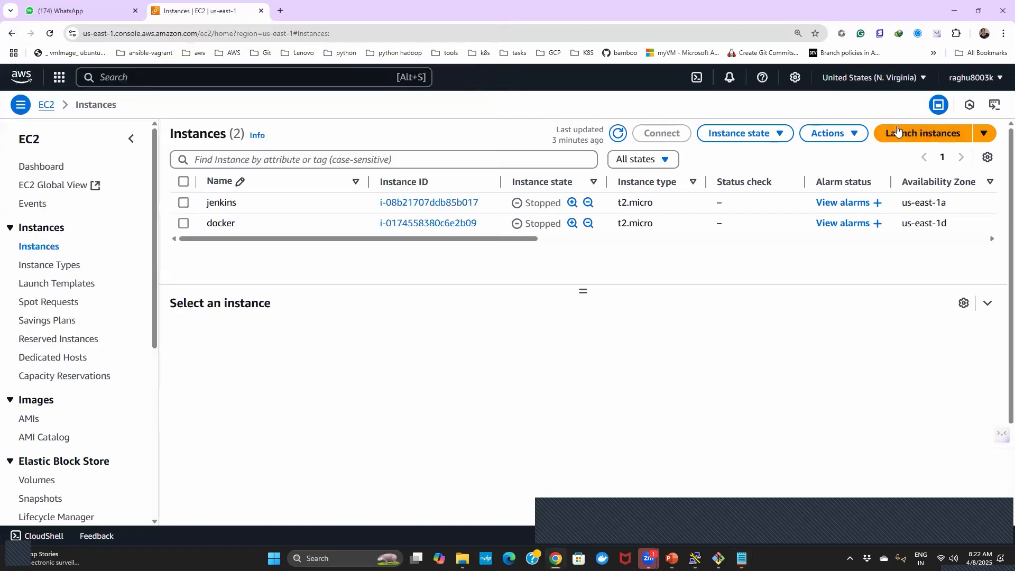
{"action": "left_click", "coordinate": [919, 130]}
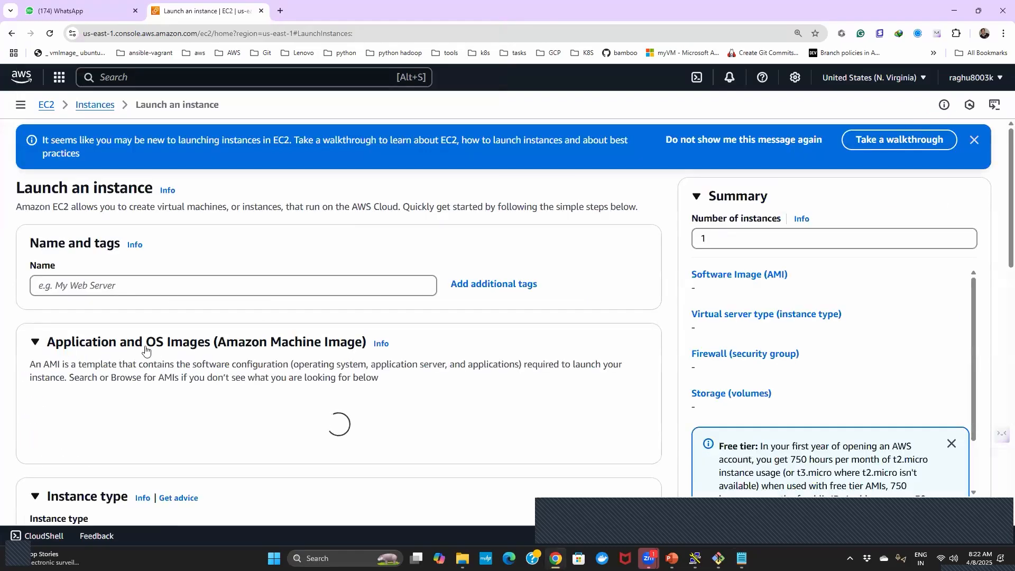
{"action": "left_click", "coordinate": [78, 285]}
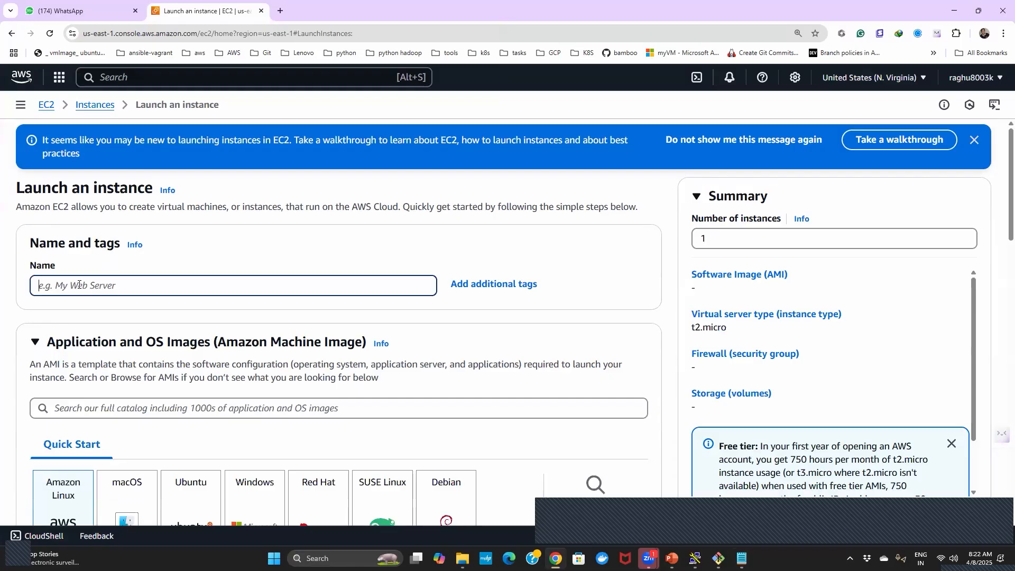
{"action": "type", "text": "vm1"}
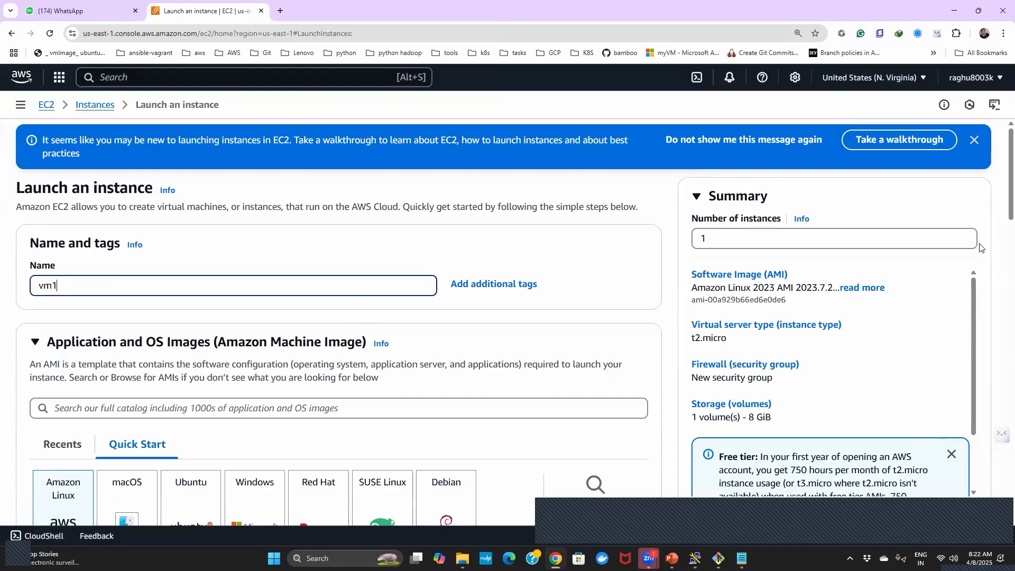
- Review the Quick Start machine images and browse the list of available instance types
{"action": "scroll", "coordinate": [999, 166], "scroll_direction": "down", "scroll_amount": 5}
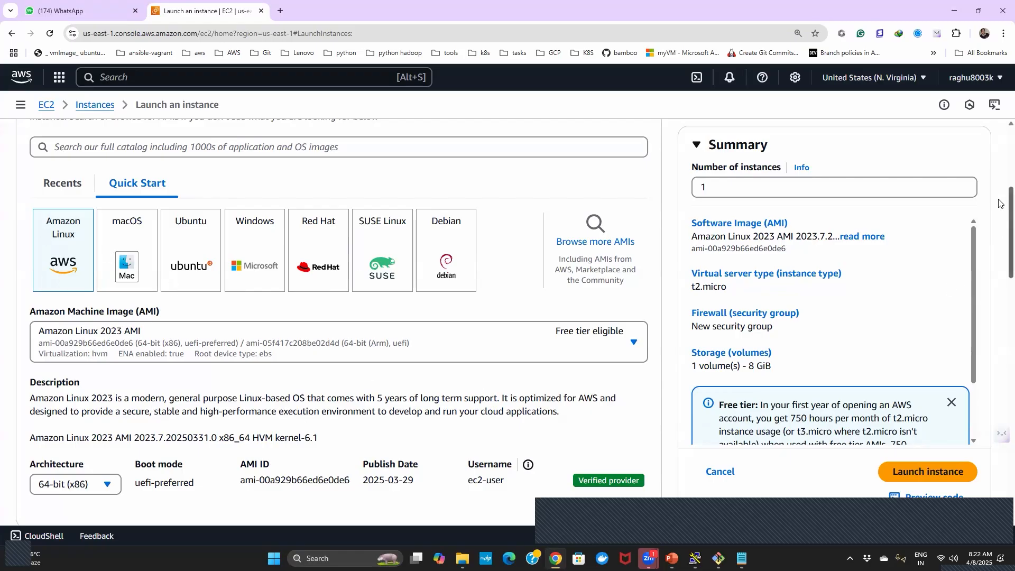
{"action": "left_click_drag", "start_coordinate": [998, 201], "coordinate": [999, 288]}
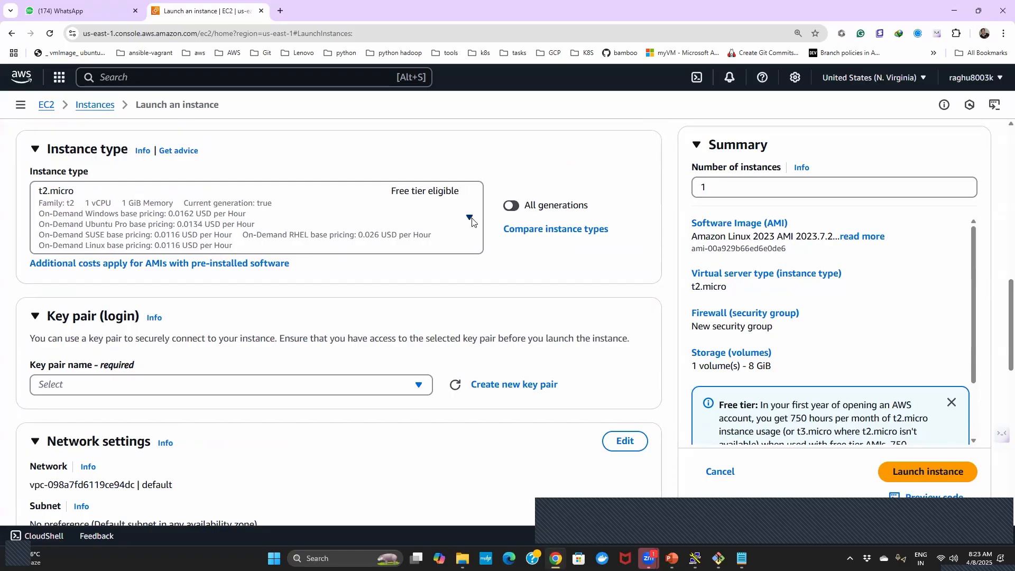
{"action": "left_click", "coordinate": [470, 219]}
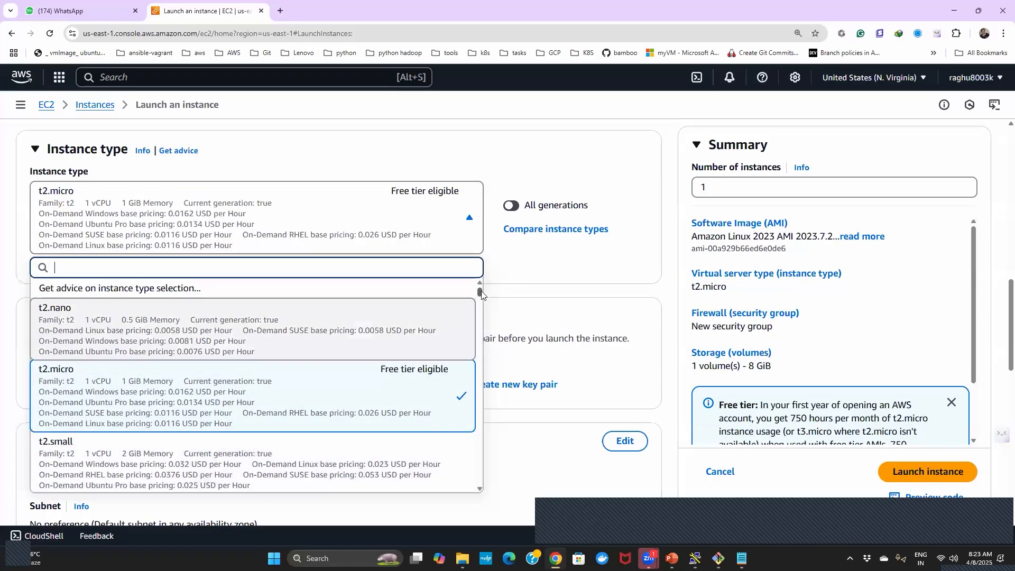
{"action": "left_click_drag", "start_coordinate": [481, 295], "coordinate": [481, 302]}
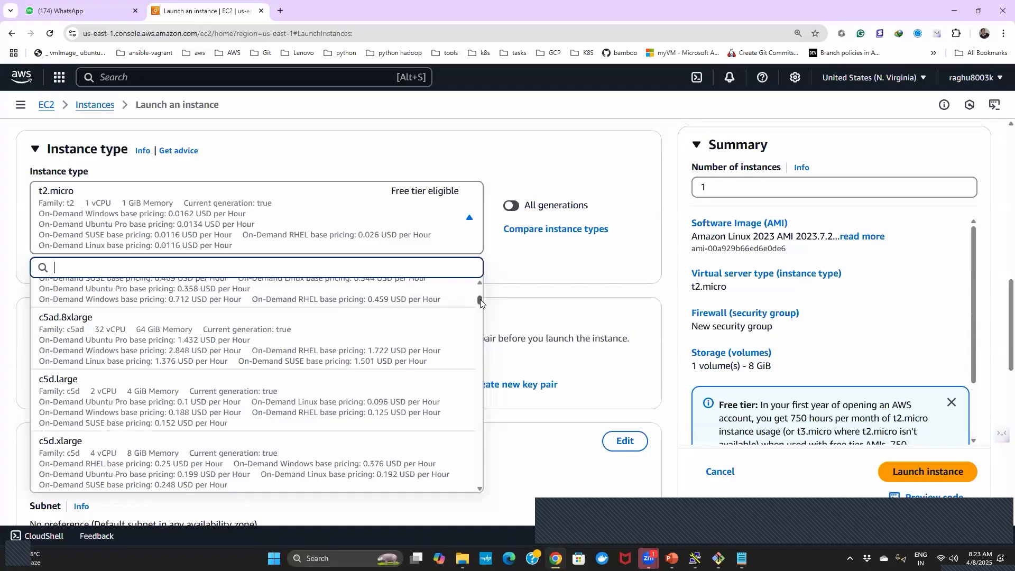
{"action": "scroll", "coordinate": [480, 299], "scroll_direction": "down", "scroll_amount": 15}
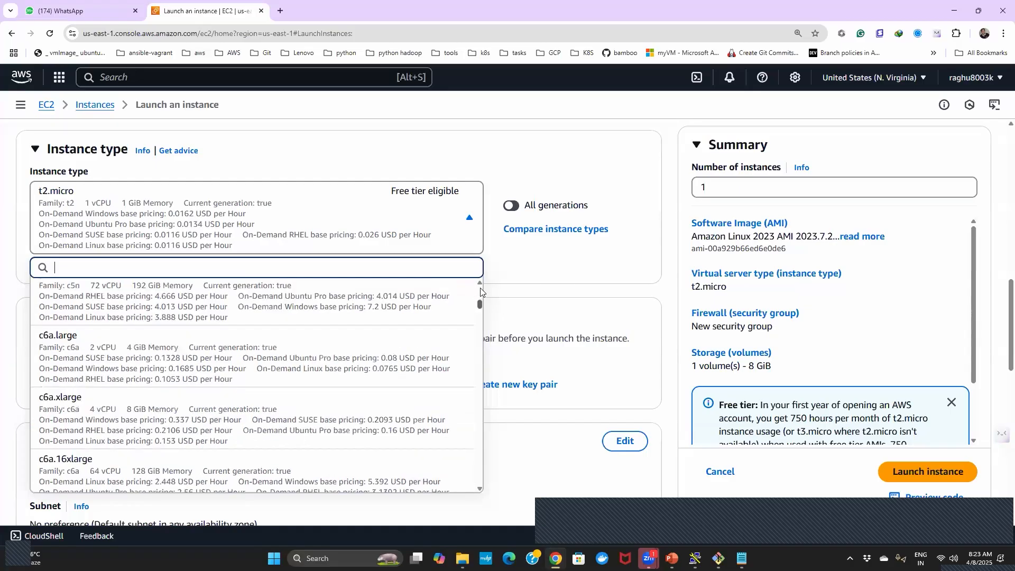
{"action": "left_click_drag", "start_coordinate": [480, 289], "coordinate": [492, 277]}
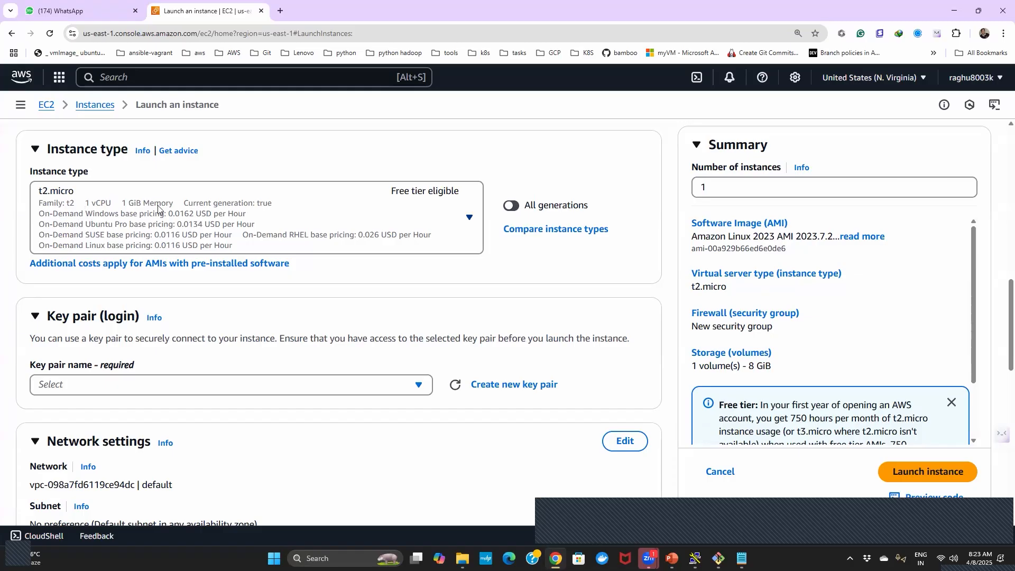
- Include all generations in the instance type list and filter it by "t2" to compare sizes
{"action": "left_click", "coordinate": [177, 206]}
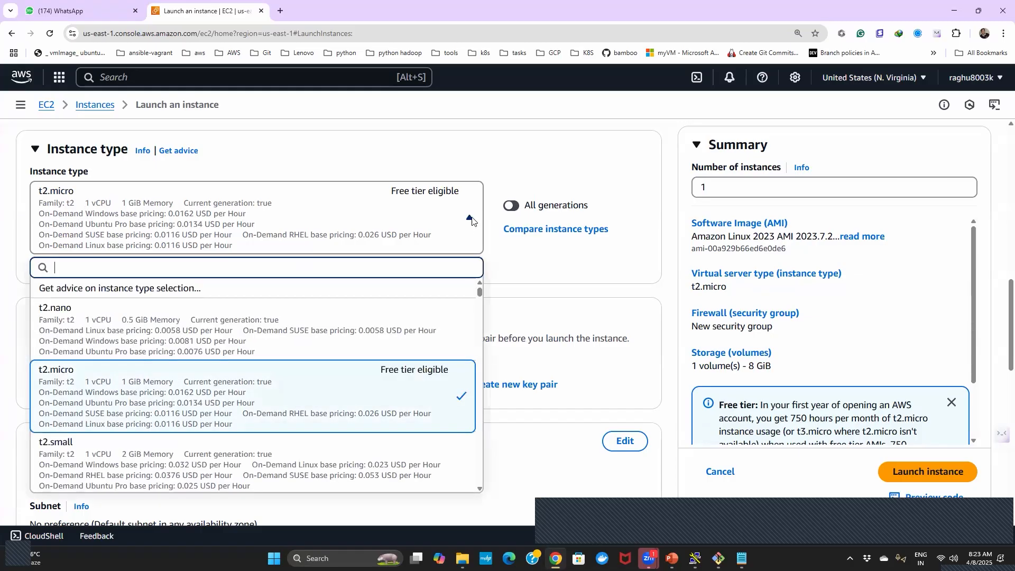
{"action": "left_click", "coordinate": [470, 219]}
{"action": "left_click", "coordinate": [470, 219]}
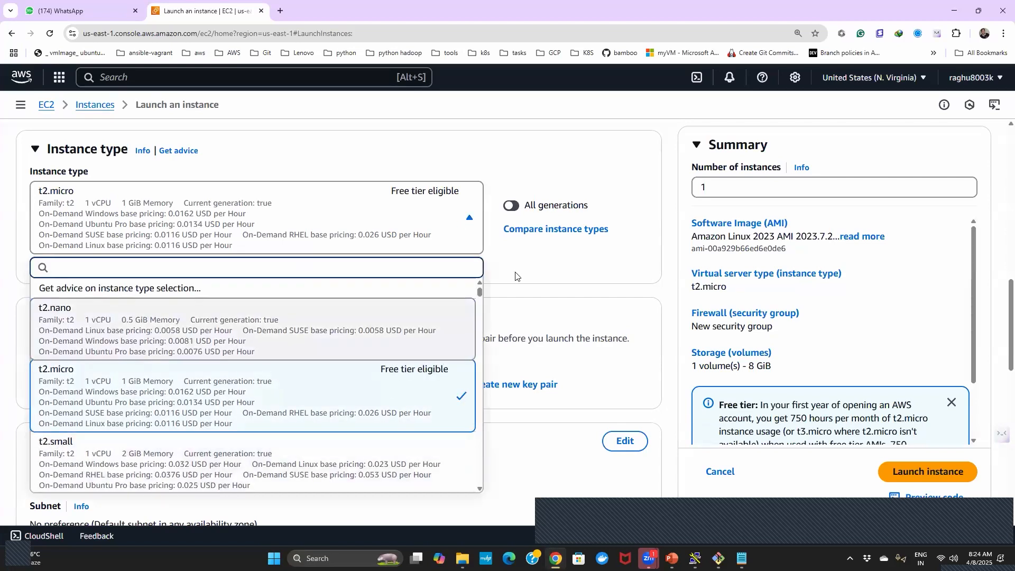
{"action": "left_click_drag", "start_coordinate": [478, 294], "coordinate": [305, 271]}
{"action": "type", "text": "t2"}
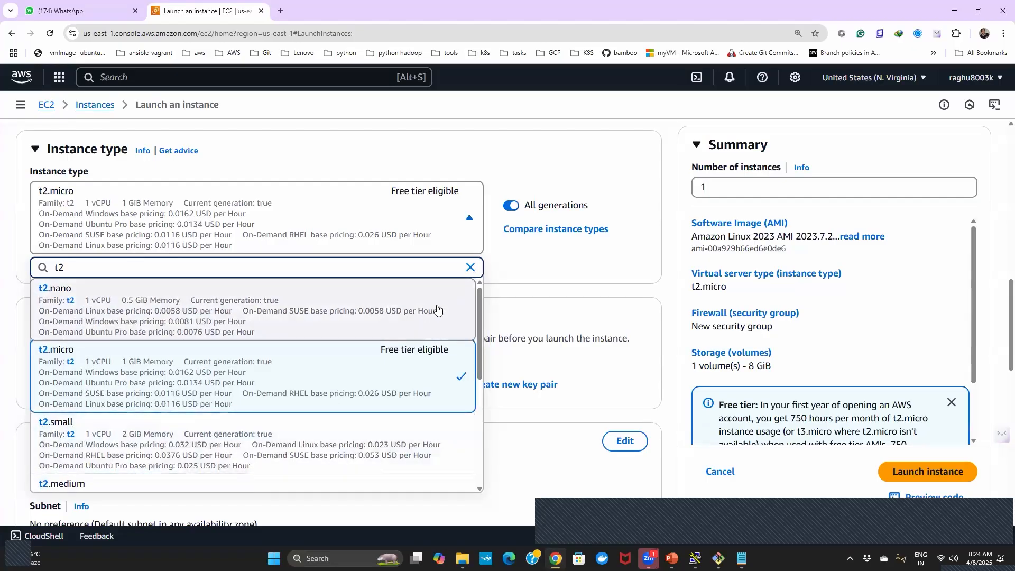
{"action": "left_click_drag", "start_coordinate": [479, 309], "coordinate": [481, 370]}
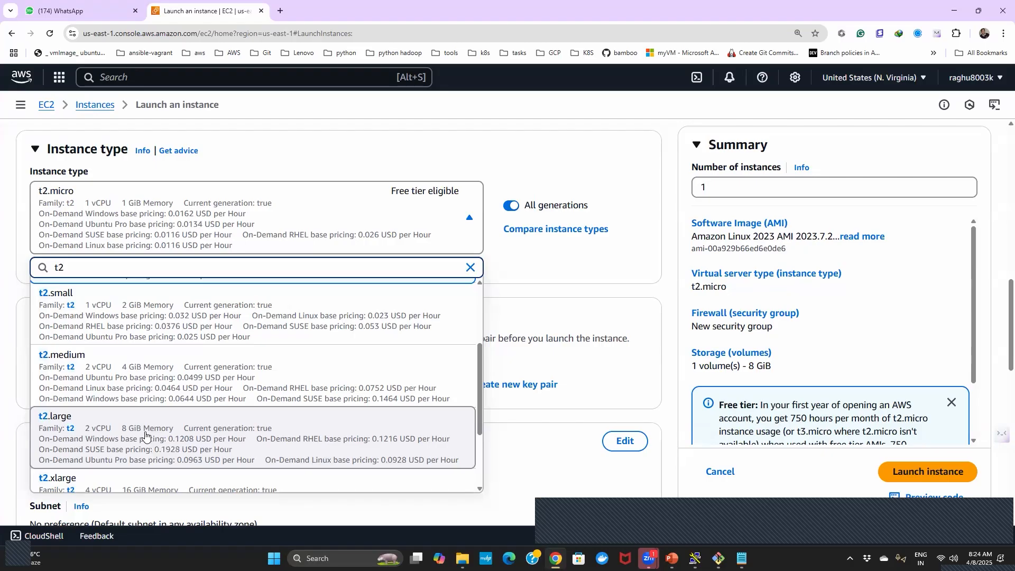
- Filter the instance types by "r4" and by "r5" to examine those families
{"action": "key", "text": "BackSpace"}
{"action": "key", "text": "BackSpace"}
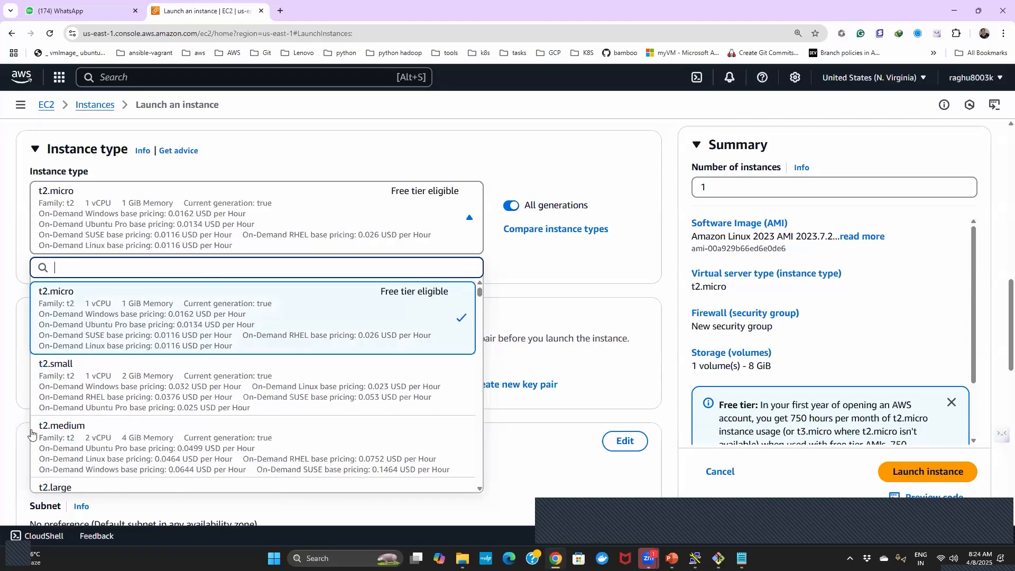
{"action": "type", "text": "r"}
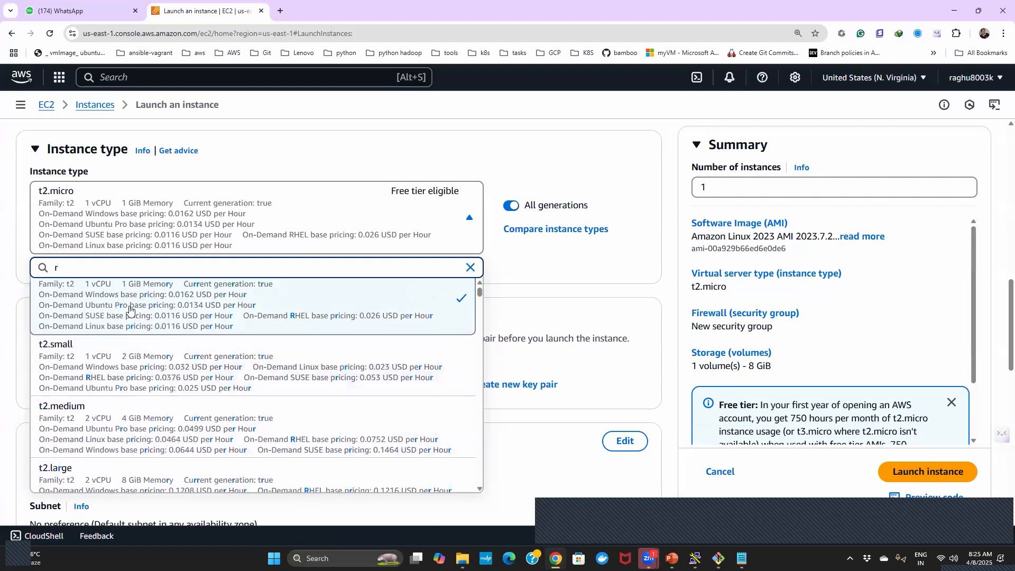
{"action": "type", "text": "4"}
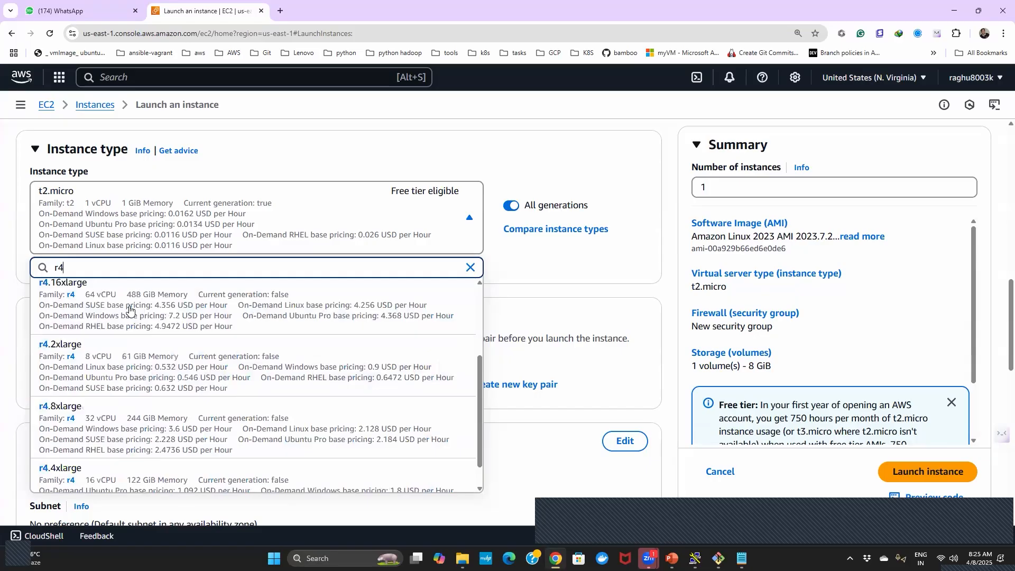
{"action": "key", "text": "BackSpace"}
{"action": "type", "text": "5"}
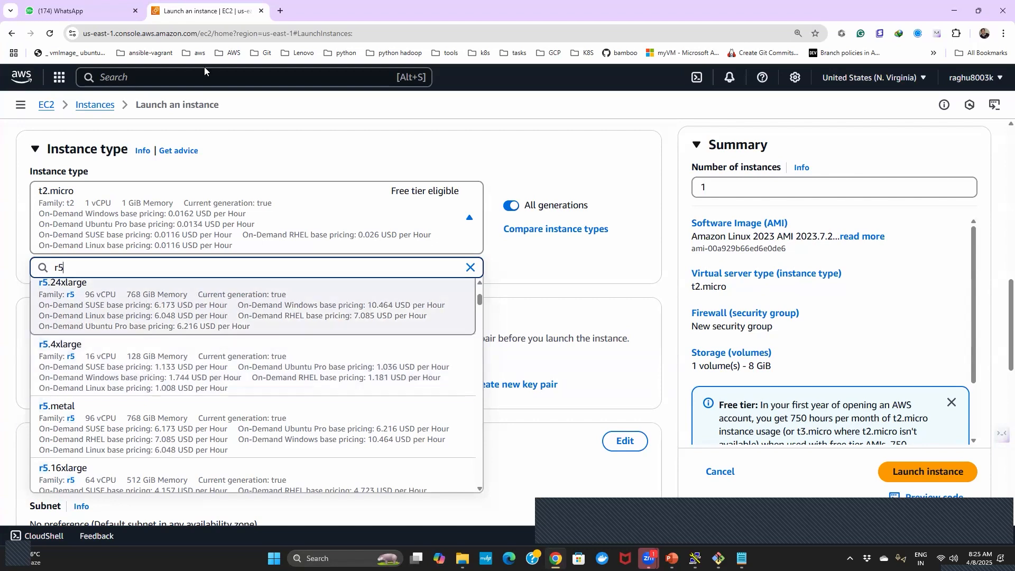
- Search the web in a new browser tab for "sap approved aws instance types"
{"action": "left_click", "coordinate": [278, 11]}
{"action": "type", "text": "sa"}
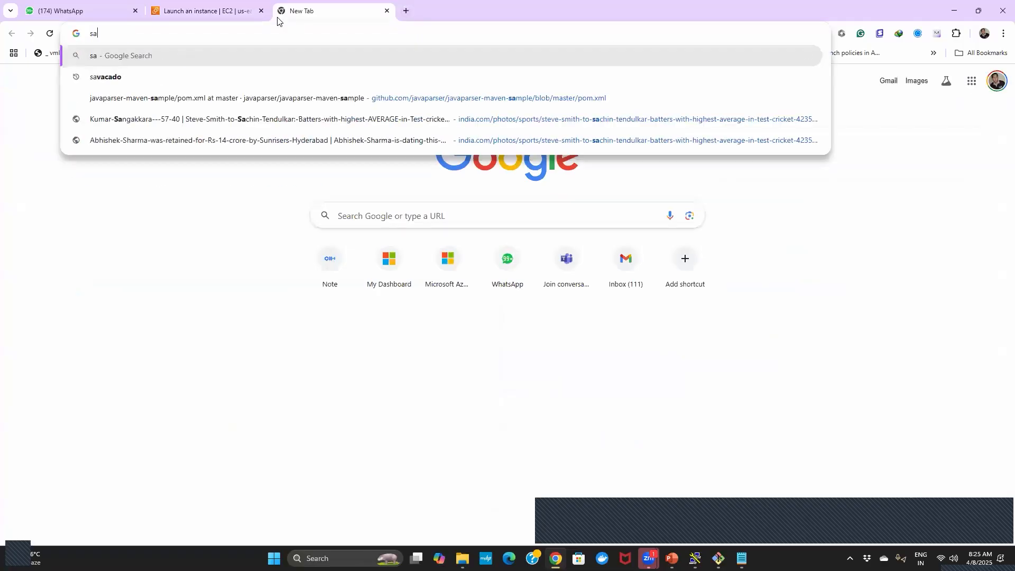
{"action": "type", "text": "p approve"}
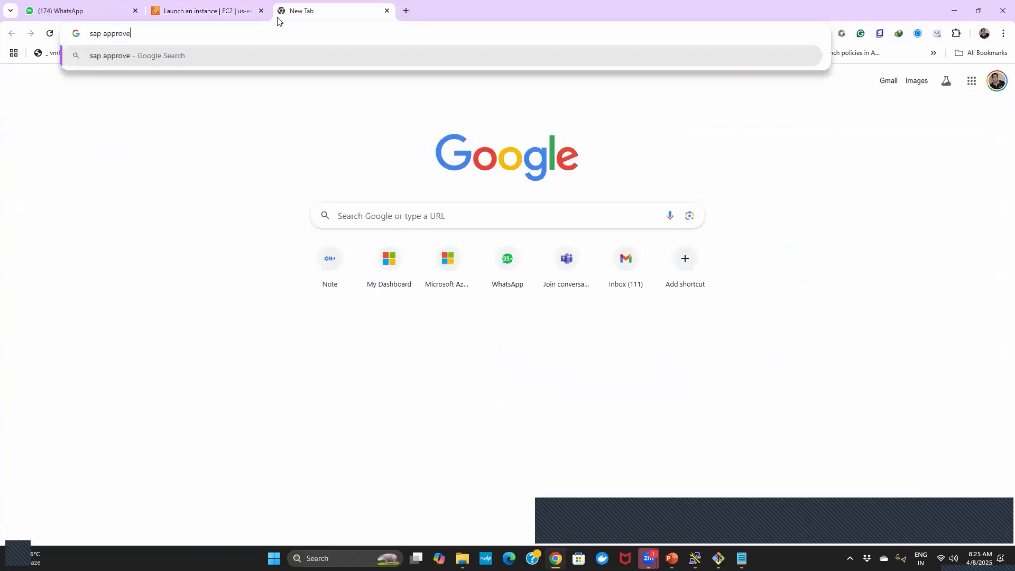
{"action": "type", "text": "d aws instance types"}
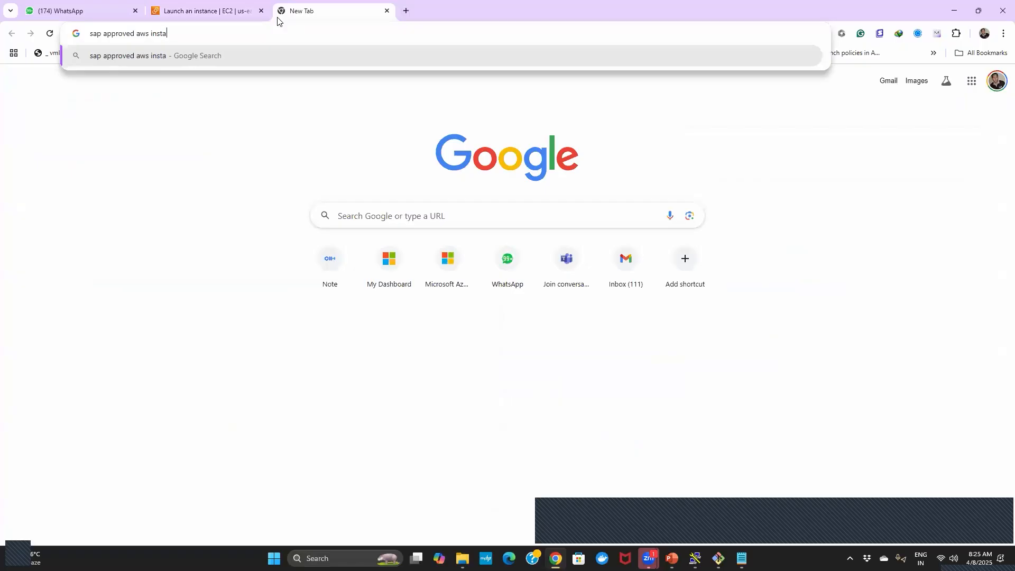
{"action": "key", "text": "Return"}
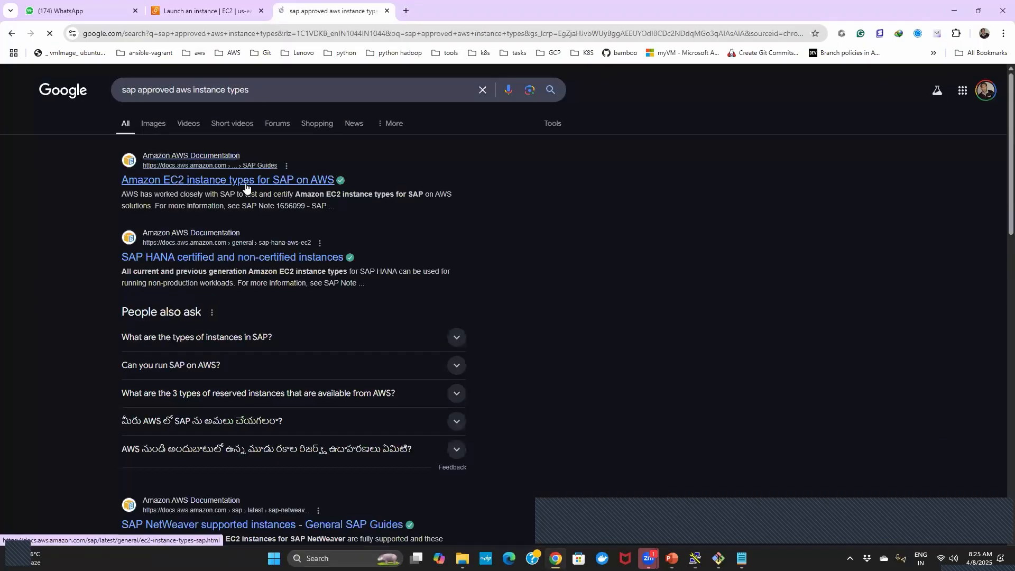
- Open the "Amazon EC2 instance types for SAP on AWS" documentation result and look through it for instance type information
{"action": "left_click", "coordinate": [245, 183]}
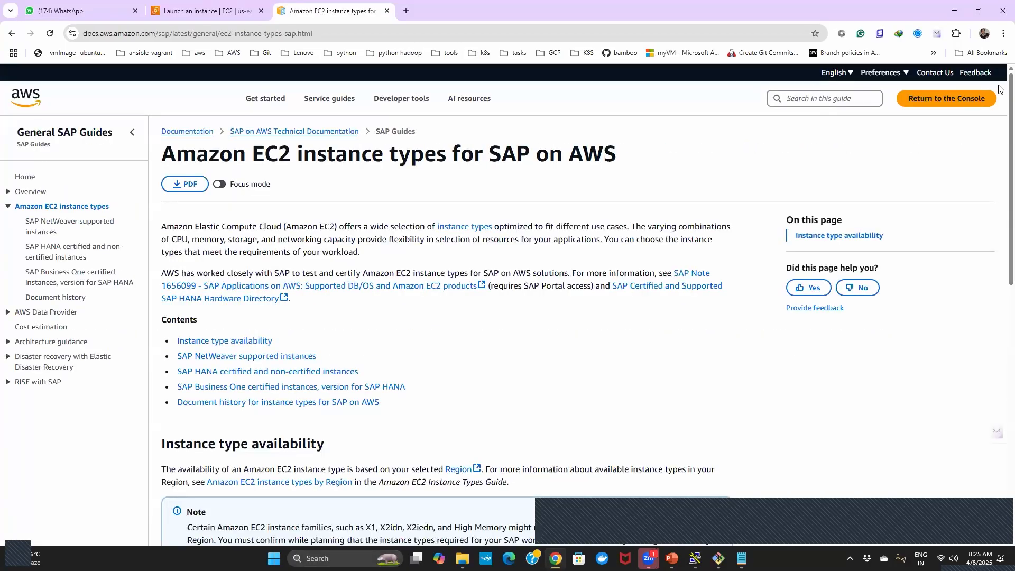
{"action": "scroll", "coordinate": [998, 190], "scroll_direction": "down", "scroll_amount": 2}
{"action": "scroll", "coordinate": [998, 189], "scroll_direction": "down", "scroll_amount": 10}
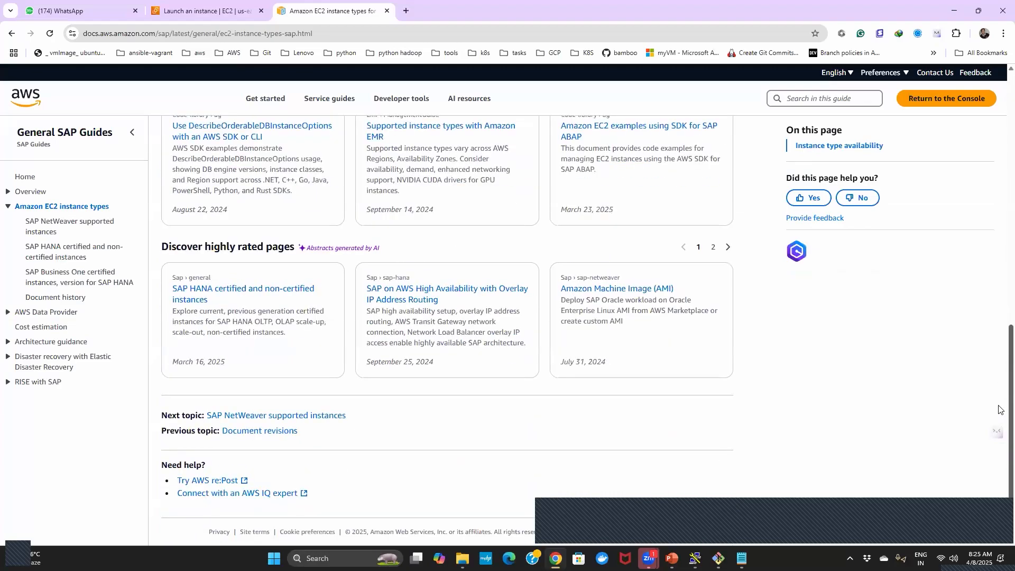
{"action": "scroll", "coordinate": [998, 306], "scroll_direction": "up", "scroll_amount": 2}
{"action": "scroll", "coordinate": [999, 287], "scroll_direction": "up", "scroll_amount": 3}
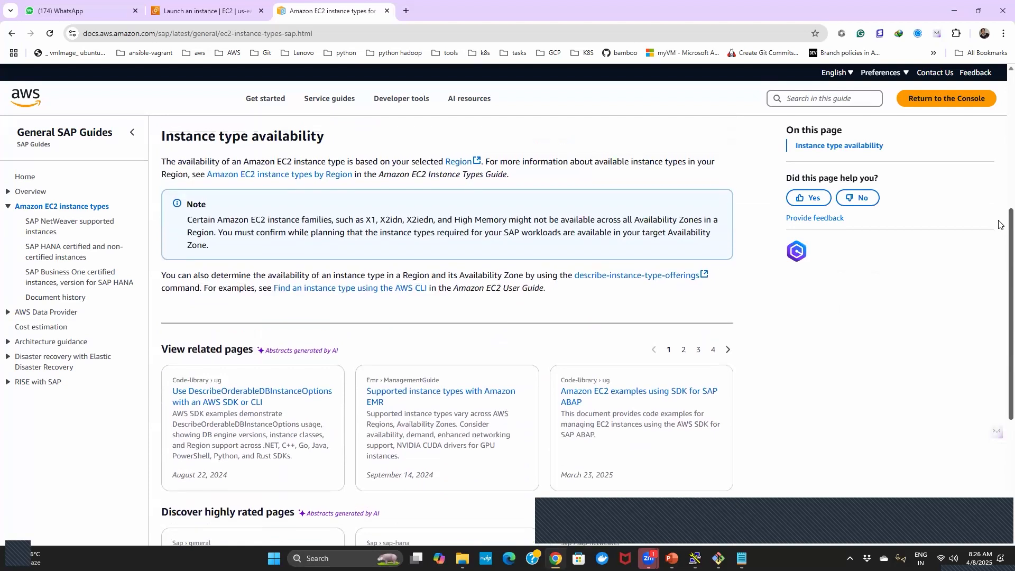
{"action": "scroll", "coordinate": [999, 225], "scroll_direction": "up", "scroll_amount": 1}
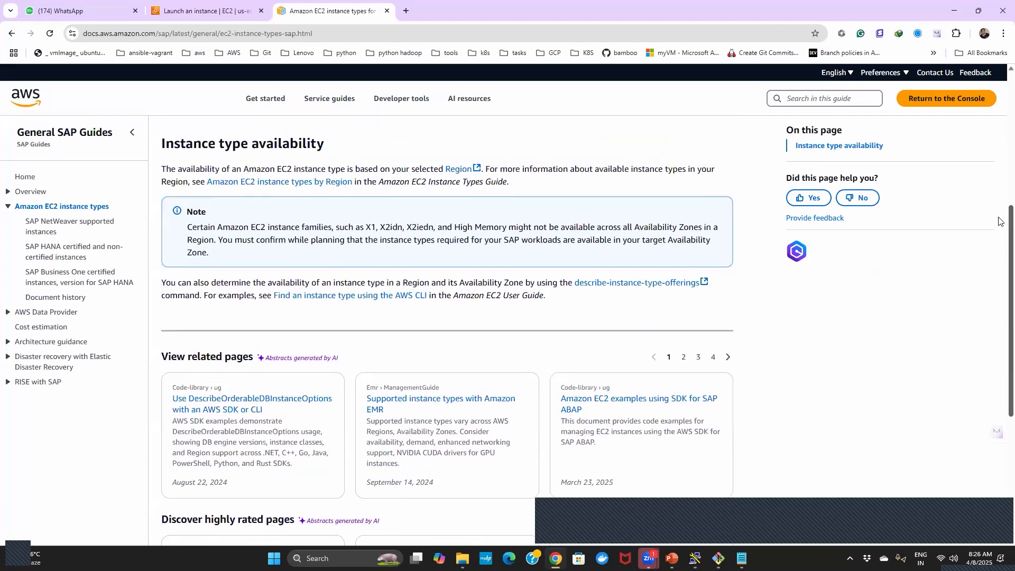
{"action": "scroll", "coordinate": [999, 237], "scroll_direction": "down", "scroll_amount": 2}
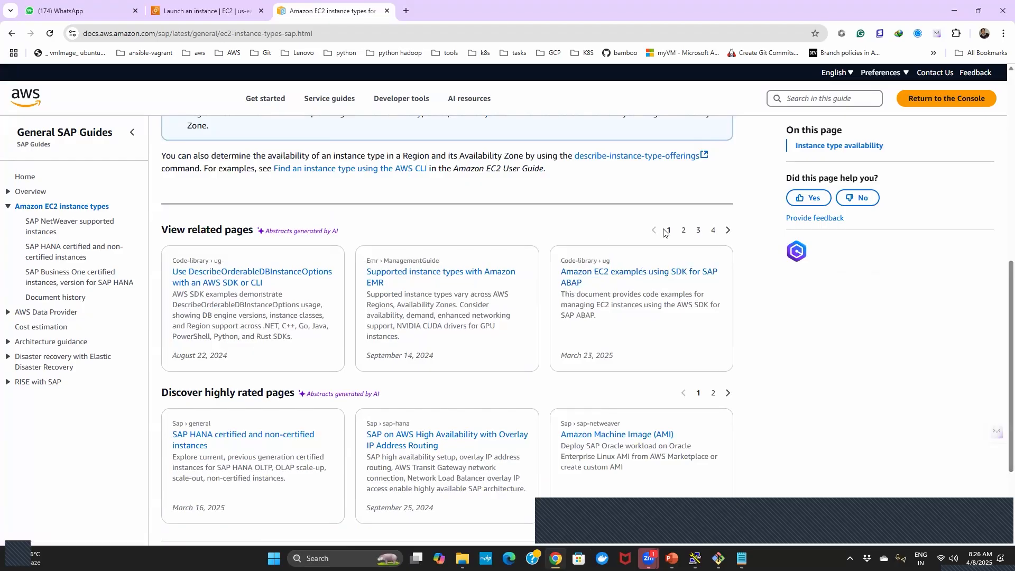
{"action": "scroll", "coordinate": [634, 249], "scroll_direction": "up", "scroll_amount": 1}
- Return to the search results and read the AWS re:Post question about instance type recommendations for SAP
{"action": "key", "text": "alt+Left"}
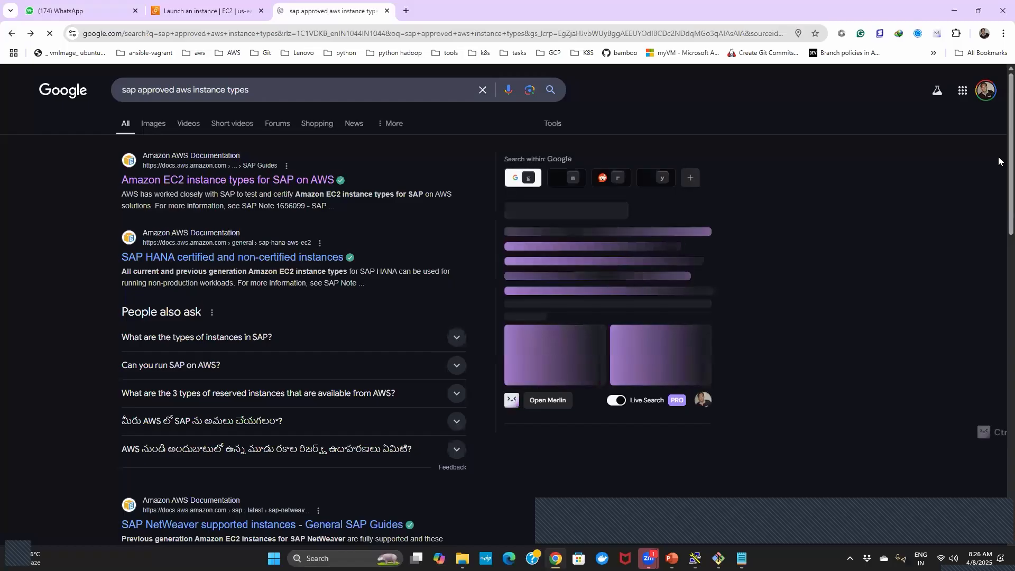
{"action": "scroll", "coordinate": [998, 212], "scroll_direction": "down", "scroll_amount": 5}
{"action": "scroll", "coordinate": [998, 262], "scroll_direction": "down", "scroll_amount": 2}
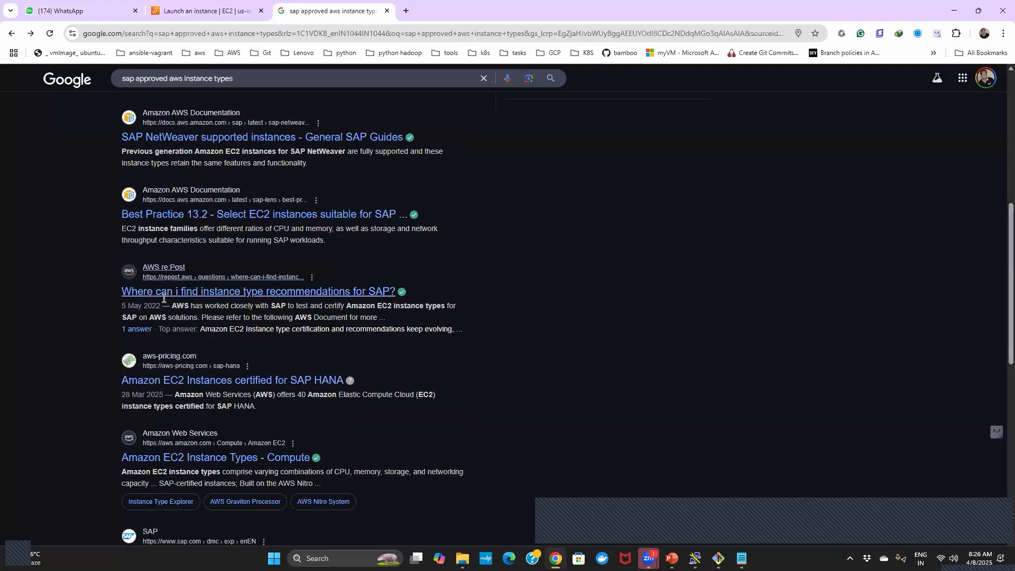
{"action": "left_click", "coordinate": [222, 294]}
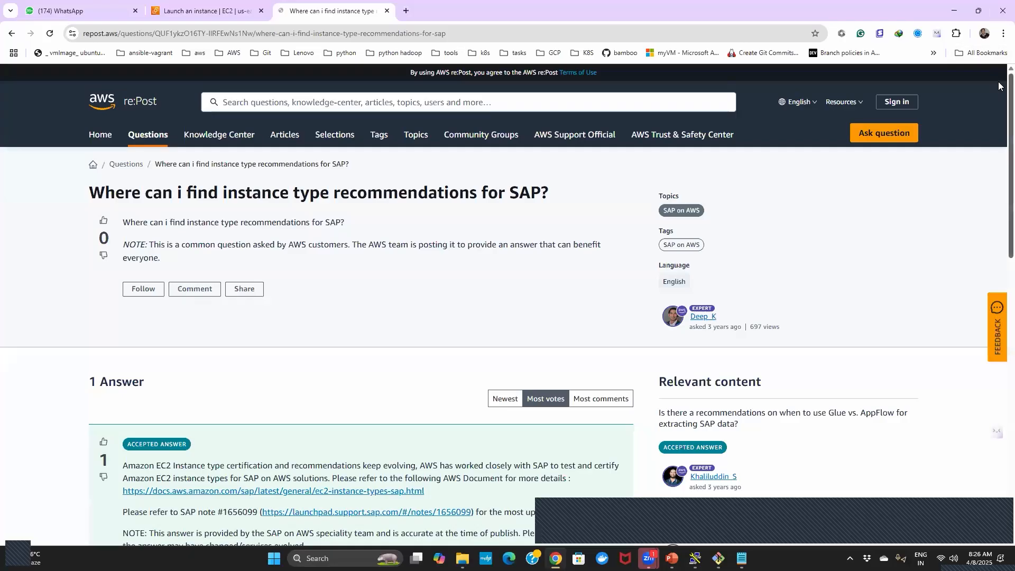
{"action": "scroll", "coordinate": [1000, 154], "scroll_direction": "down", "scroll_amount": 1}
{"action": "scroll", "coordinate": [402, 179], "scroll_direction": "down", "scroll_amount": 8}
{"action": "scroll", "coordinate": [402, 179], "scroll_direction": "up", "scroll_amount": 5}
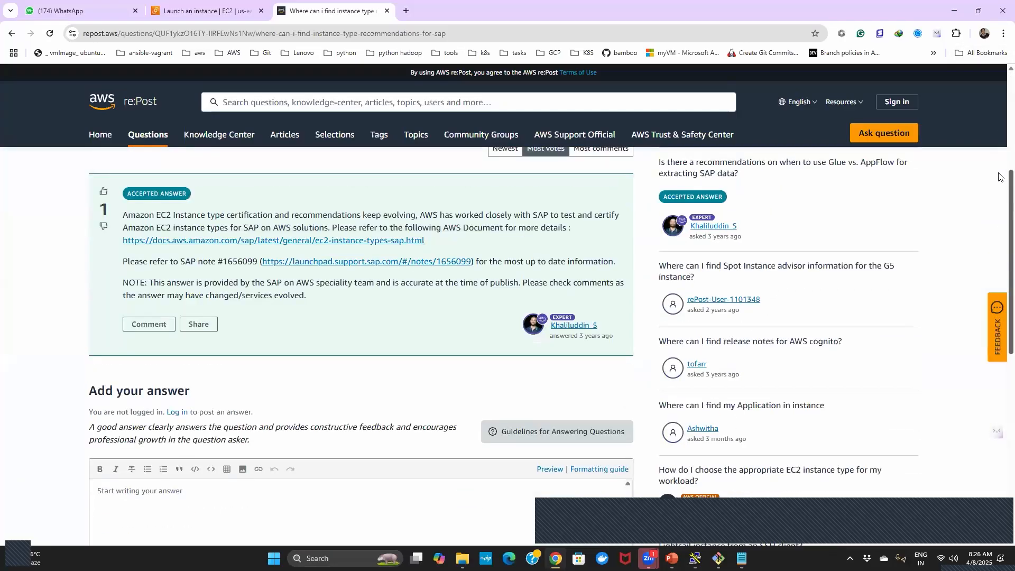
- Open the answer's AWS documentation link and SAP note link in separate new tabs and view the SAP page
{"action": "right_click", "coordinate": [336, 259]}
{"action": "left_click", "coordinate": [368, 269]}
{"action": "right_click", "coordinate": [410, 275]}
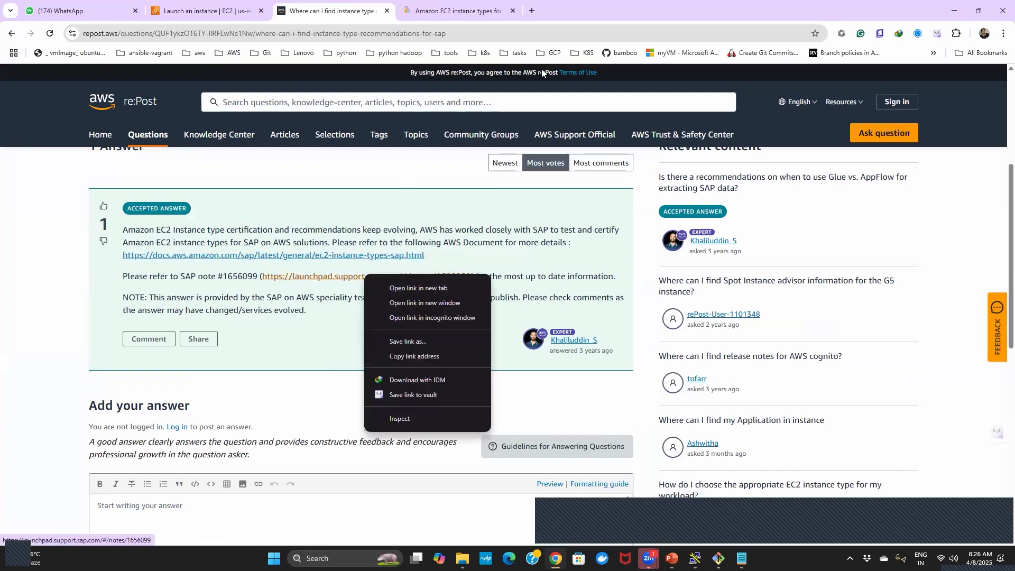
{"action": "left_click", "coordinate": [422, 288]}
{"action": "left_click", "coordinate": [583, 7]}
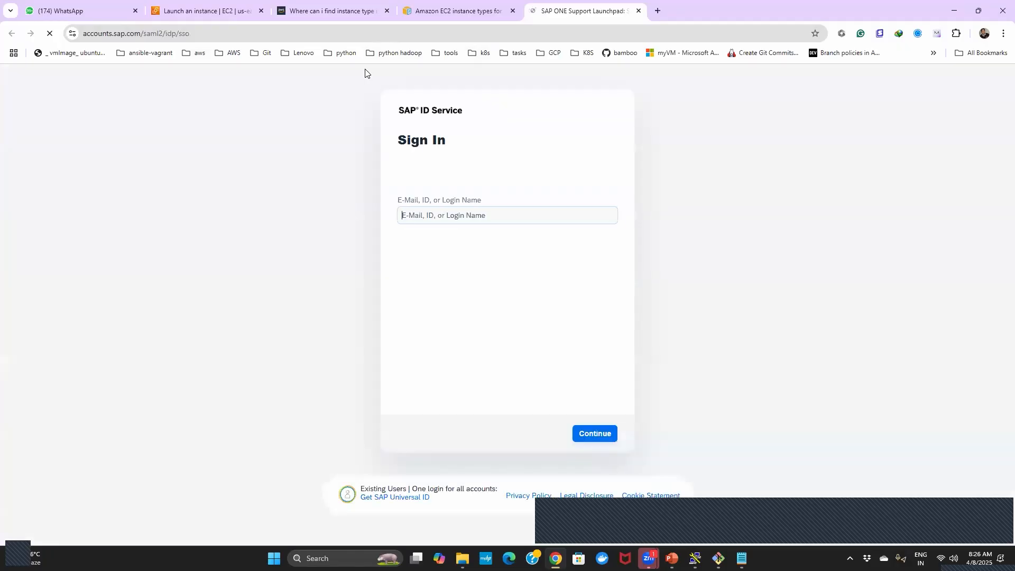
- Look through the AWS SAP instance types page and open its "SAP HANA certified and non-certified instances" topic
{"action": "left_click", "coordinate": [426, 11]}
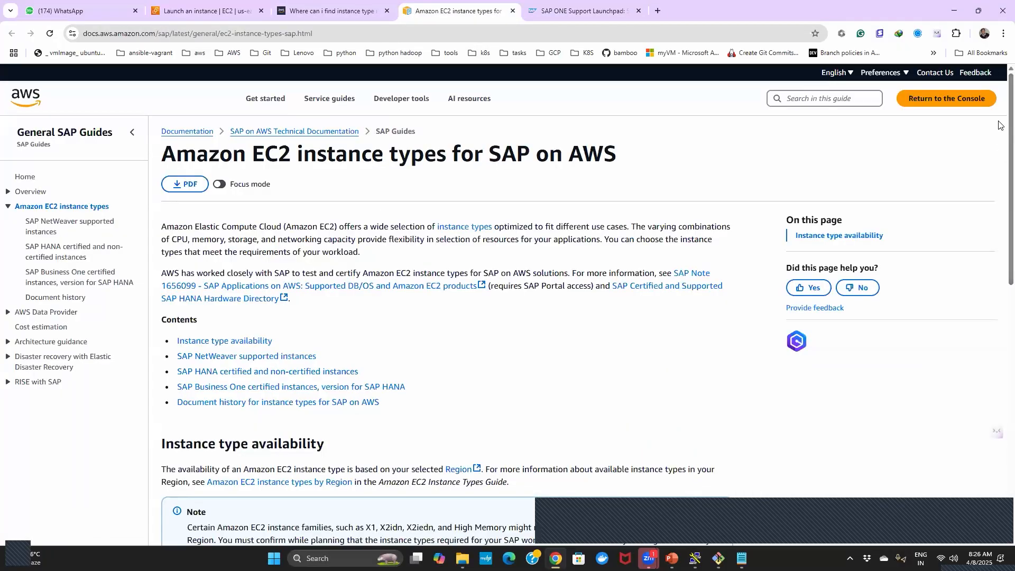
{"action": "scroll", "coordinate": [998, 95], "scroll_direction": "down", "scroll_amount": 8}
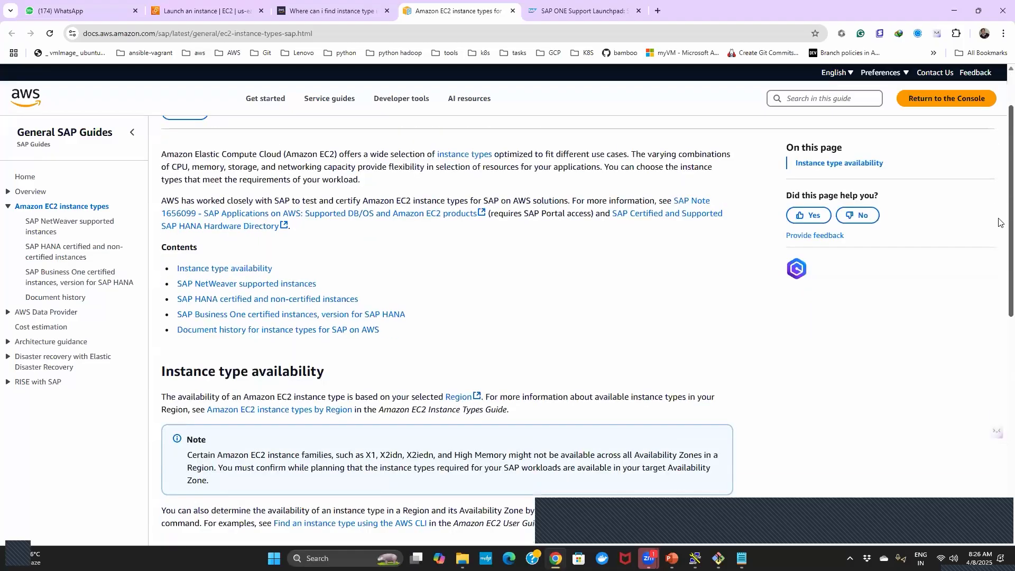
{"action": "scroll", "coordinate": [998, 355], "scroll_direction": "down", "scroll_amount": 3}
{"action": "scroll", "coordinate": [998, 236], "scroll_direction": "up", "scroll_amount": 5}
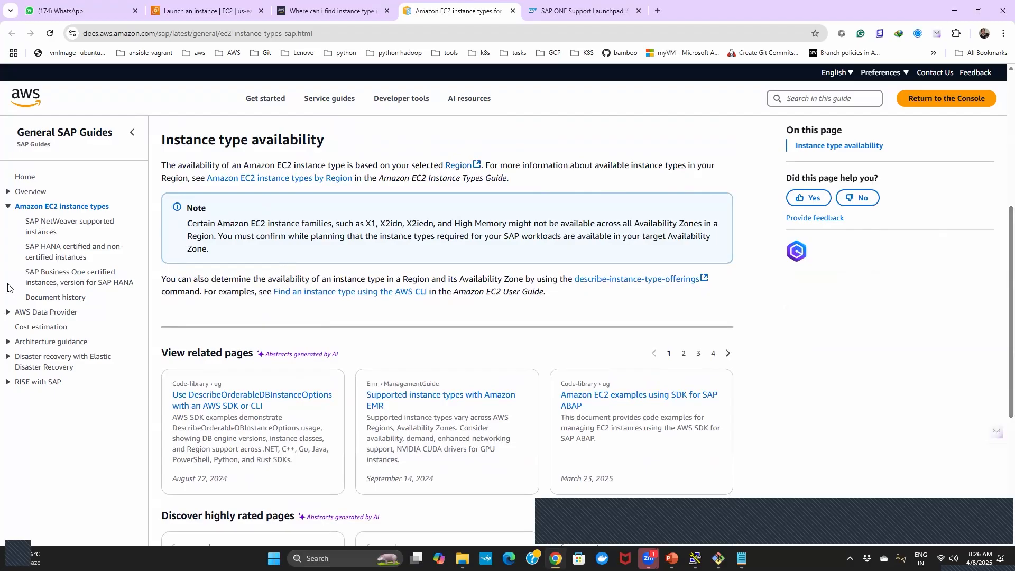
{"action": "left_click", "coordinate": [93, 248]}
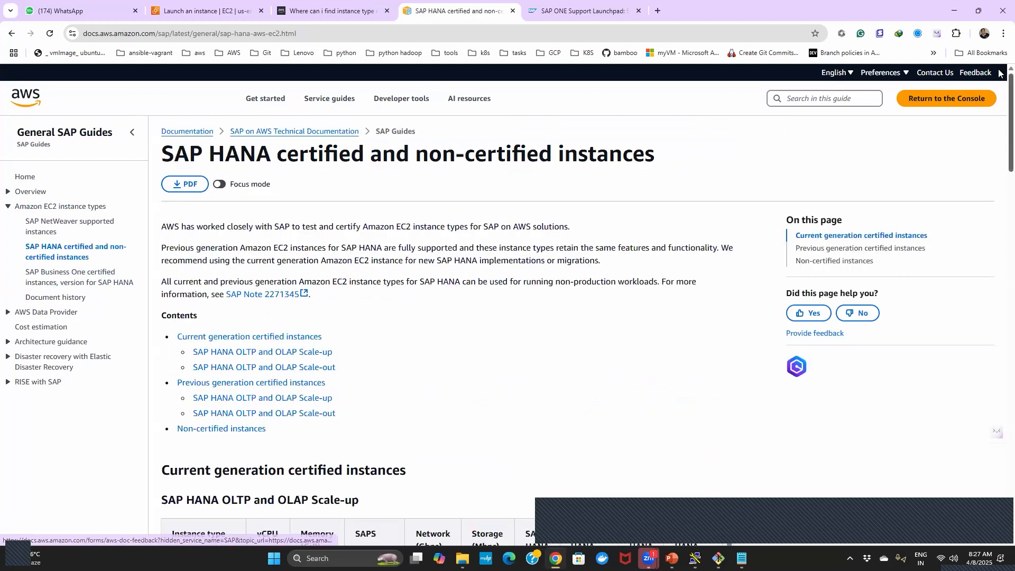
- Examine the r5.8xlarge row in the SAP HANA OLTP and OLAP Scale-up table, highlighting its vCPU and memory values
{"action": "scroll", "coordinate": [999, 100], "scroll_direction": "down", "scroll_amount": 6}
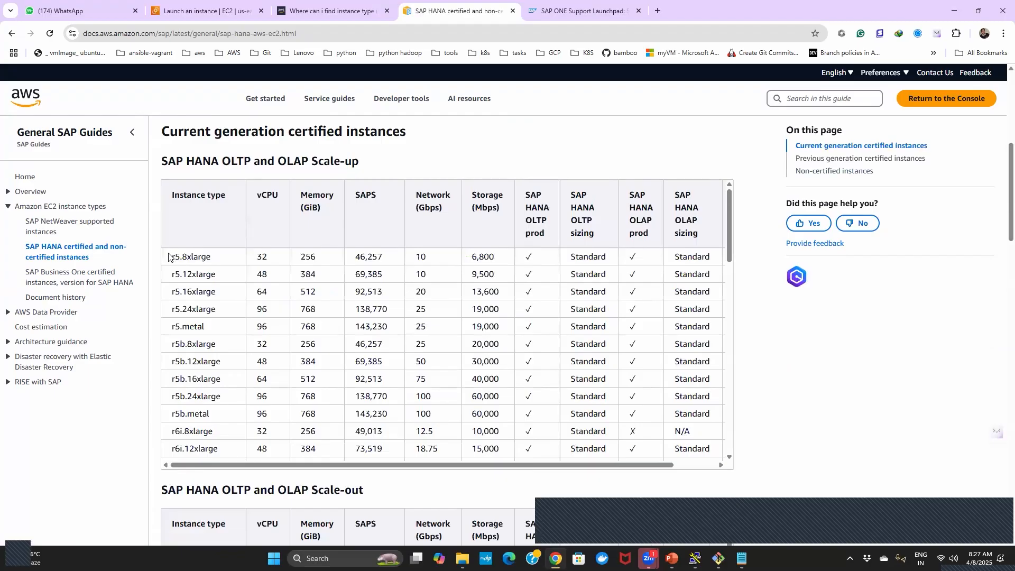
{"action": "left_click_drag", "start_coordinate": [171, 257], "coordinate": [184, 258]}
{"action": "left_click_drag", "start_coordinate": [195, 258], "coordinate": [228, 261]}
{"action": "left_click_drag", "start_coordinate": [211, 163], "coordinate": [301, 163]}
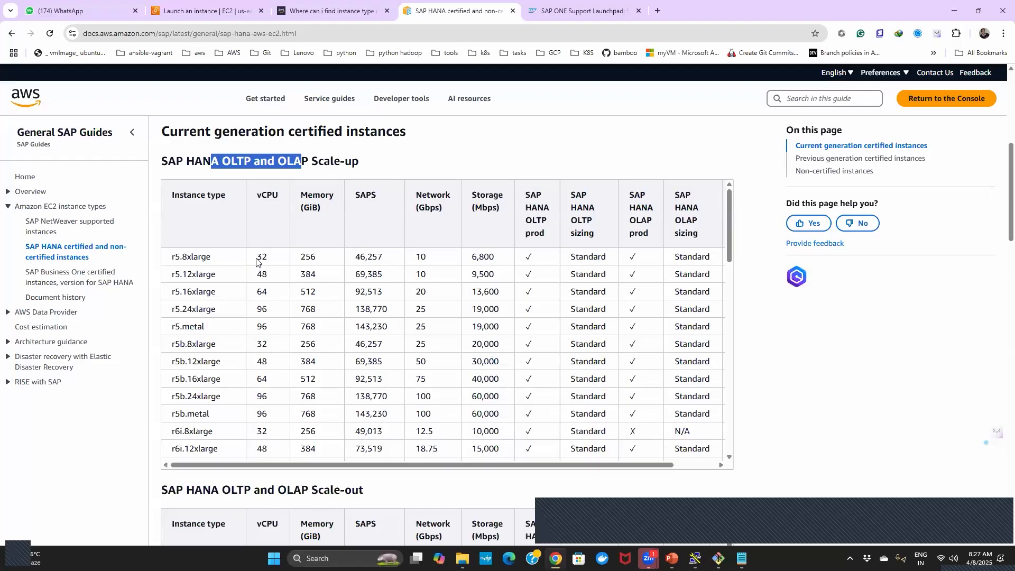
{"action": "left_click_drag", "start_coordinate": [257, 258], "coordinate": [271, 260]}
{"action": "double_click", "coordinate": [323, 258]}
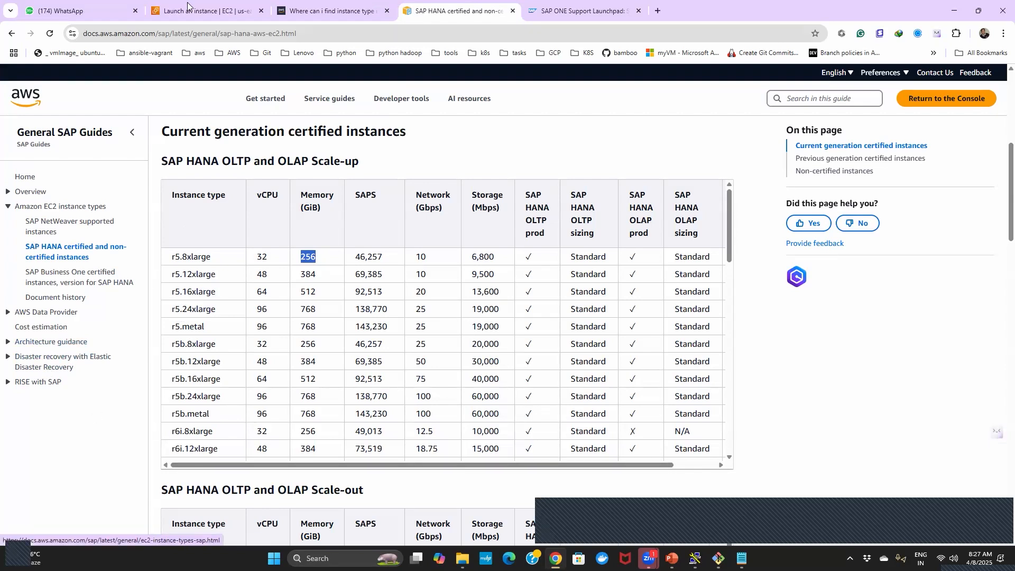
- Return to the instance launch page and examine the free tier note, highlighting the monthly usage hours for t2.micro or t3.micro
{"action": "left_click", "coordinate": [222, 7]}
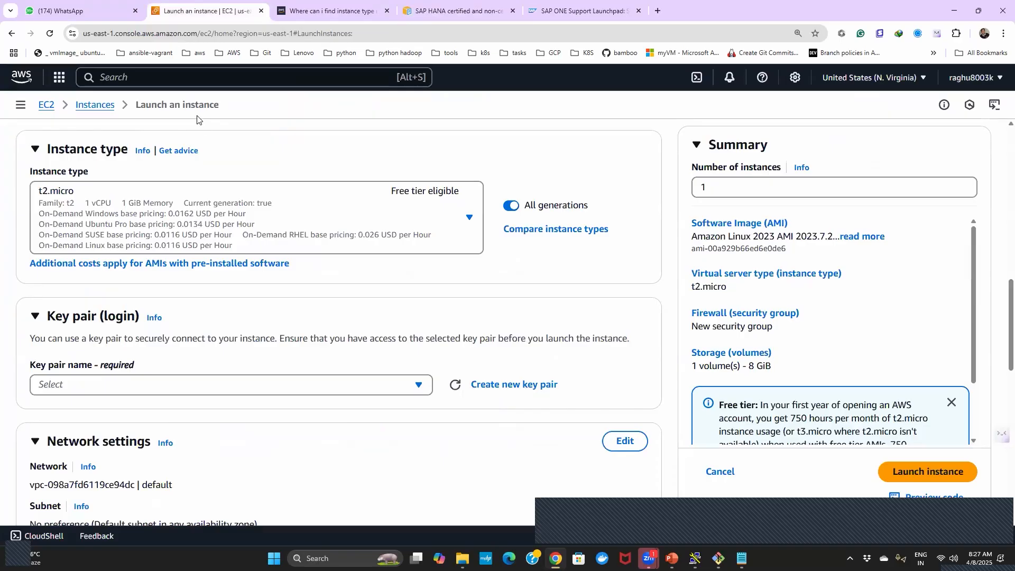
{"action": "mouse_move", "coordinate": [998, 301]}
{"action": "left_mouse_down"}
{"action": "mouse_move", "coordinate": [999, 135]}
{"action": "mouse_move", "coordinate": [998, 289]}
{"action": "left_mouse_up"}
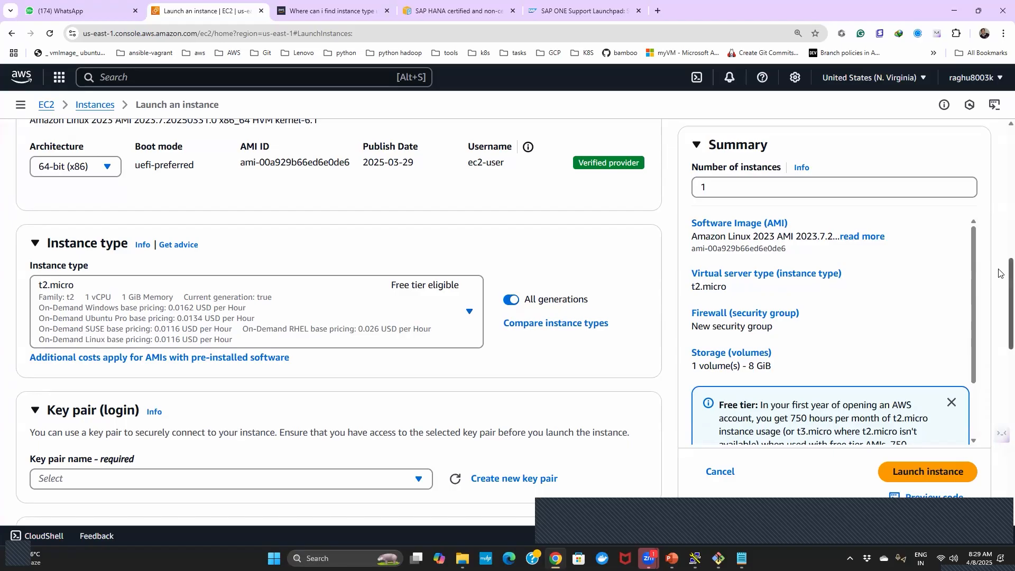
{"action": "scroll", "coordinate": [1001, 305], "scroll_direction": "down", "scroll_amount": 2}
{"action": "left_click_drag", "start_coordinate": [974, 300], "coordinate": [972, 357]}
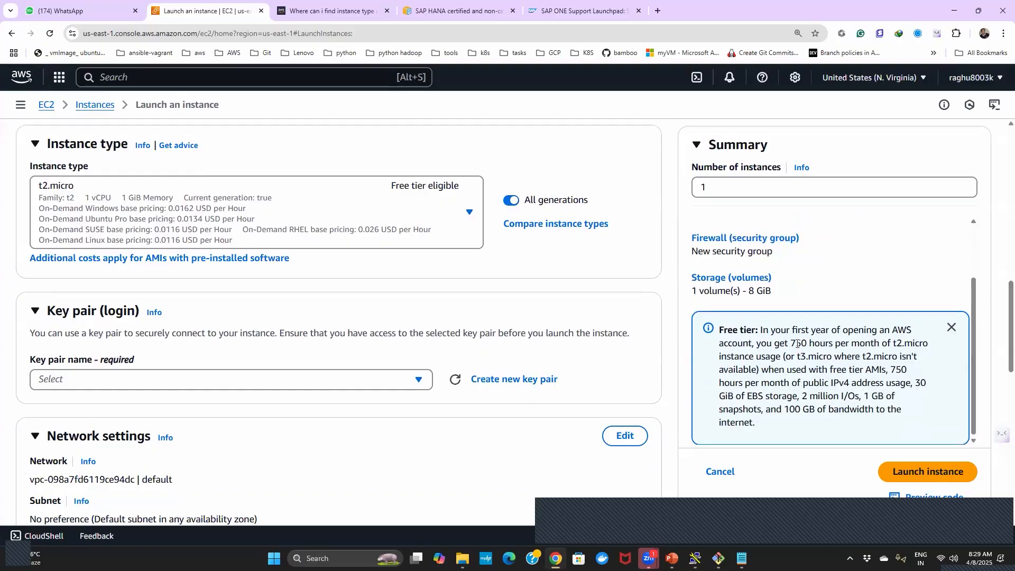
{"action": "left_click_drag", "start_coordinate": [792, 342], "coordinate": [833, 358]}
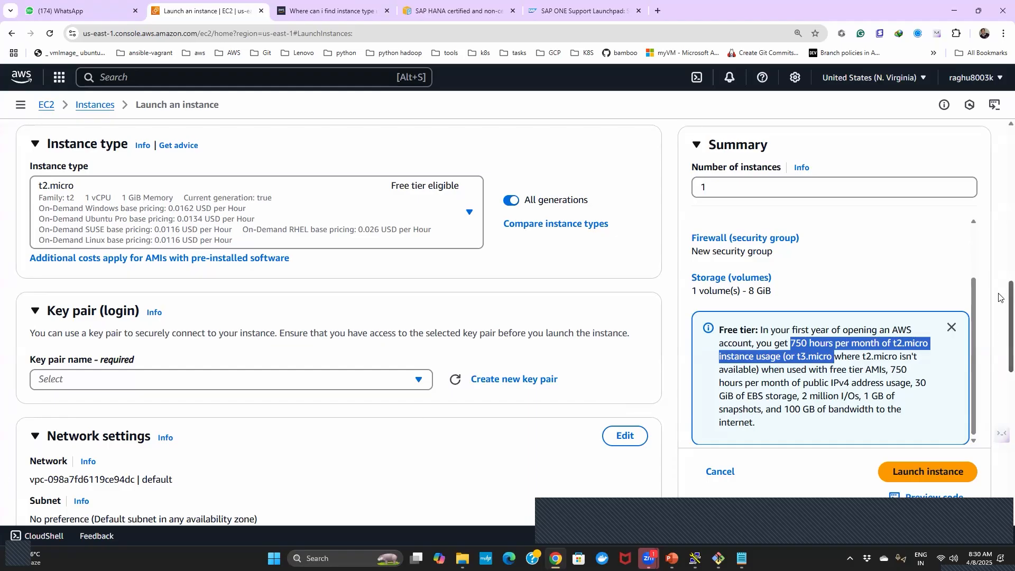
- Create an RSA key pair named "awsec2" with the .ppk private key file format for the instance
{"action": "scroll", "coordinate": [998, 339], "scroll_direction": "down", "scroll_amount": 4}
{"action": "scroll", "coordinate": [999, 326], "scroll_direction": "up", "scroll_amount": 2}
{"action": "scroll", "coordinate": [999, 319], "scroll_direction": "up", "scroll_amount": 1}
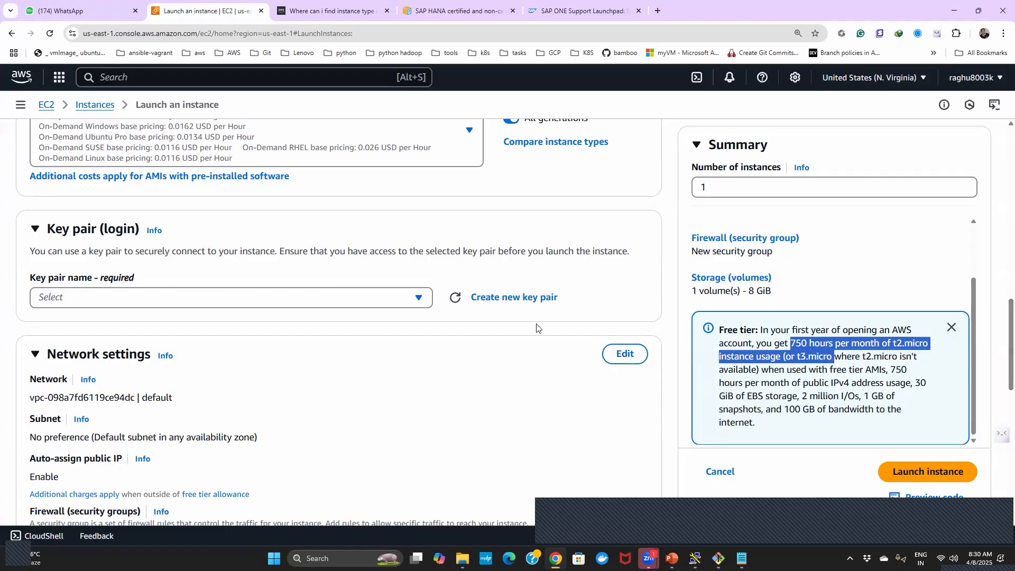
{"action": "left_click", "coordinate": [525, 301]}
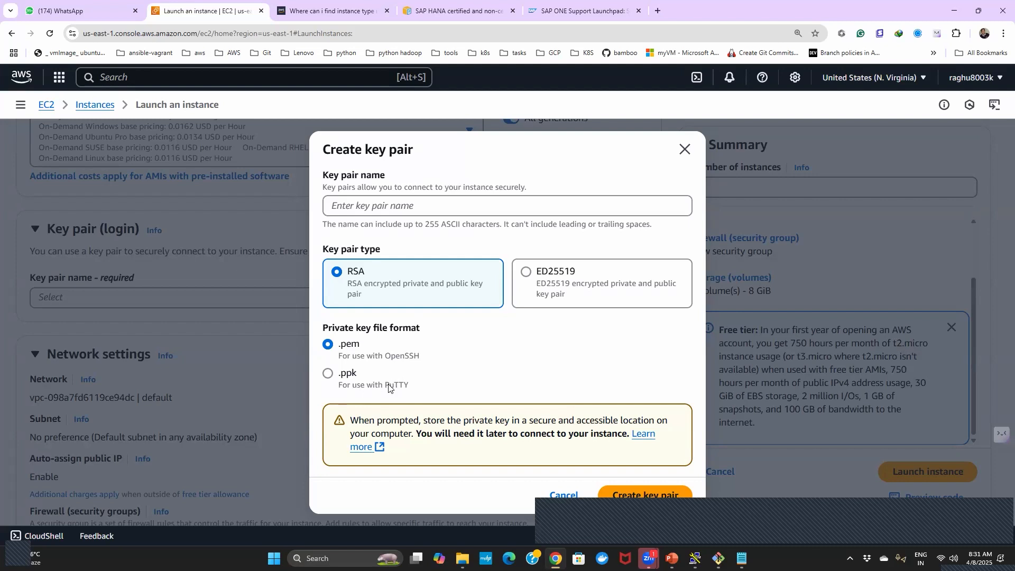
{"action": "left_click", "coordinate": [329, 376]}
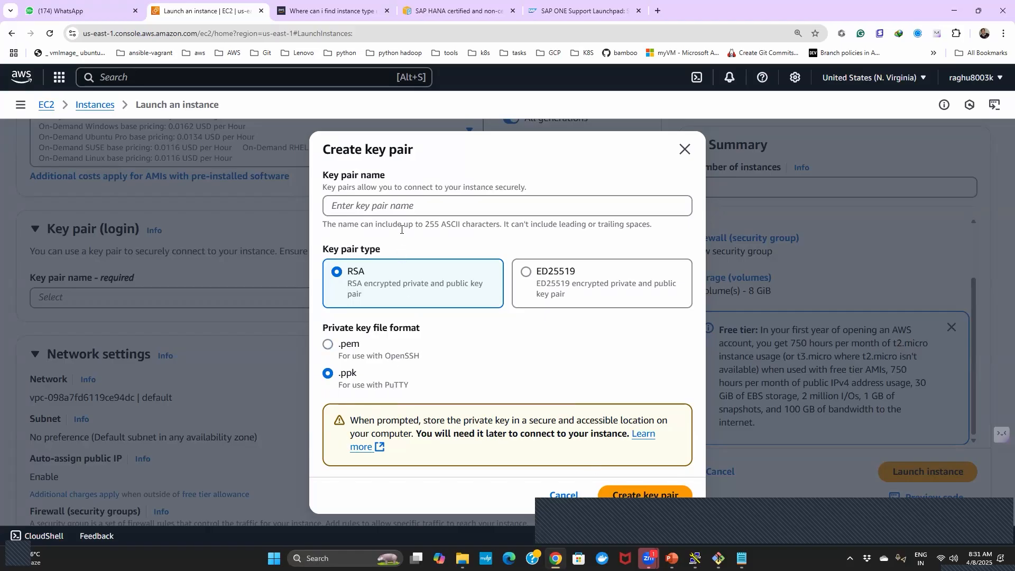
{"action": "left_click", "coordinate": [409, 210]}
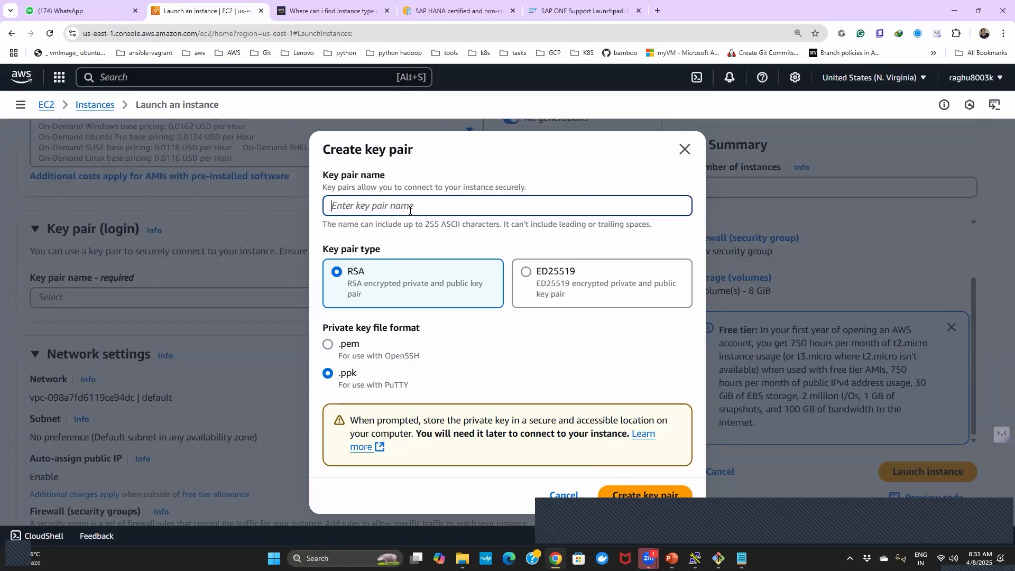
{"action": "type", "text": "awsec2"}
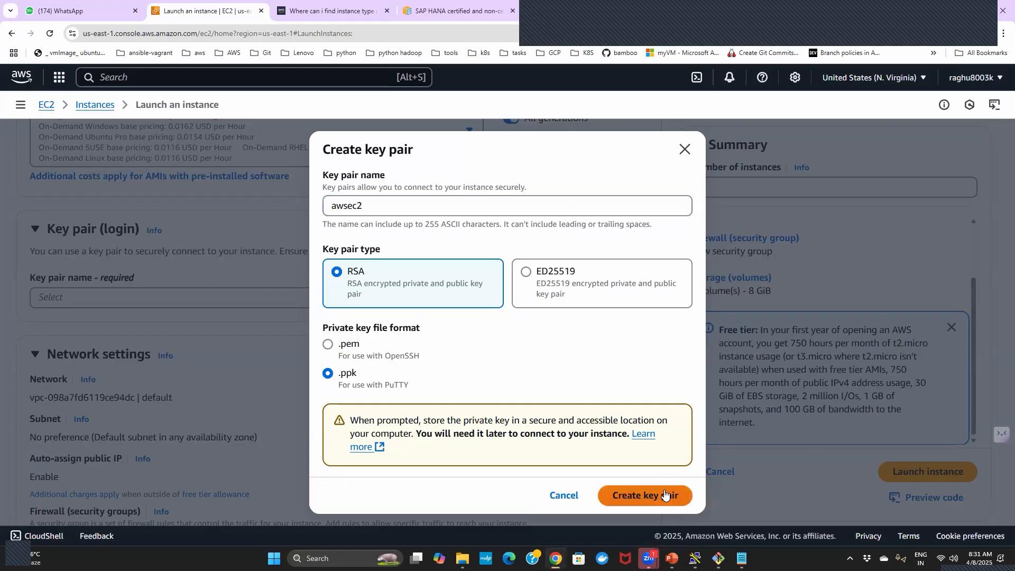
{"action": "left_click", "coordinate": [640, 498]}
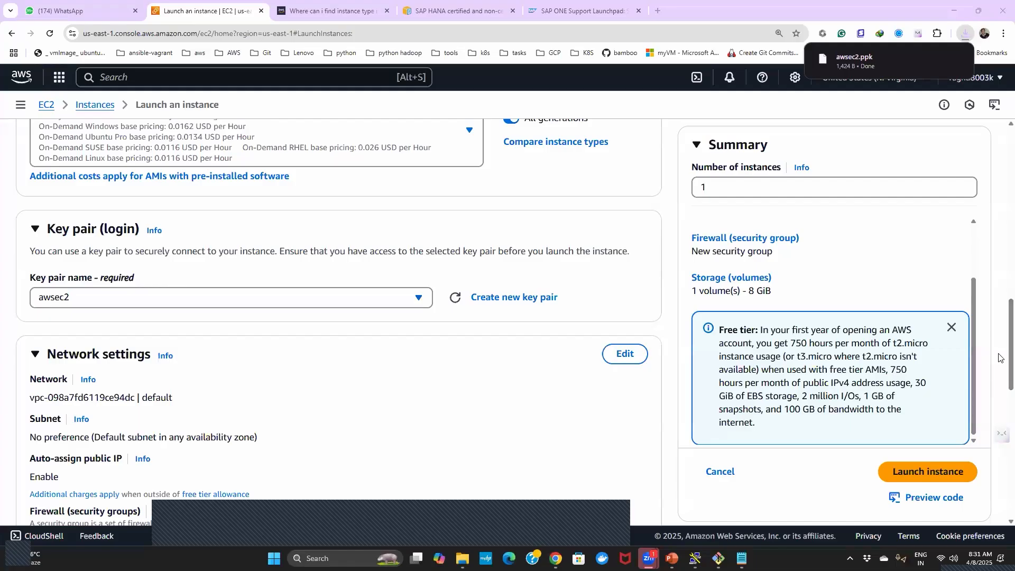
- Review the launch form's instance type, name and machine image settings
{"action": "scroll", "coordinate": [999, 339], "scroll_direction": "up", "scroll_amount": 14}
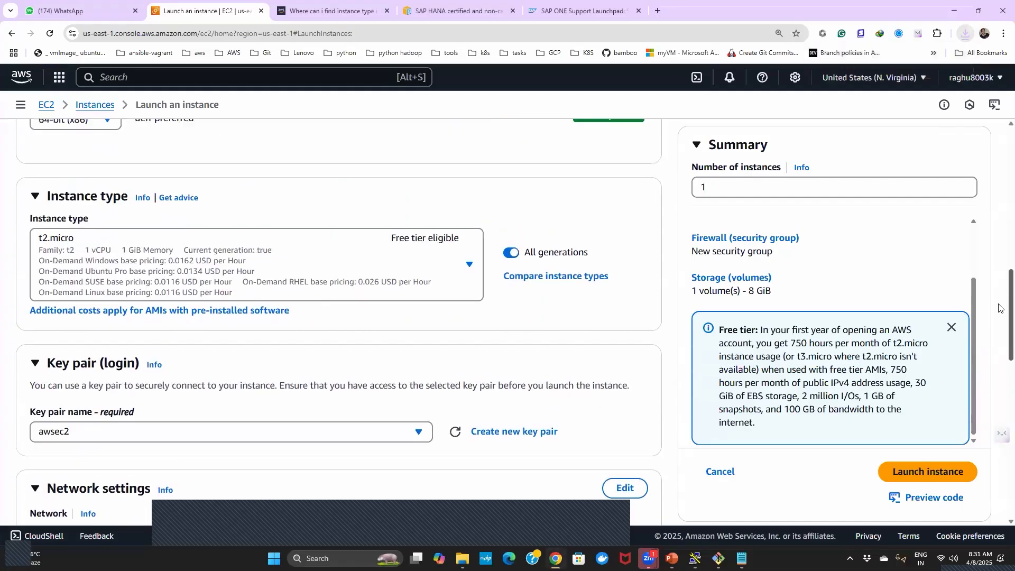
{"action": "scroll", "coordinate": [998, 203], "scroll_direction": "up", "scroll_amount": 1}
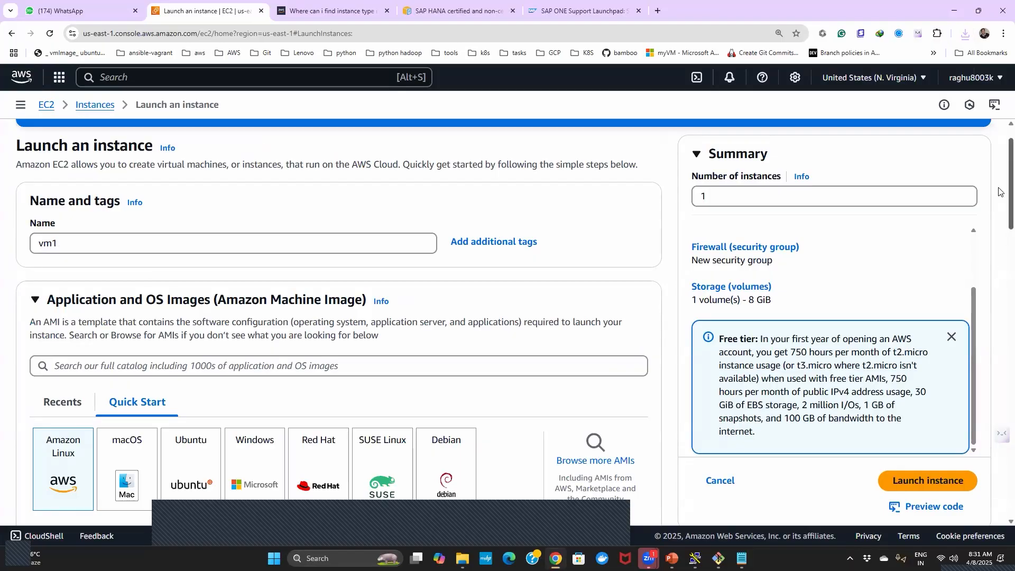
{"action": "scroll", "coordinate": [1000, 222], "scroll_direction": "down", "scroll_amount": 5}
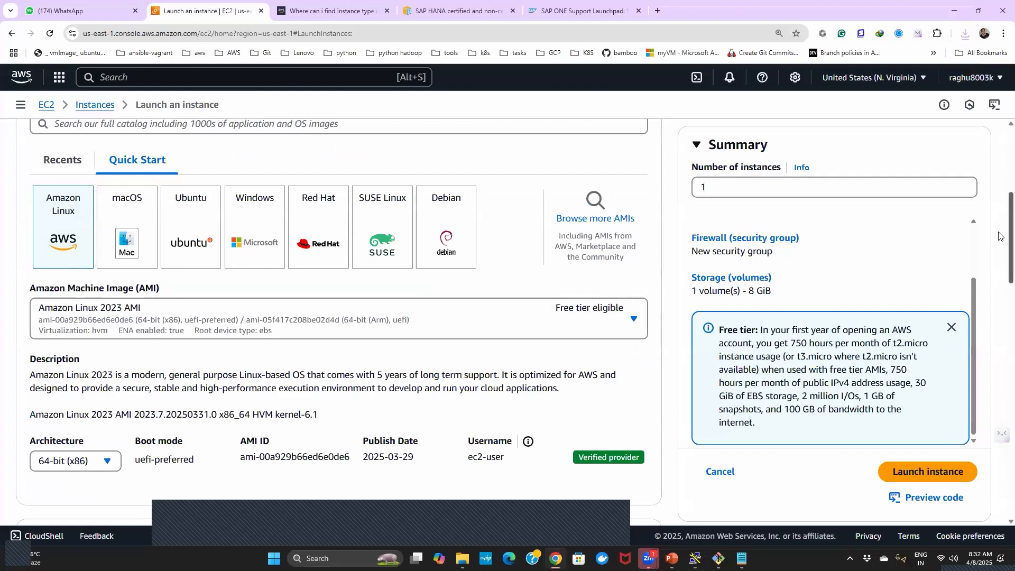
- Review the key pair, network and storage settings in the launch form and launch the instance
{"action": "scroll", "coordinate": [1001, 236], "scroll_direction": "down", "scroll_amount": 6}
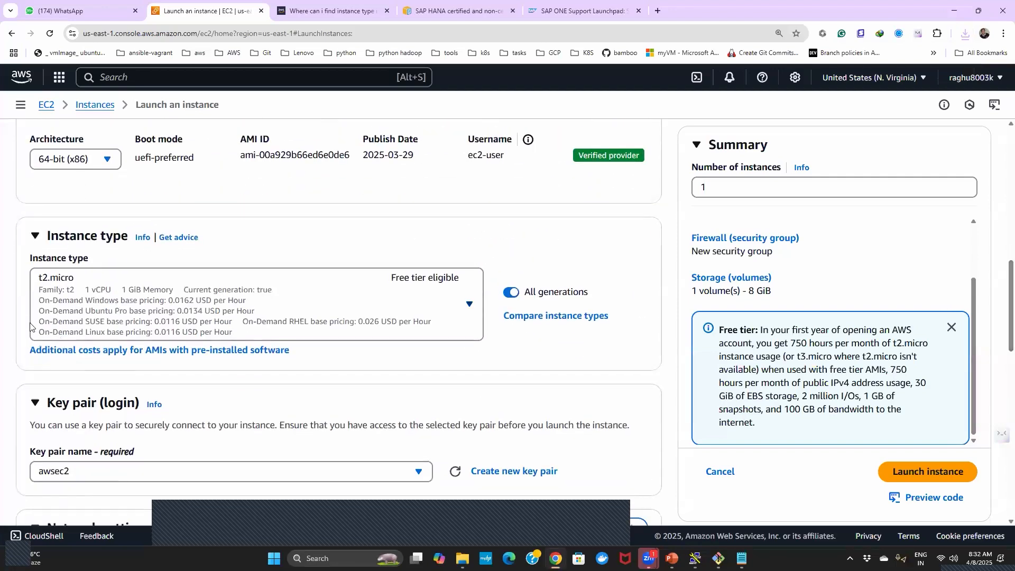
{"action": "scroll", "coordinate": [1000, 317], "scroll_direction": "down", "scroll_amount": 4}
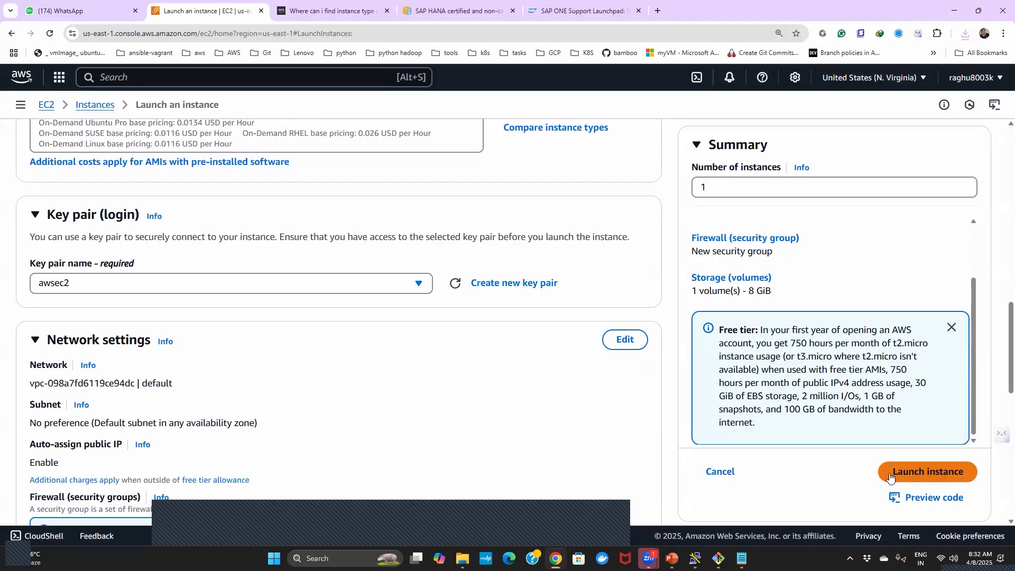
{"action": "scroll", "coordinate": [998, 372], "scroll_direction": "down", "scroll_amount": 8}
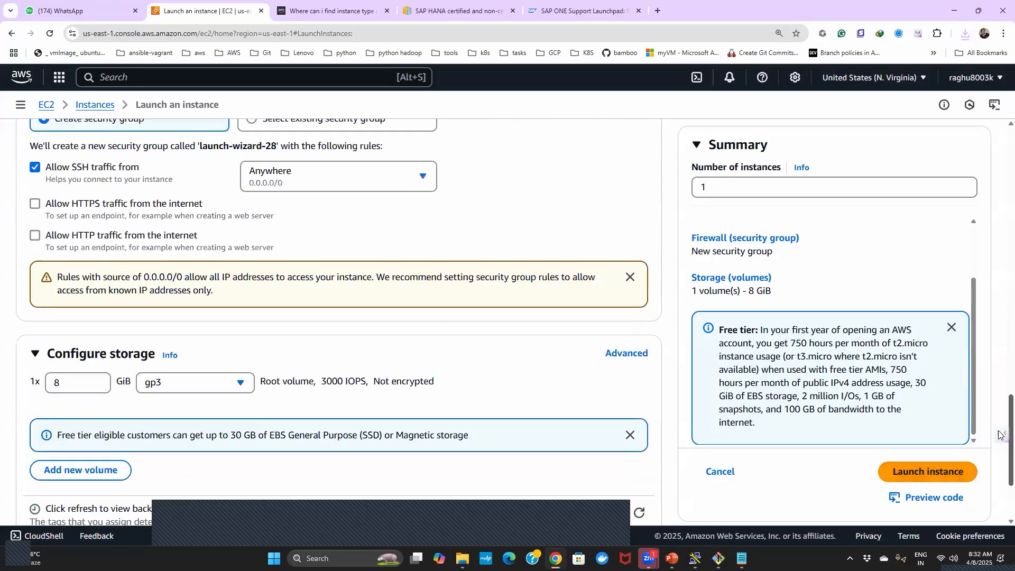
{"action": "scroll", "coordinate": [1001, 435], "scroll_direction": "down", "scroll_amount": 2}
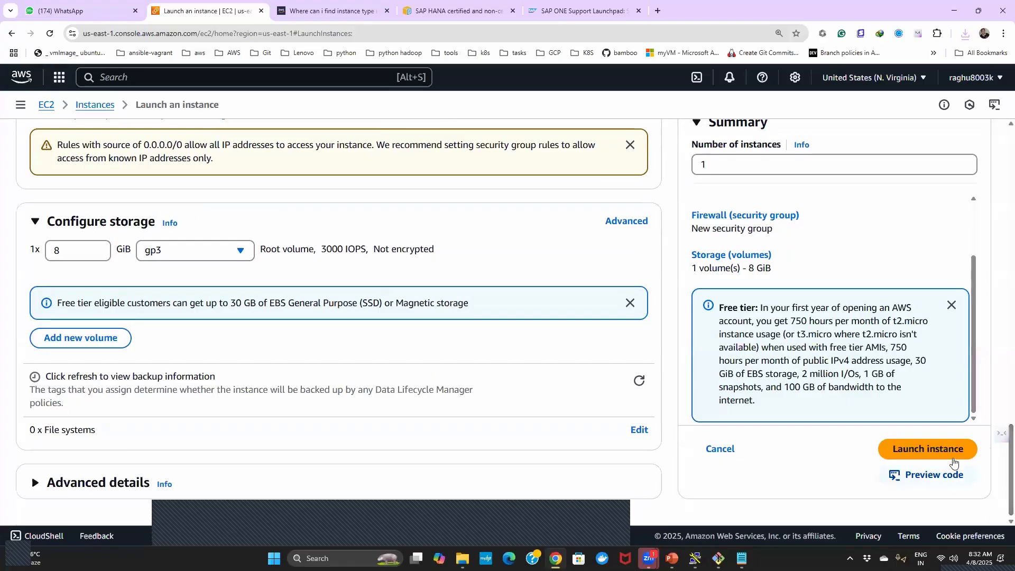
{"action": "left_click", "coordinate": [933, 454]}
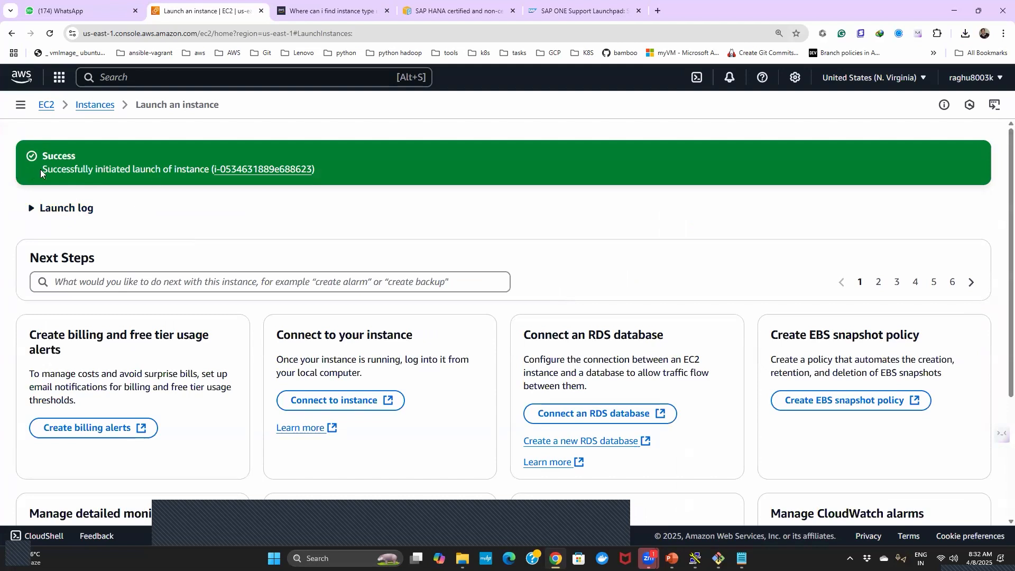
- Expand the launch log, open the launched instance in the instances list and remove the instance ID filter
{"action": "left_click", "coordinate": [31, 209]}
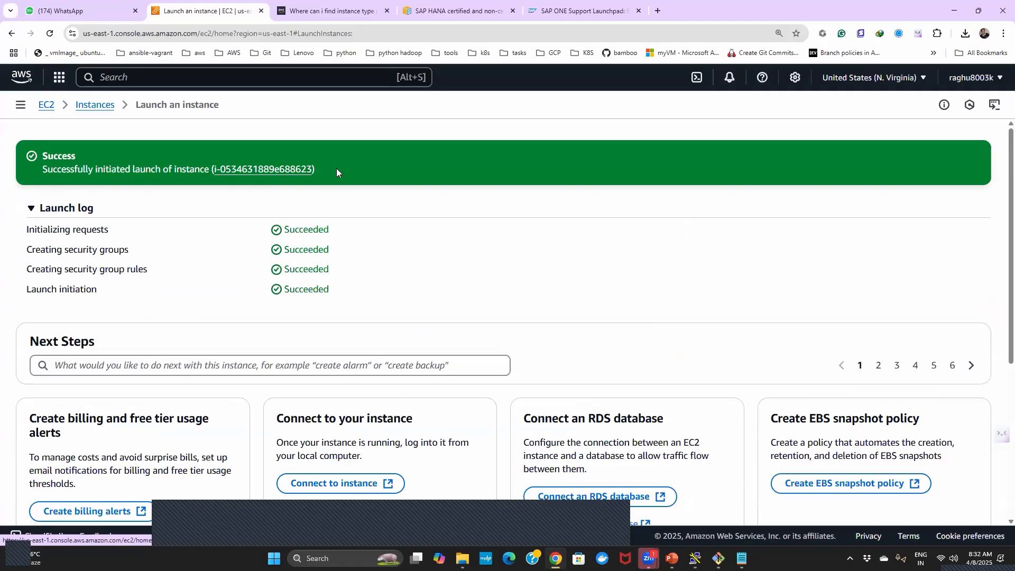
{"action": "left_click_drag", "start_coordinate": [325, 168], "coordinate": [215, 169]}
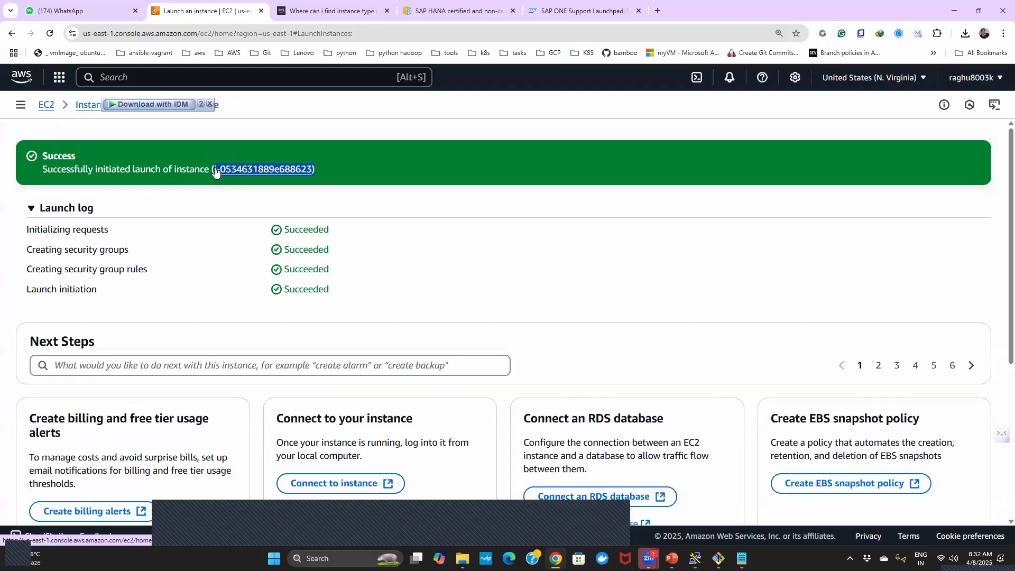
{"action": "left_click", "coordinate": [257, 169]}
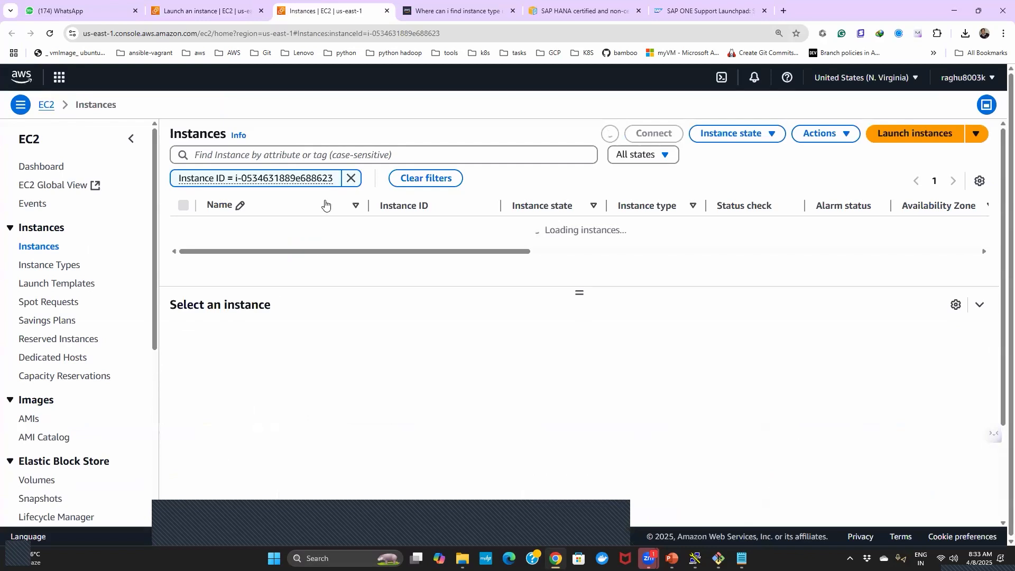
{"action": "left_click", "coordinate": [351, 182]}
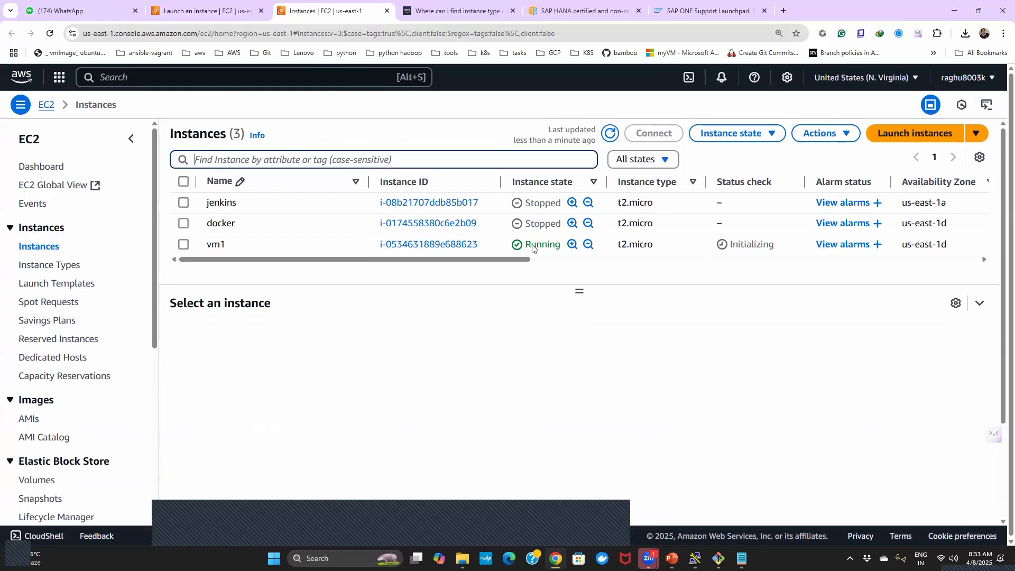
- Select vm1 and examine its system and instance status checks, highlighting both check headings
{"action": "left_click", "coordinate": [183, 245]}
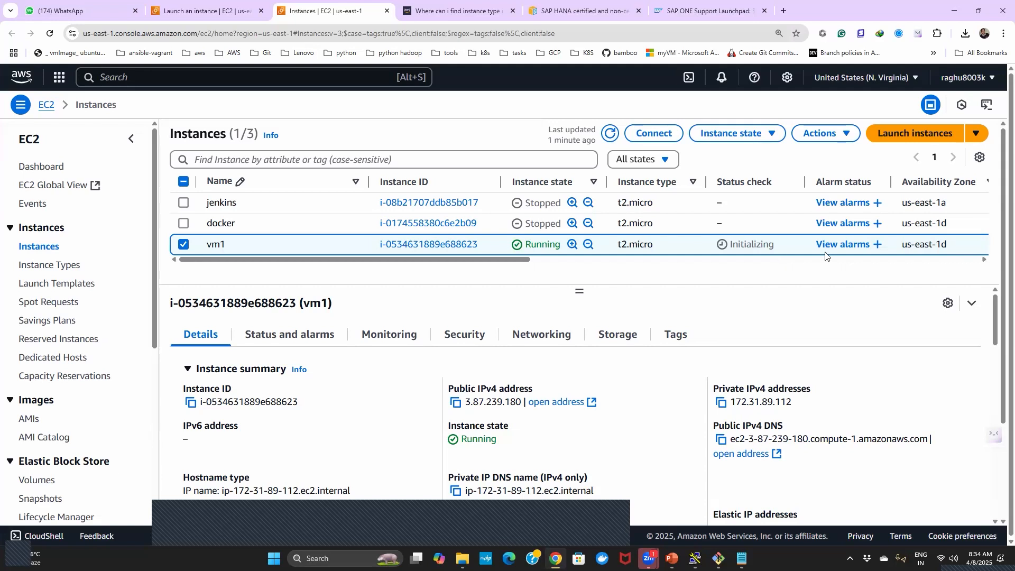
{"action": "left_click", "coordinate": [277, 341]}
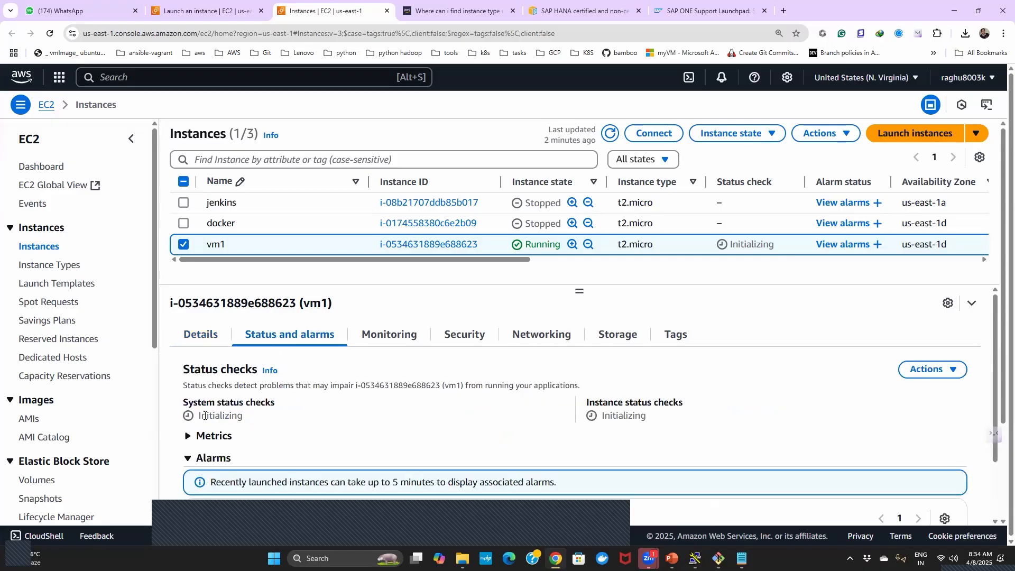
{"action": "left_click_drag", "start_coordinate": [184, 400], "coordinate": [274, 403]}
{"action": "left_click_drag", "start_coordinate": [586, 402], "coordinate": [690, 400]}
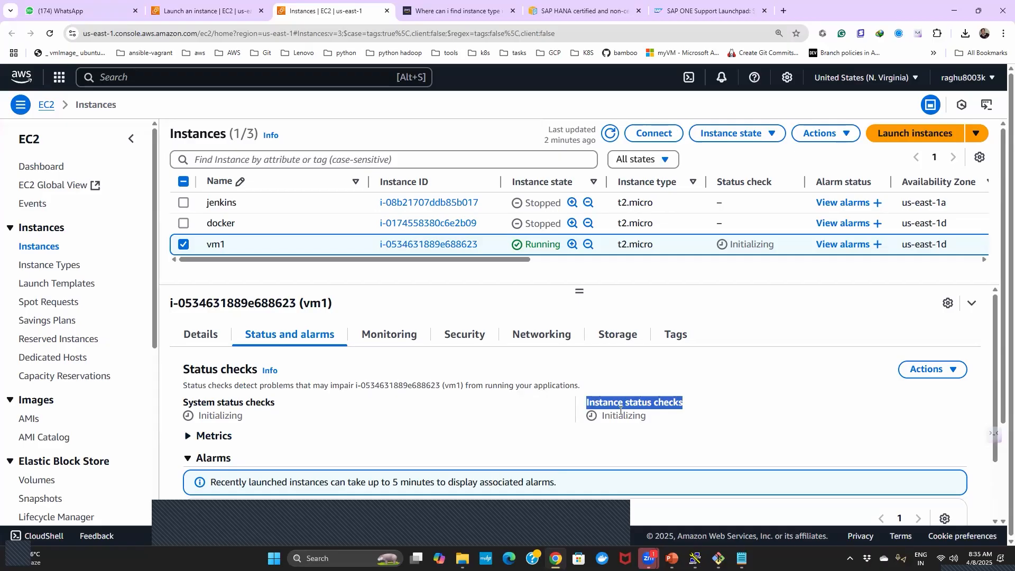
{"action": "double_click", "coordinate": [601, 417]}
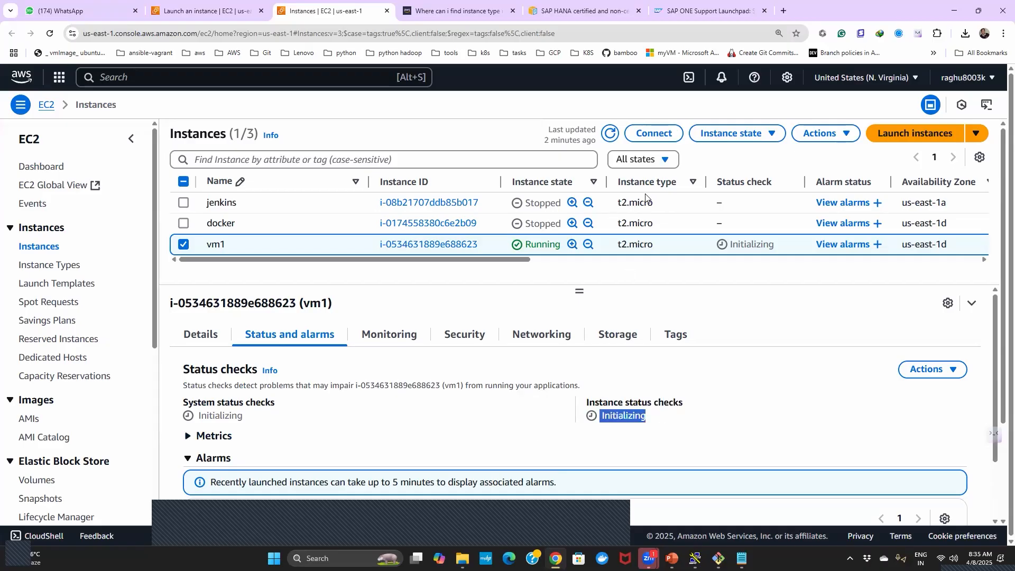
- Refresh the instances list, reselect vm1 and widen the Status check column to read its check results
{"action": "left_click", "coordinate": [611, 130]}
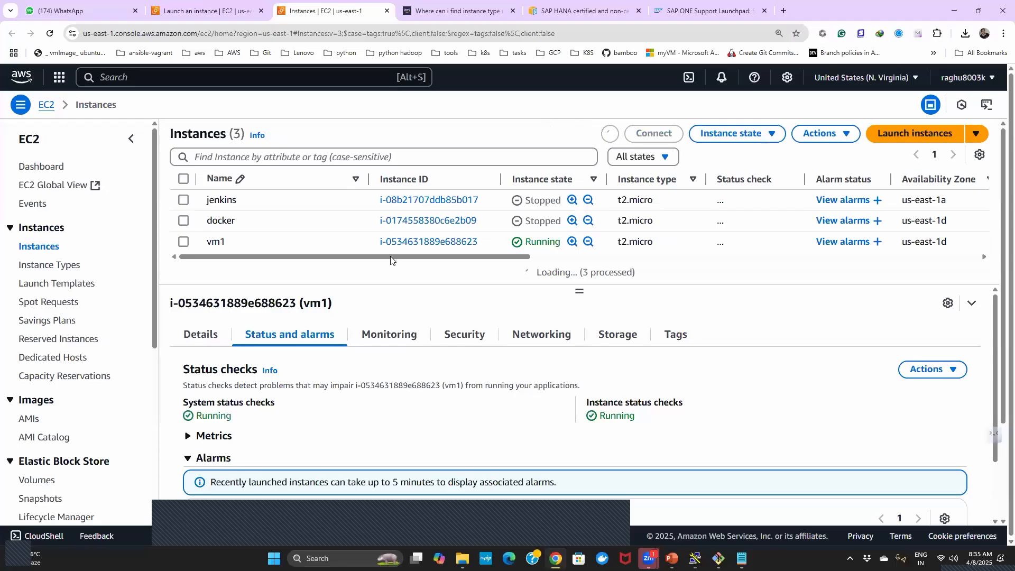
{"action": "left_click", "coordinate": [182, 249]}
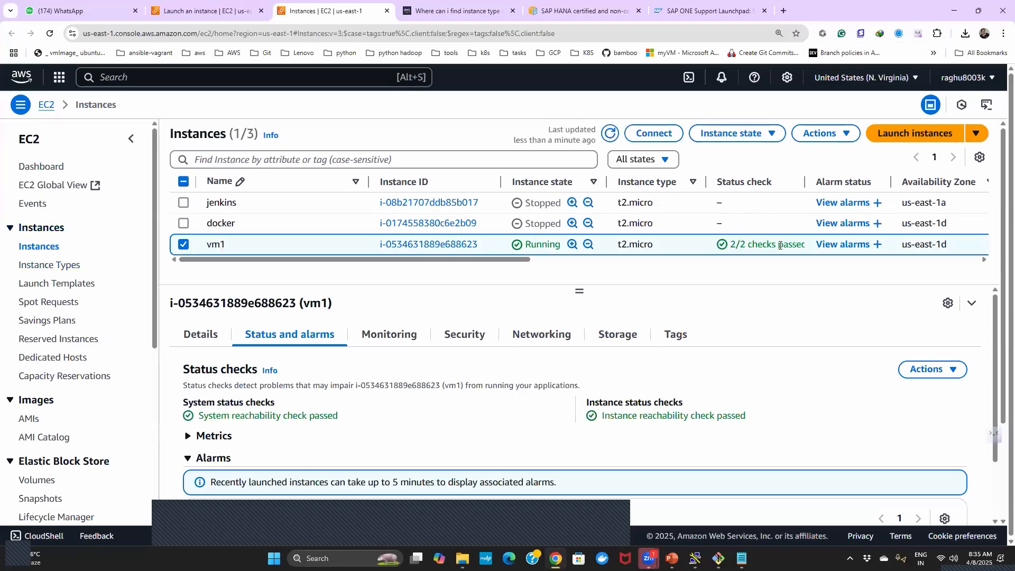
{"action": "left_click_drag", "start_coordinate": [806, 182], "coordinate": [832, 183]}
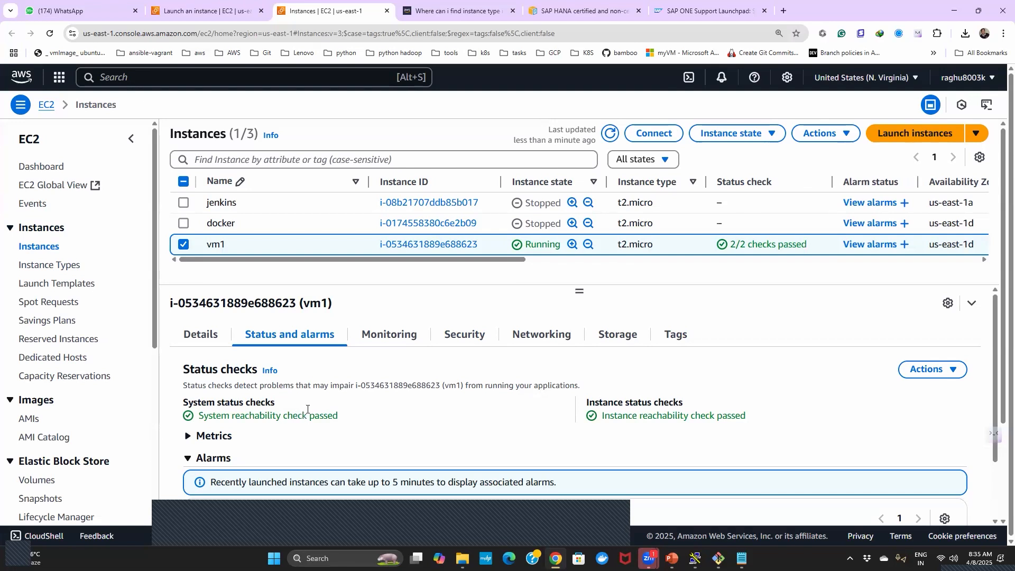
{"action": "left_click_drag", "start_coordinate": [605, 414], "coordinate": [745, 416]}
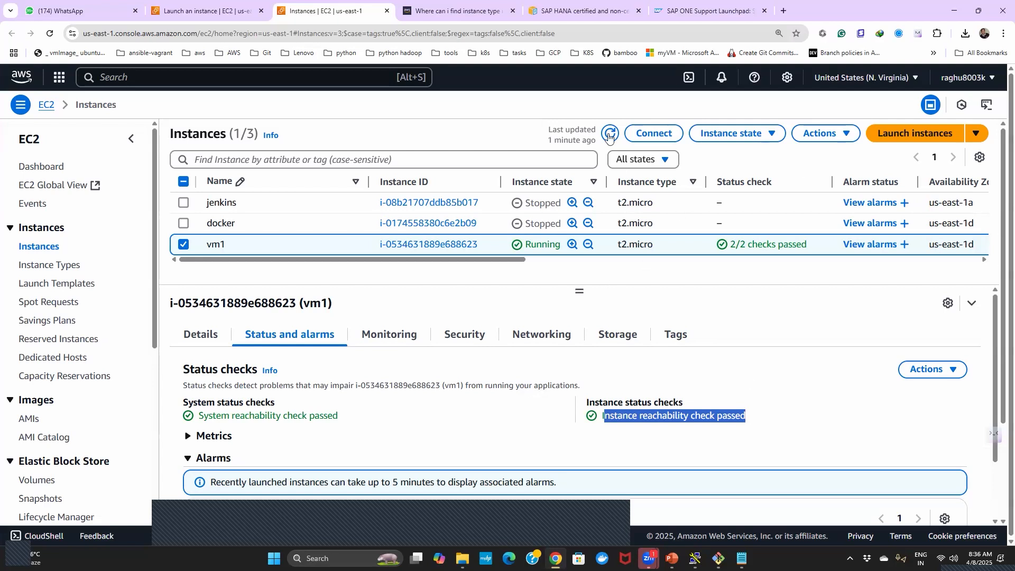
- Connect to vm1 through EC2 Instance Connect using the public IPv4 address and username ec2-user, and close the terminal session
{"action": "left_click", "coordinate": [647, 133]}
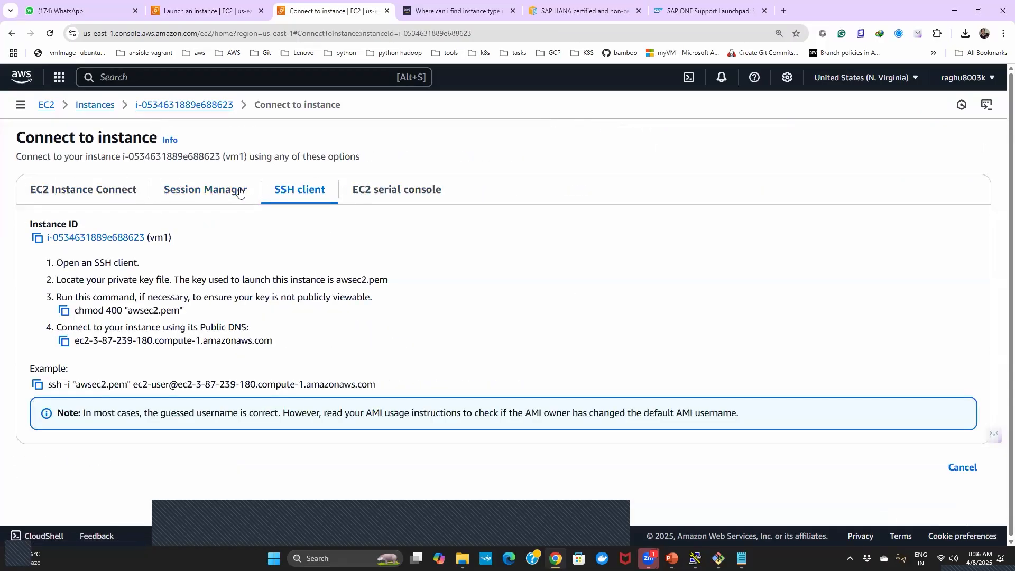
{"action": "left_click", "coordinate": [100, 197]}
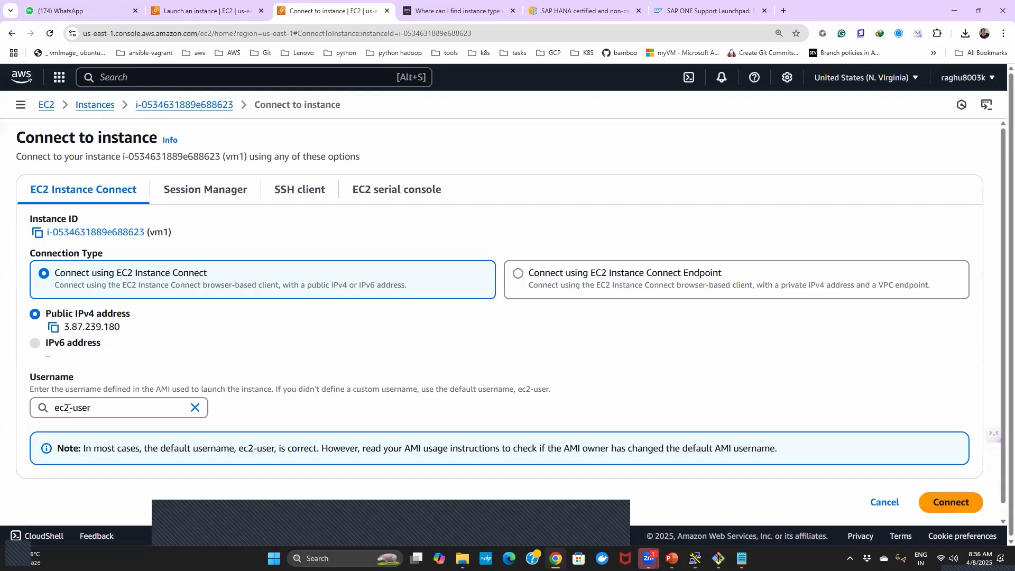
{"action": "left_click", "coordinate": [942, 503]}
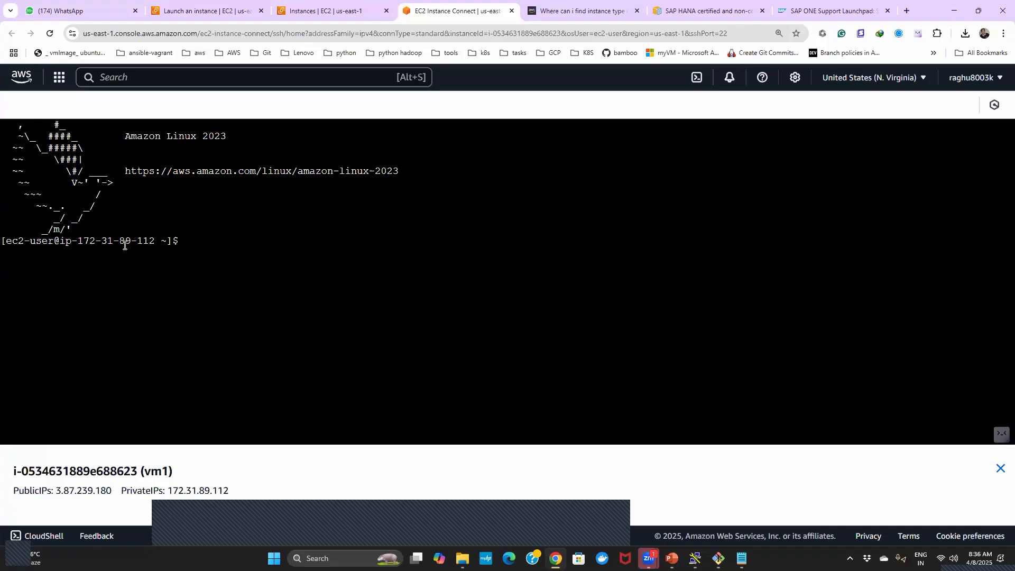
{"action": "left_click", "coordinate": [512, 11]}
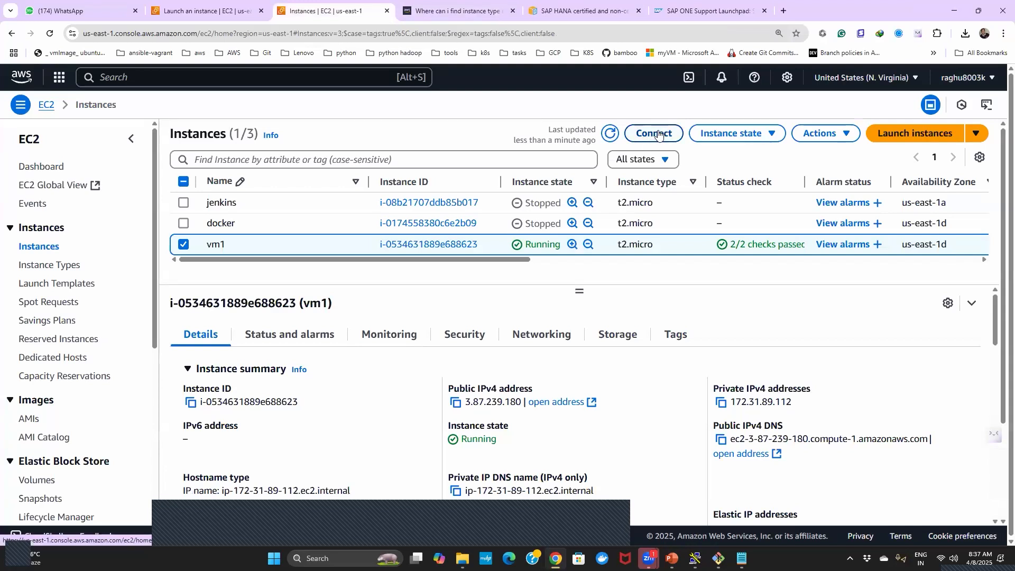
- Review the connection options and instance summary for vm1 and return to the instances list
{"action": "left_click", "coordinate": [654, 134]}
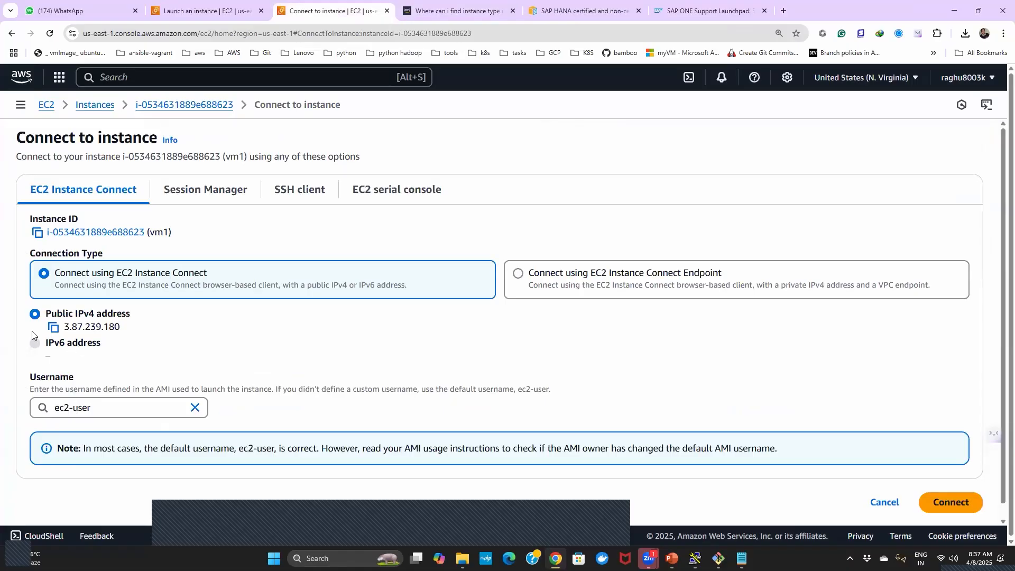
{"action": "left_click", "coordinate": [204, 104]}
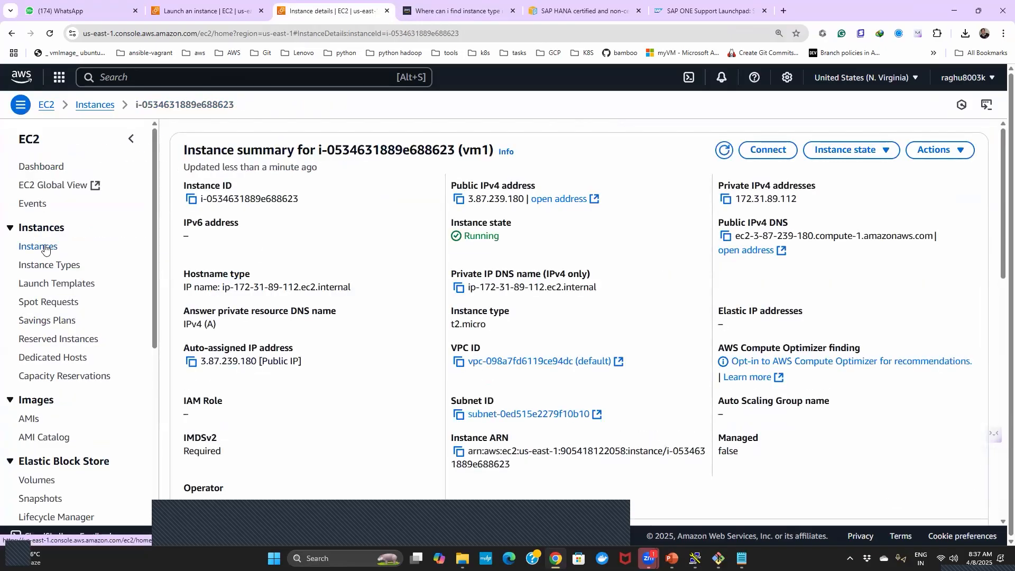
{"action": "left_click", "coordinate": [45, 246]}
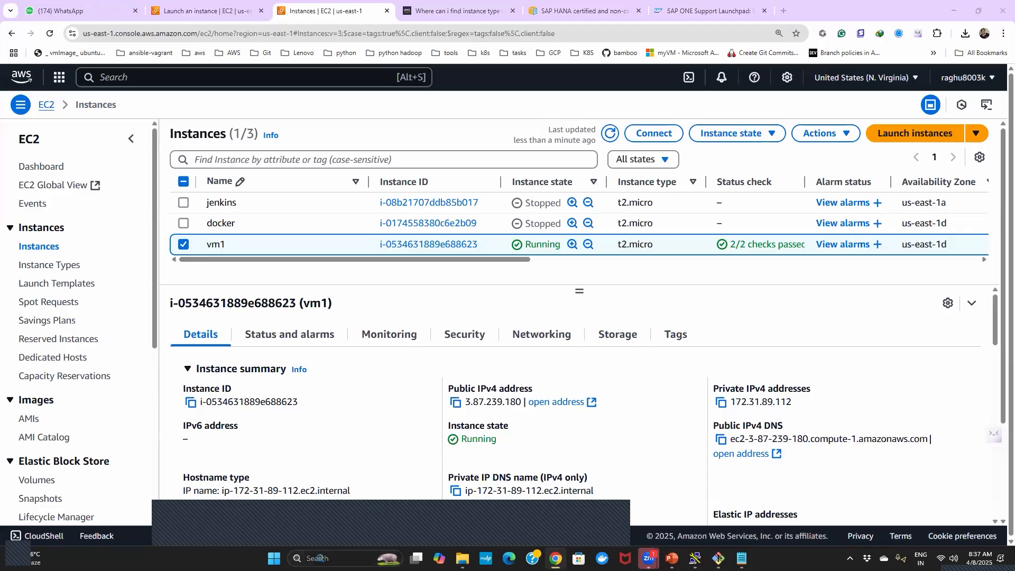
- Search the computer for PuTTY and launch putty.exe
{"action": "left_click", "coordinate": [327, 558]}
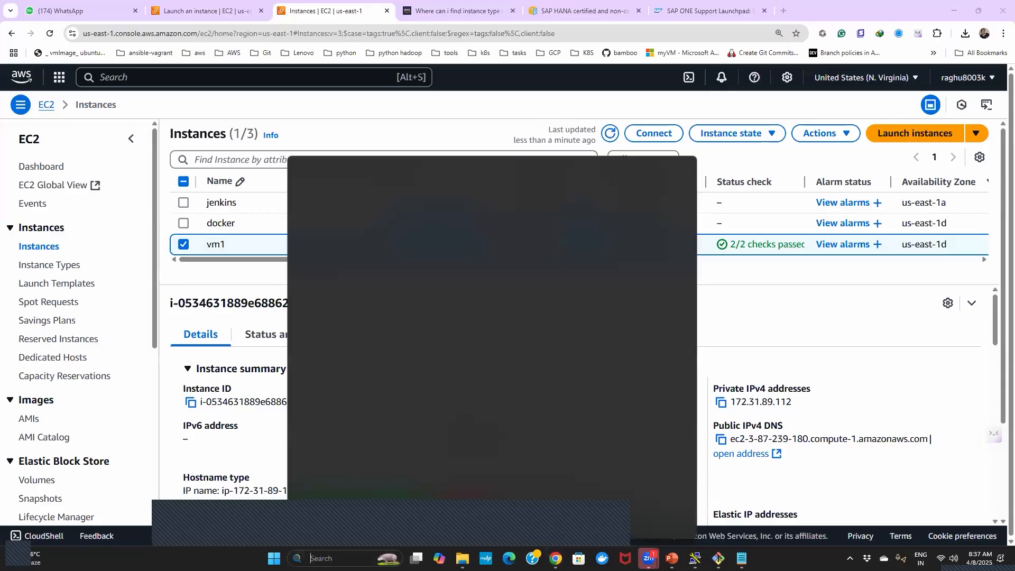
{"action": "type", "text": "putty.exe"}
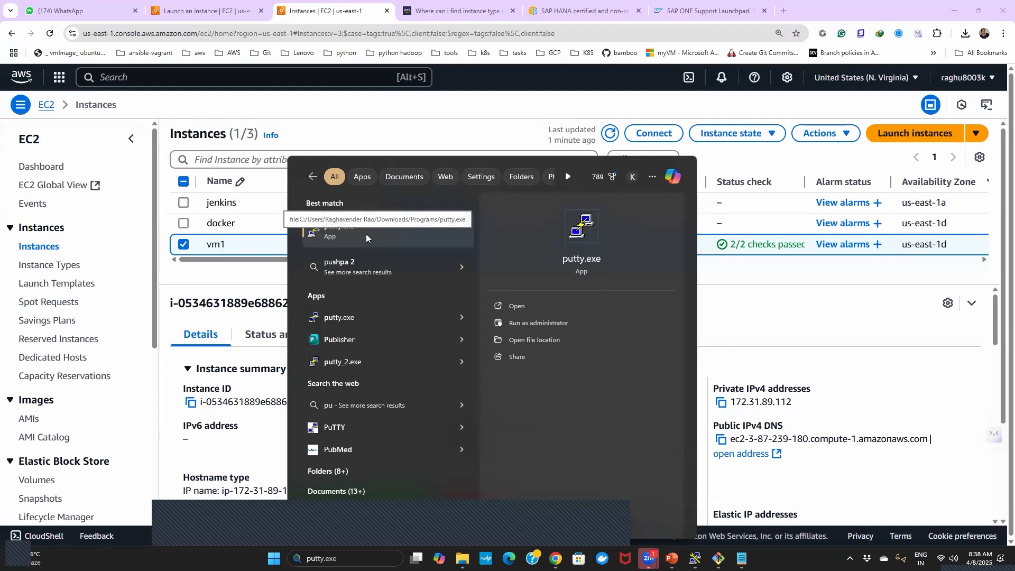
{"action": "left_click", "coordinate": [366, 233]}
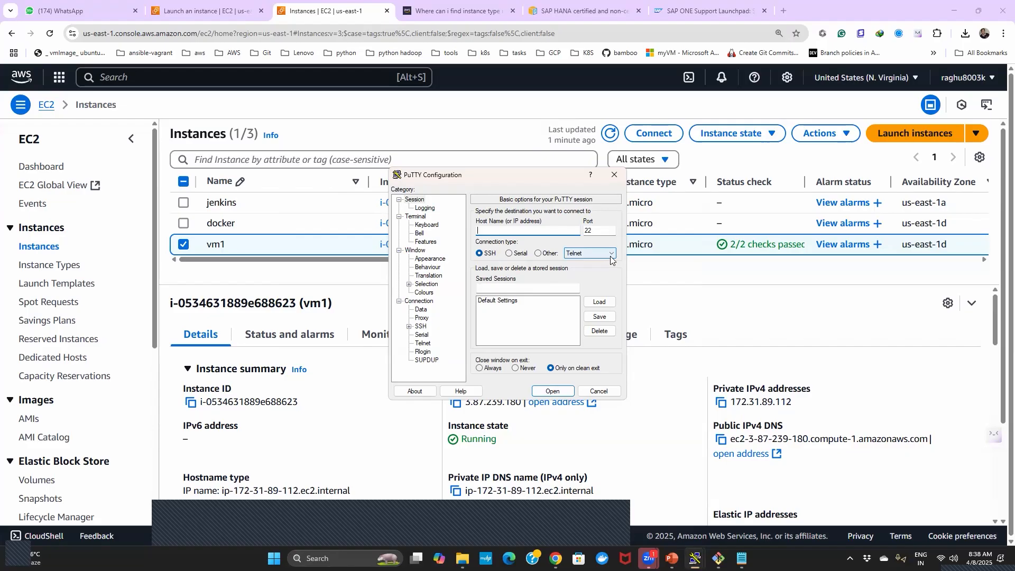
{"action": "key", "text": "ctrl+v"}
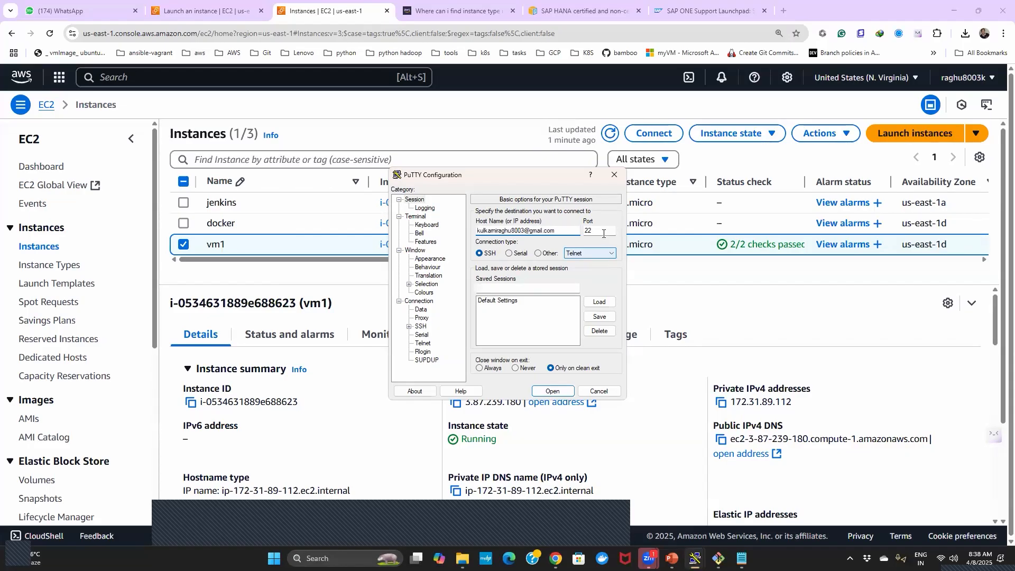
{"action": "key", "text": "BackSpace"}
{"action": "key", "text": "BackSpace"}
{"action": "key", "text": "BackSpace"}
{"action": "key", "text": "BackSpace"}
{"action": "key", "text": "BackSpace"}
{"action": "key", "text": "BackSpace"}
{"action": "key", "text": "BackSpace"}
{"action": "key", "text": "BackSpace"}
{"action": "key", "text": "BackSpace"}
{"action": "key", "text": "BackSpace"}
{"action": "key", "text": "BackSpace"}
{"action": "key", "text": "BackSpace"}
{"action": "key", "text": "BackSpace"}
{"action": "key", "text": "BackSpace"}
{"action": "key", "text": "BackSpace"}
{"action": "key", "text": "BackSpace"}
{"action": "key", "text": "BackSpace"}
{"action": "key", "text": "BackSpace"}
{"action": "key", "text": "BackSpace"}
{"action": "key", "text": "BackSpace"}
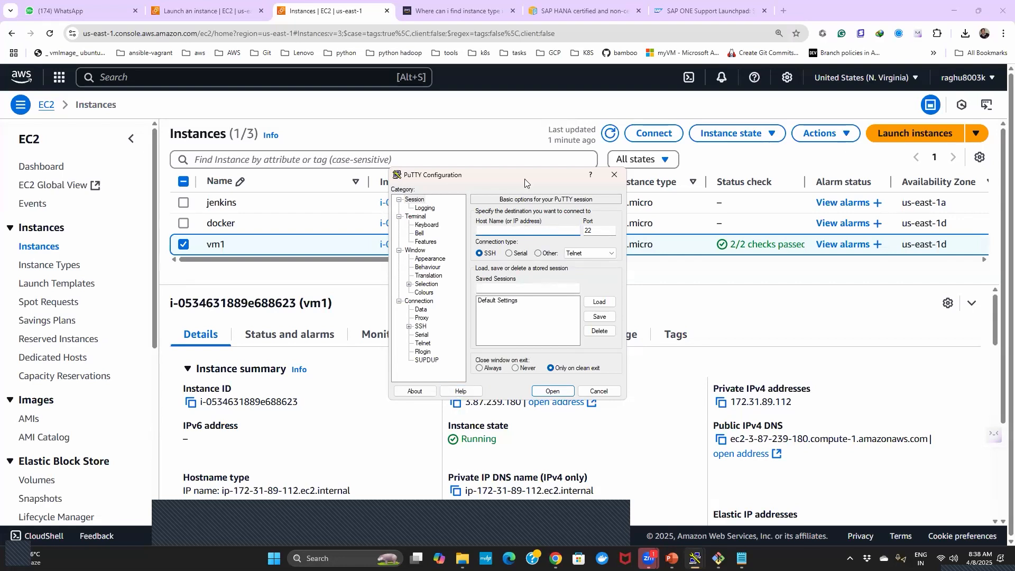
- Move the PuTTY window aside, copy vm1's public IPv4 address from its details and paste it as PuTTY's host name
{"action": "left_click_drag", "start_coordinate": [529, 175], "coordinate": [839, 139]}
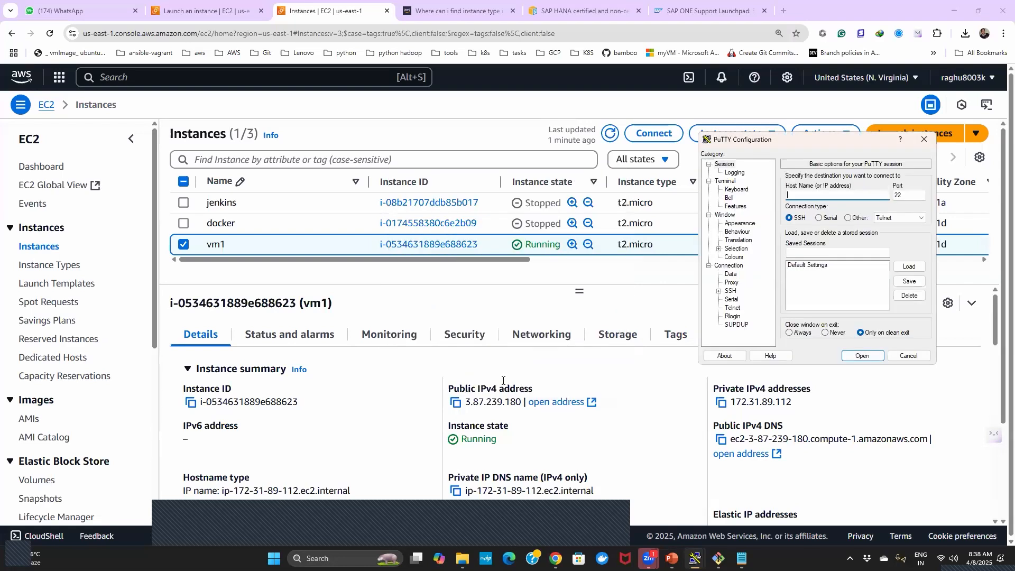
{"action": "left_click", "coordinate": [458, 404]}
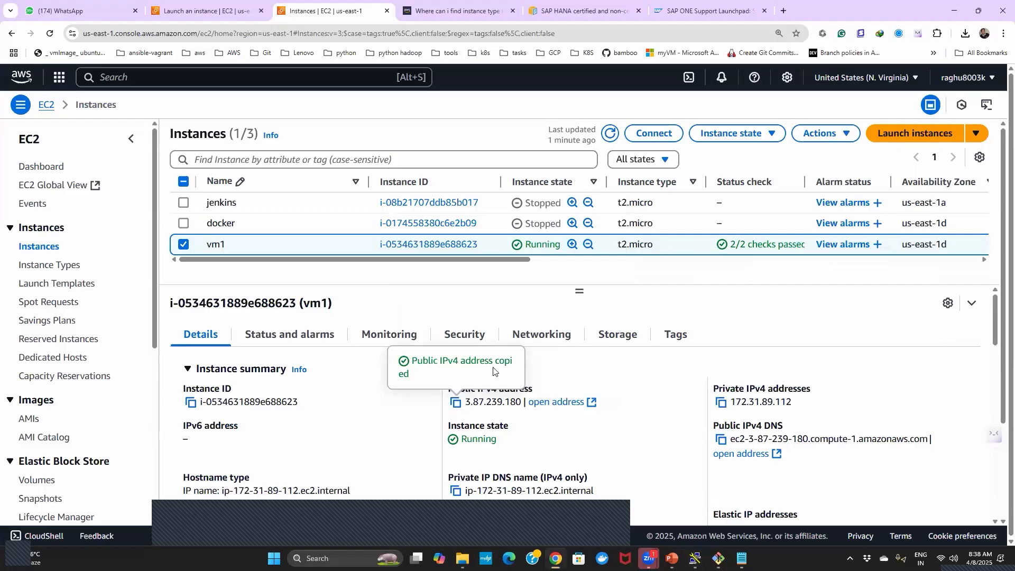
{"action": "key", "text": "alt+Tab"}
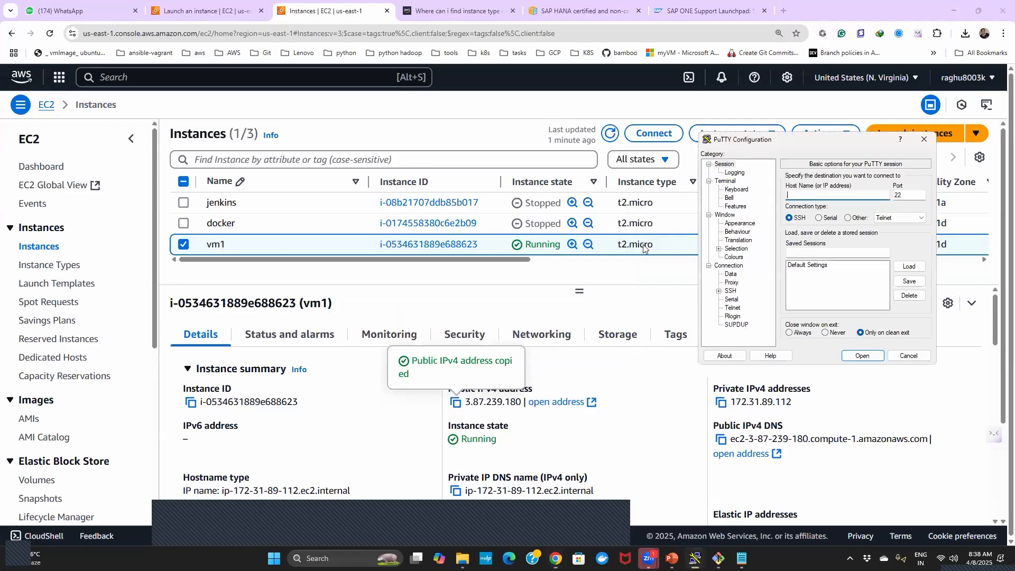
{"action": "left_click", "coordinate": [796, 200]}
{"action": "key", "text": "ctrl+v"}
- Open putty.org in a new browser tab, follow its PuTTY download link and examine the available installers and binaries
{"action": "left_click", "coordinate": [787, 11]}
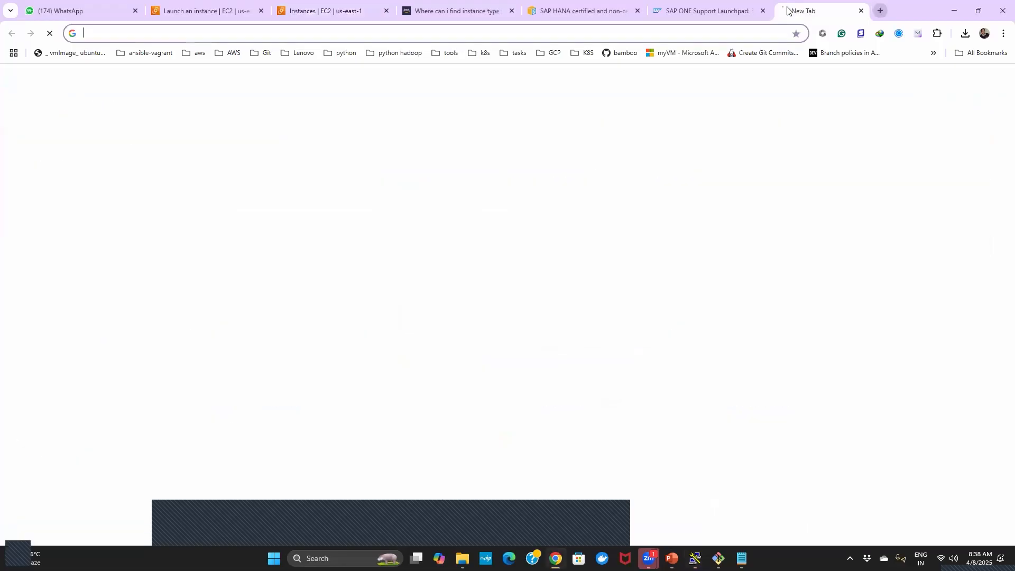
{"action": "type", "text": "pu"}
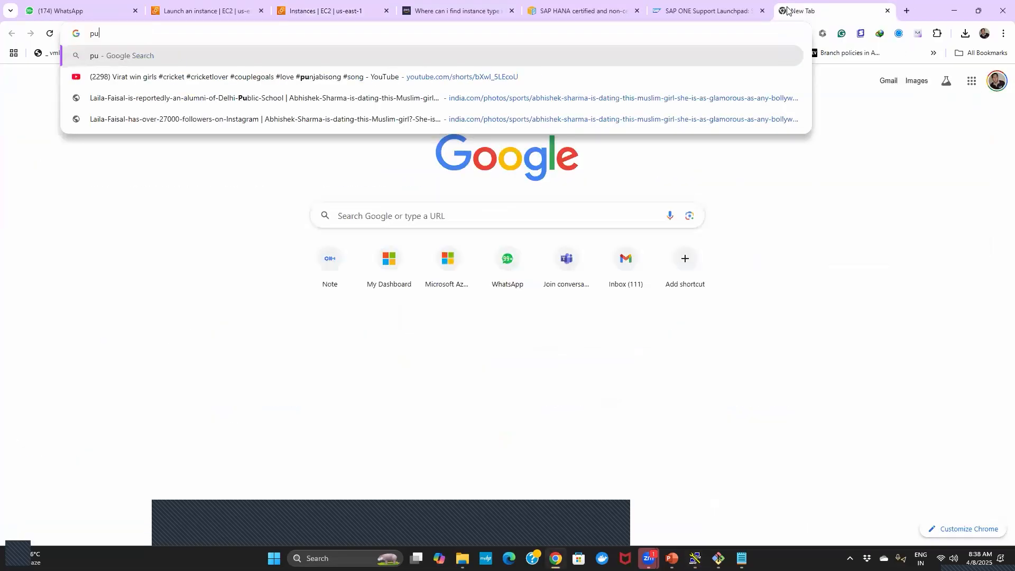
{"action": "type", "text": "tty.org"}
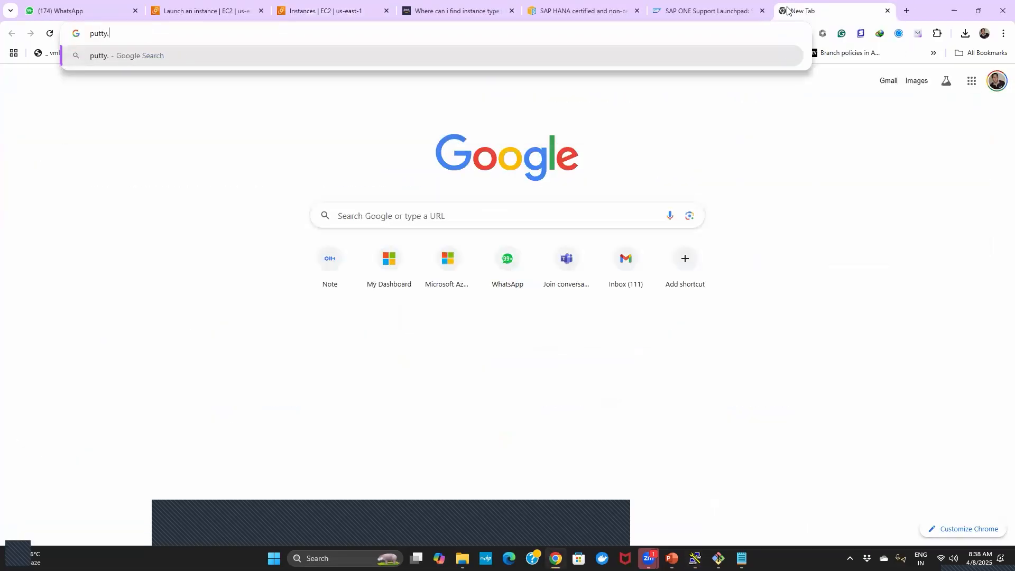
{"action": "key", "text": "Return"}
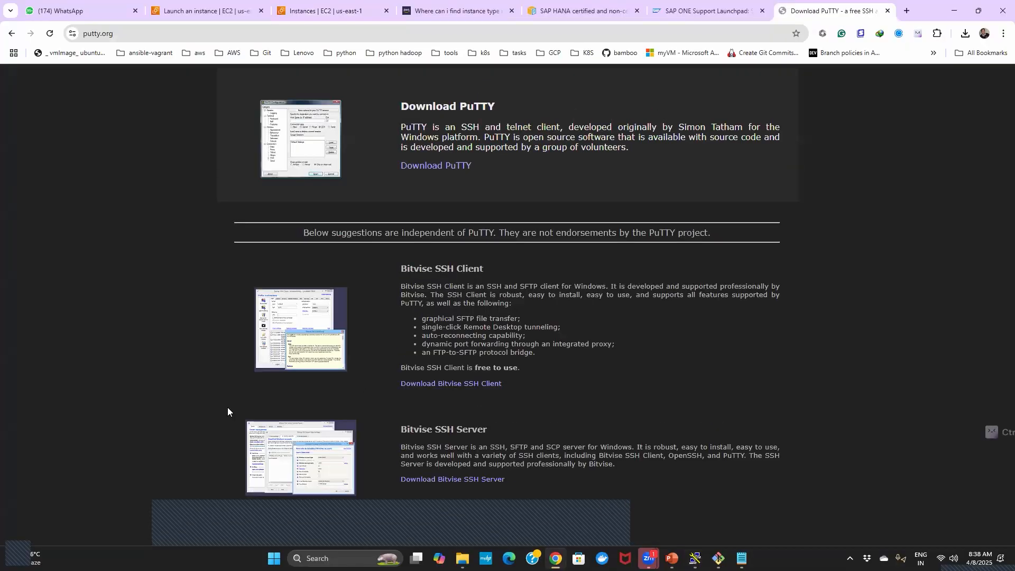
{"action": "left_click", "coordinate": [421, 167]}
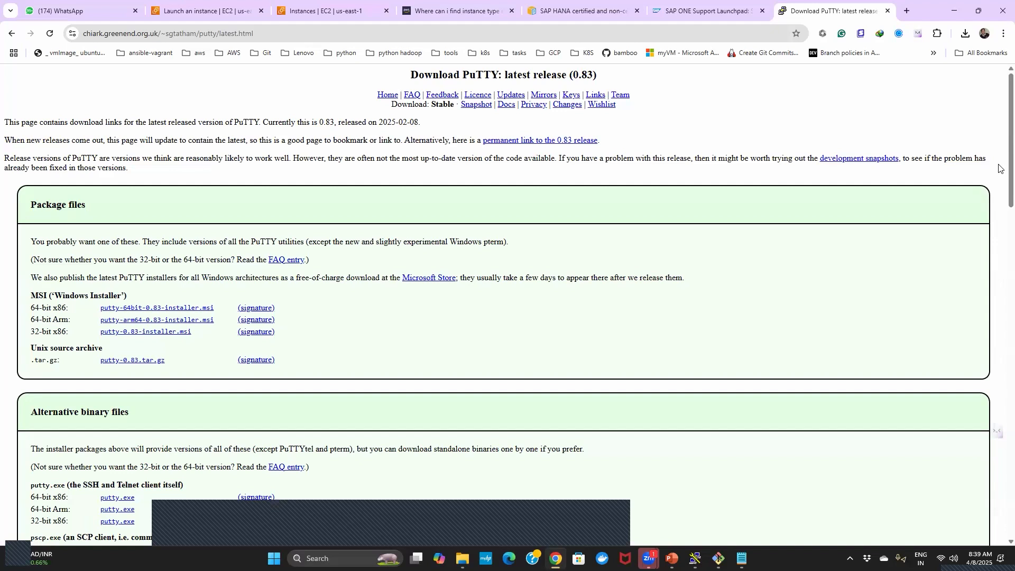
{"action": "scroll", "coordinate": [1002, 196], "scroll_direction": "down", "scroll_amount": 3}
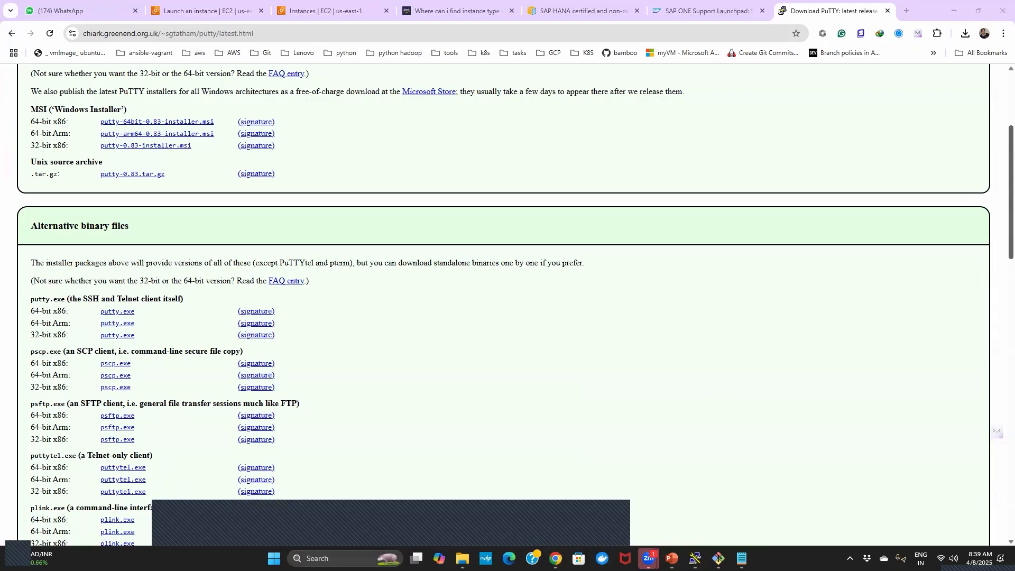
- Switch back to PuTTY and set awsec2.ppk from the Downloads folder as the private key file for SSH authentication
{"action": "mouse_move", "coordinate": [695, 558]}
{"action": "left_click", "coordinate": [739, 497]}
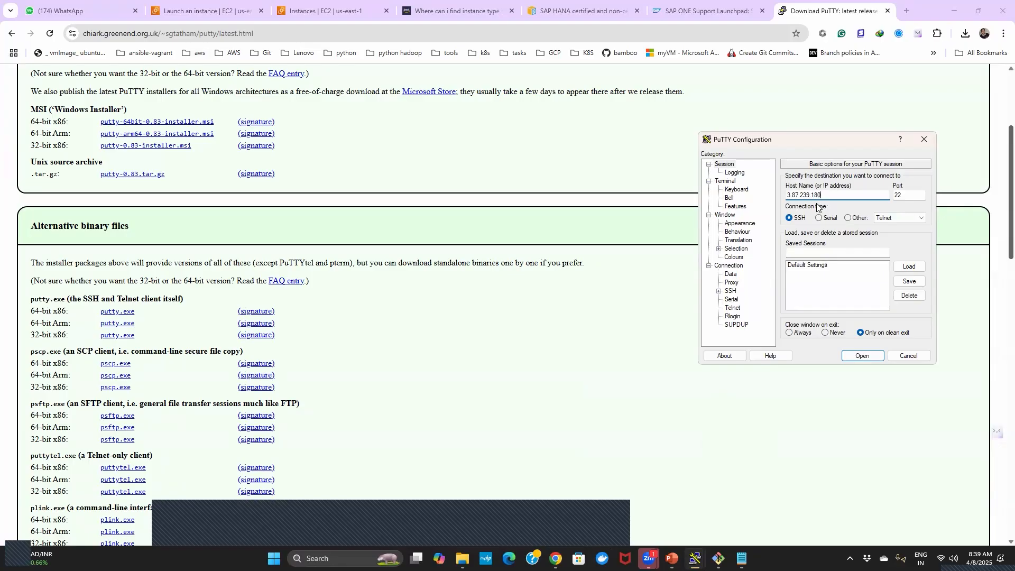
{"action": "left_click", "coordinate": [719, 291]}
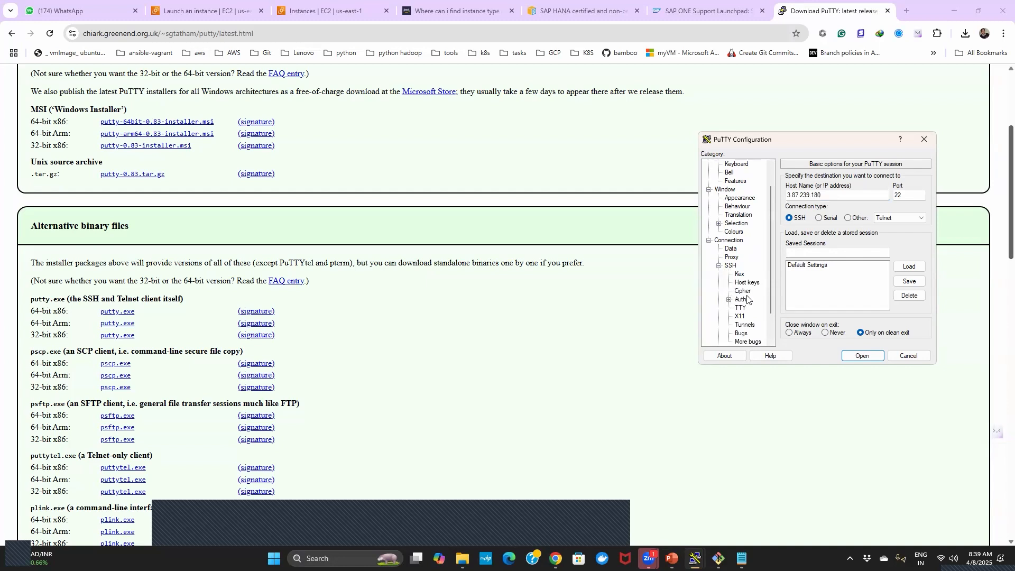
{"action": "left_click", "coordinate": [729, 300]}
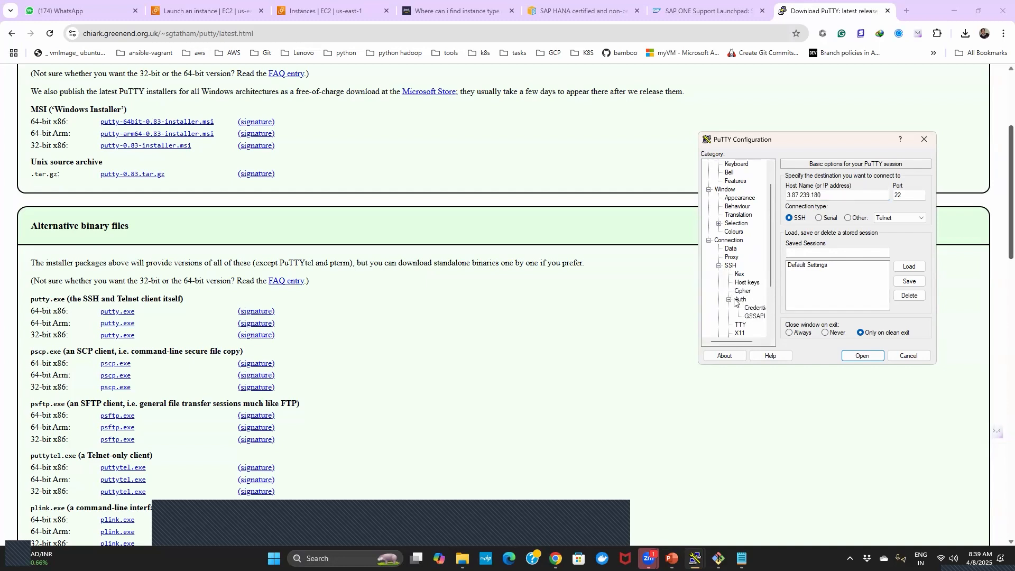
{"action": "left_click", "coordinate": [750, 308]}
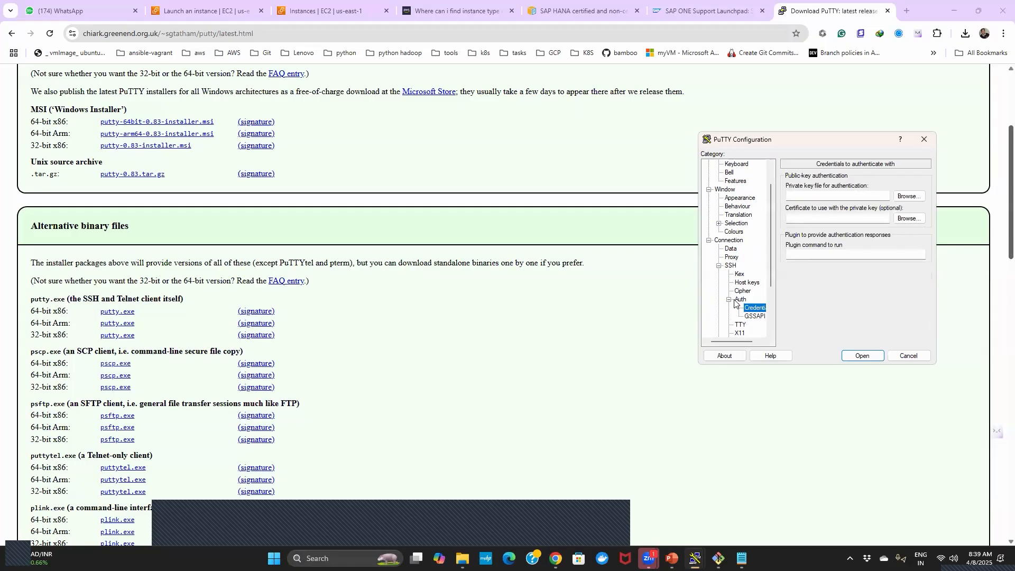
{"action": "left_click", "coordinate": [913, 200]}
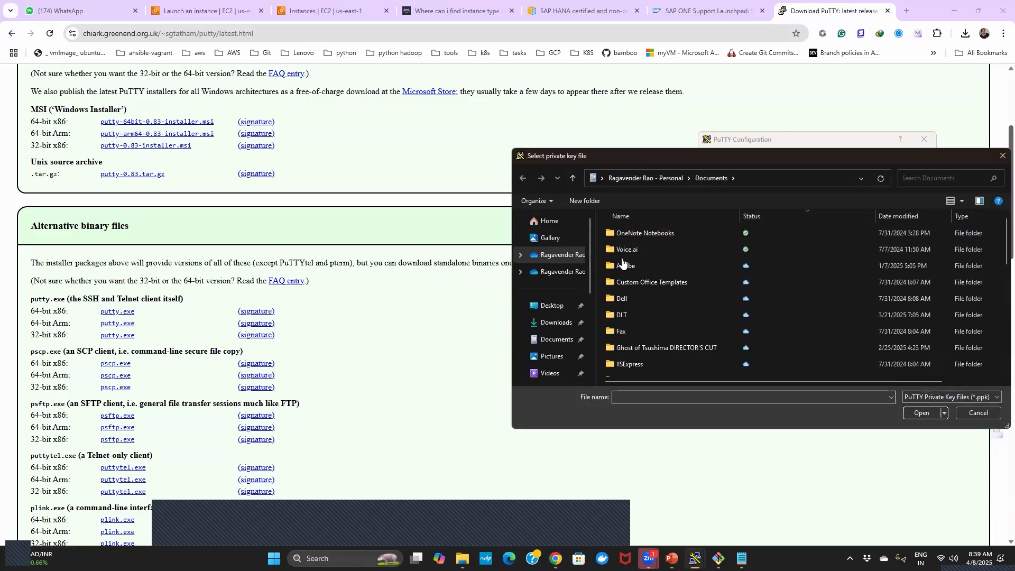
{"action": "left_click", "coordinate": [550, 324]}
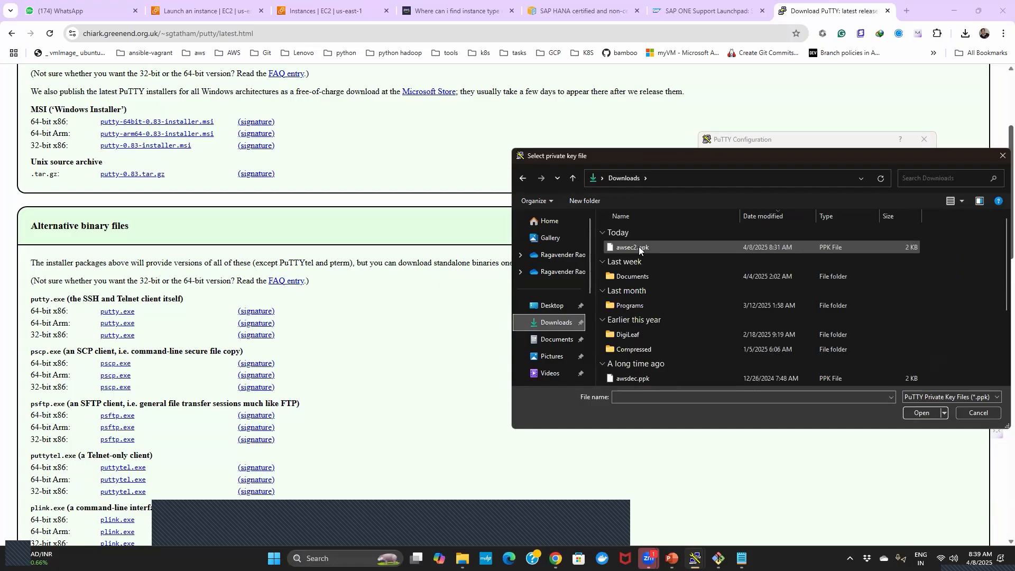
{"action": "left_click", "coordinate": [639, 246]}
{"action": "left_click", "coordinate": [910, 413]}
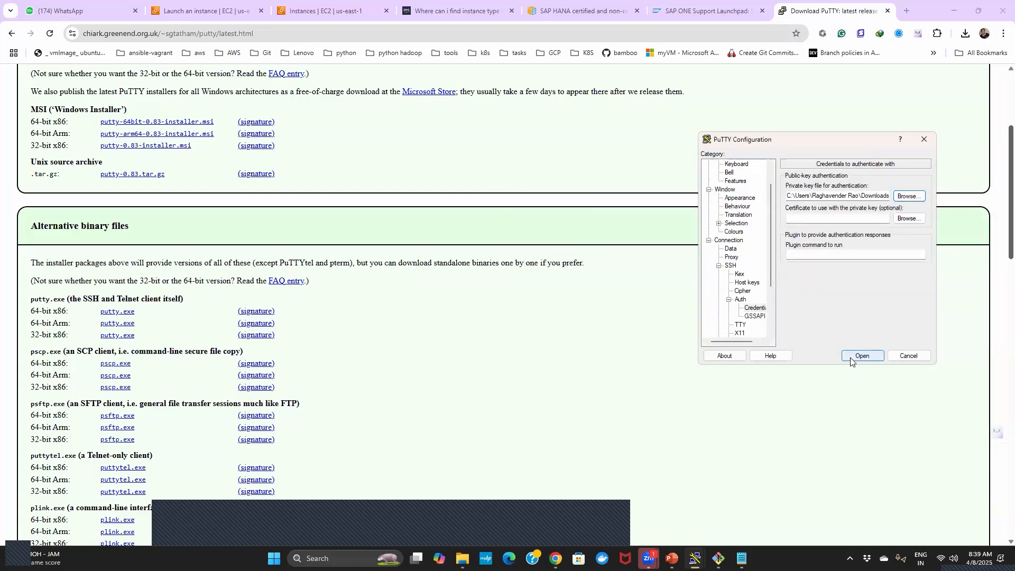
- Open the SSH session to vm1, accept the server's host key and log in as ec2-user
{"action": "left_click", "coordinate": [851, 358]}
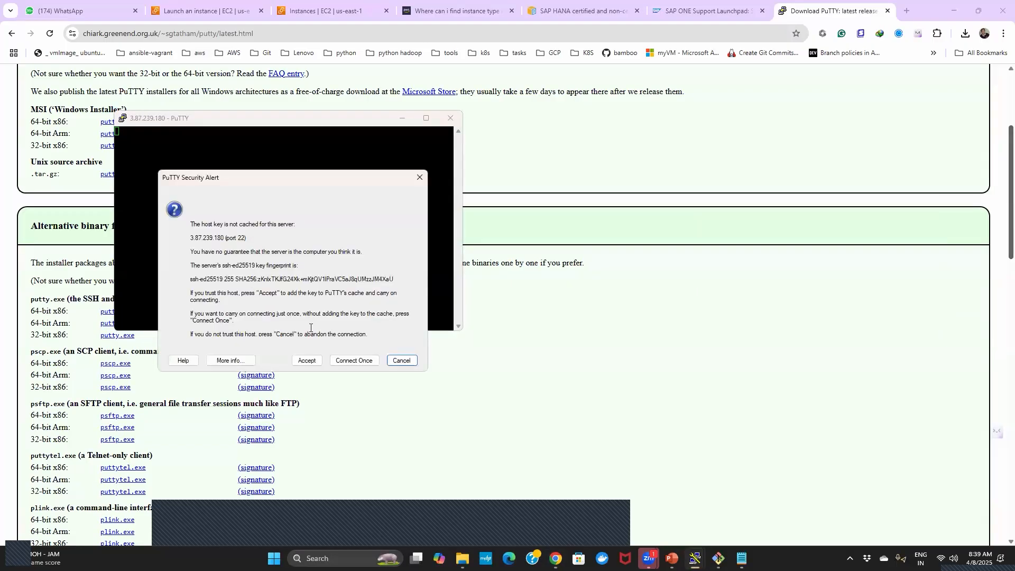
{"action": "left_click", "coordinate": [306, 361]}
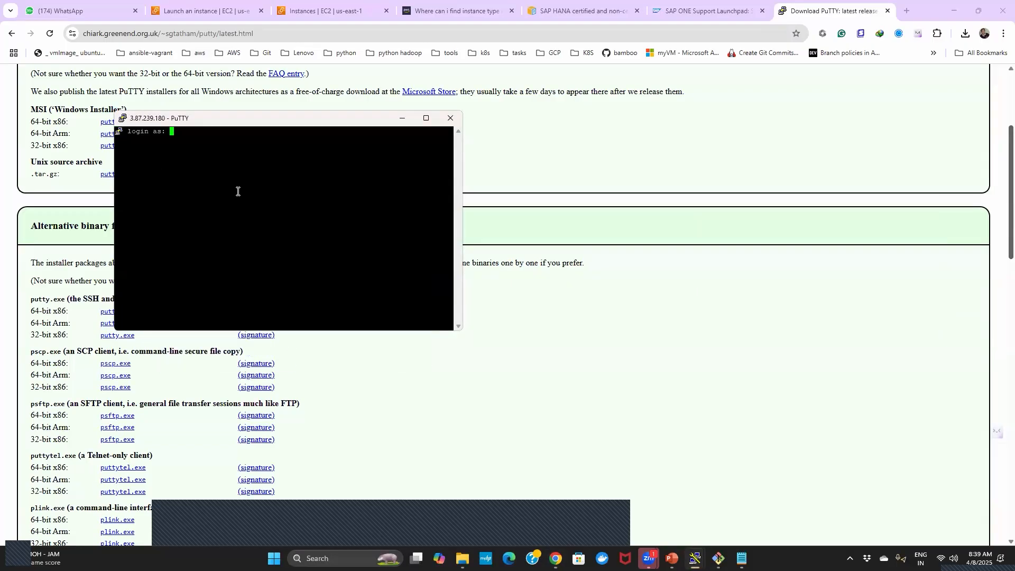
{"action": "type", "text": "ec2-u"}
{"action": "type", "text": "ser"}
{"action": "key", "text": "Return"}
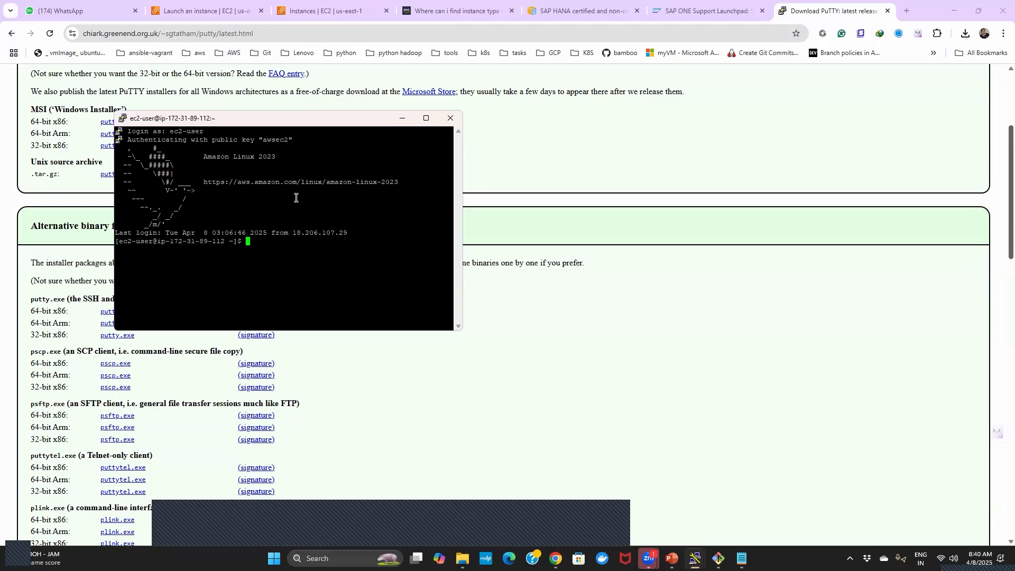
- Return to the EC2 instances list in the browser, select only vm1 and examine its available instance state actions
{"action": "left_click", "coordinate": [277, 22]}
{"action": "left_click", "coordinate": [277, 21]}
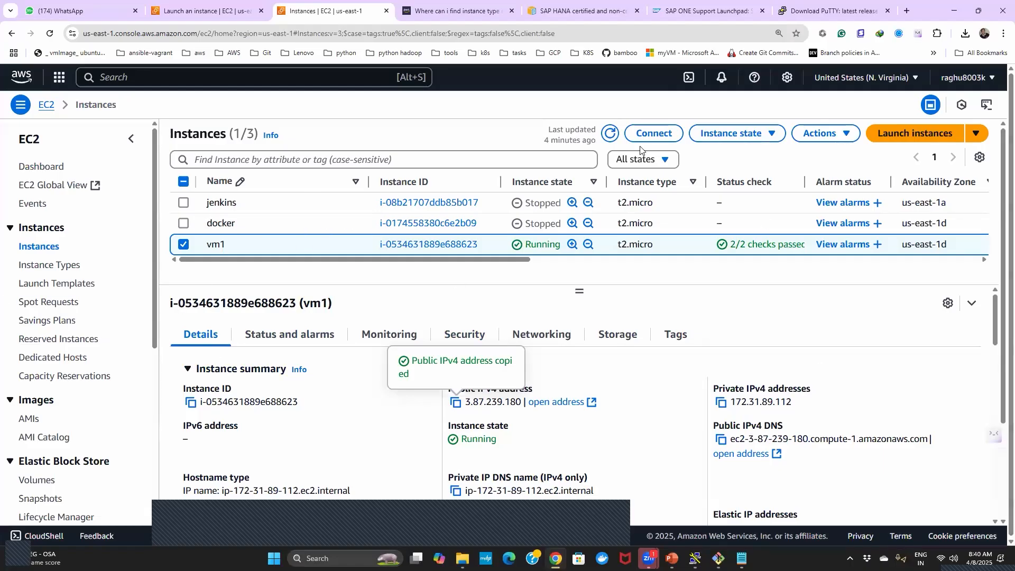
{"action": "left_click", "coordinate": [183, 224]}
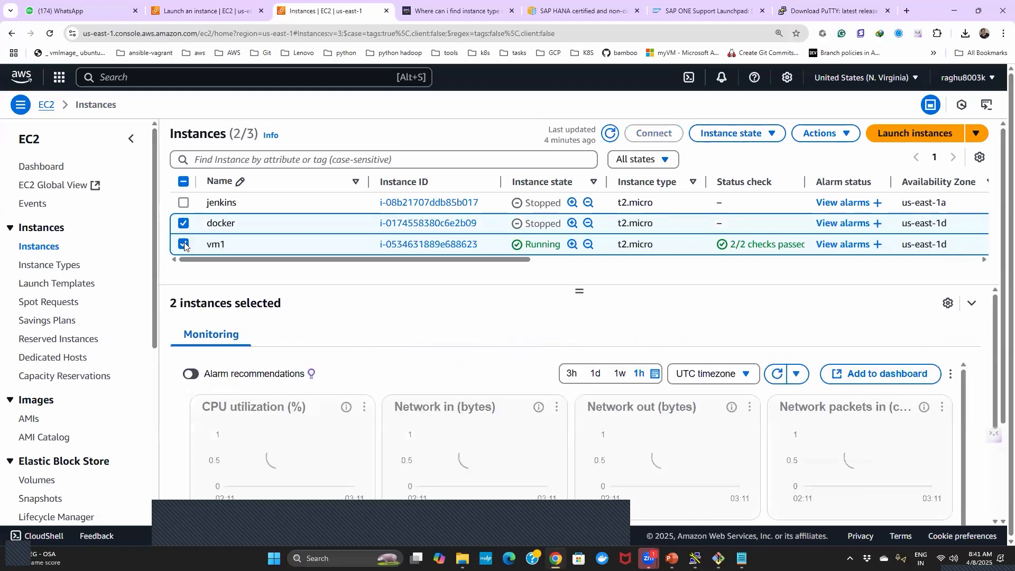
{"action": "left_click", "coordinate": [184, 244]}
{"action": "left_click", "coordinate": [183, 224]}
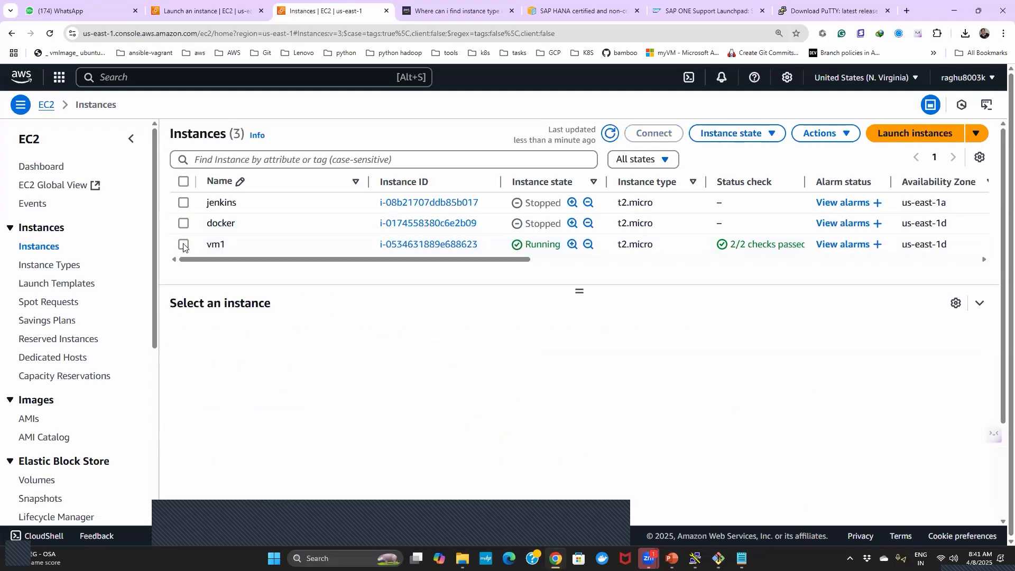
{"action": "left_click", "coordinate": [183, 245]}
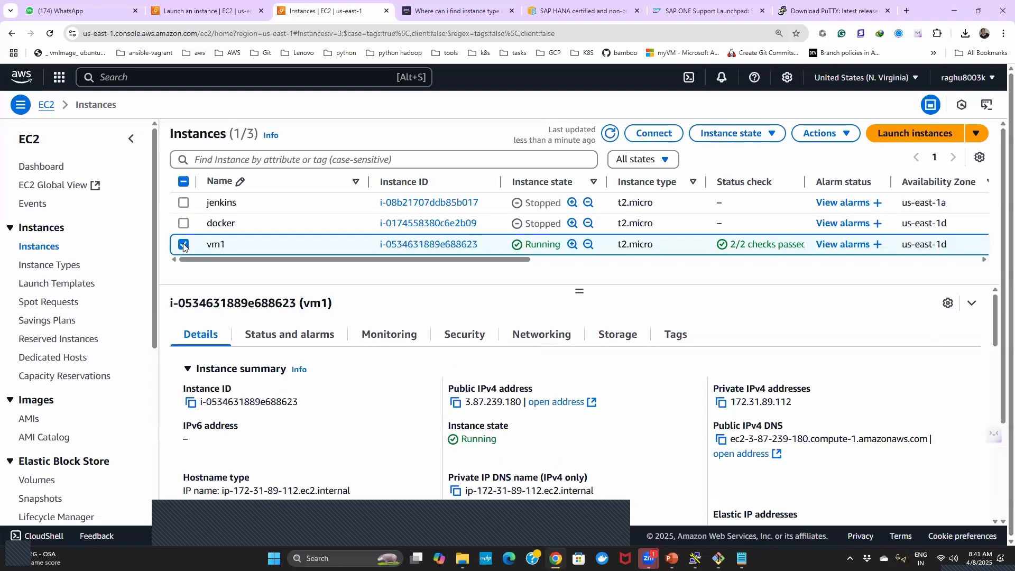
{"action": "left_click", "coordinate": [770, 136]}
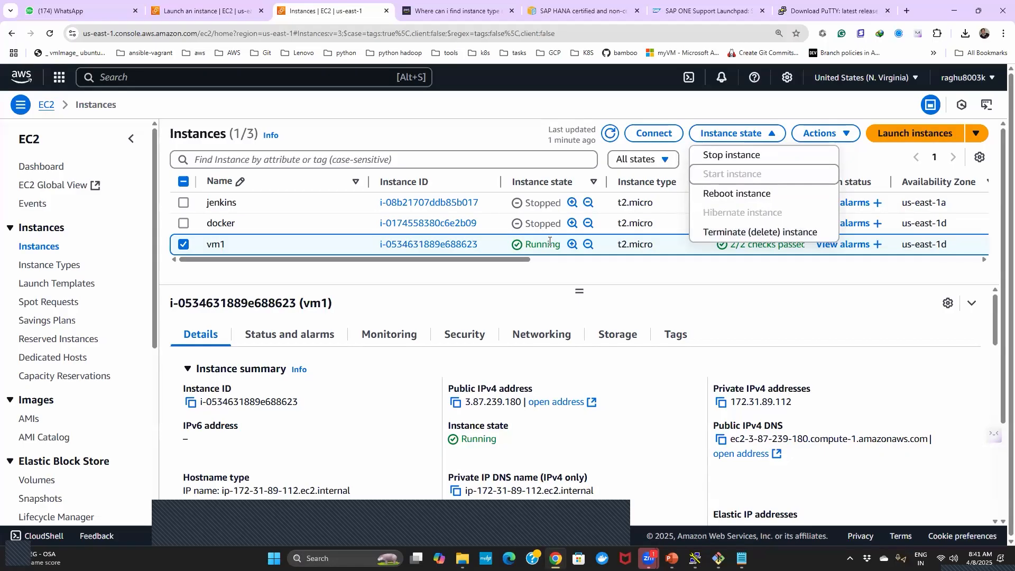
- Check the stopped docker instance's details, then reselect only vm1 and examine its stop, reboot and terminate options
{"action": "left_click", "coordinate": [182, 243]}
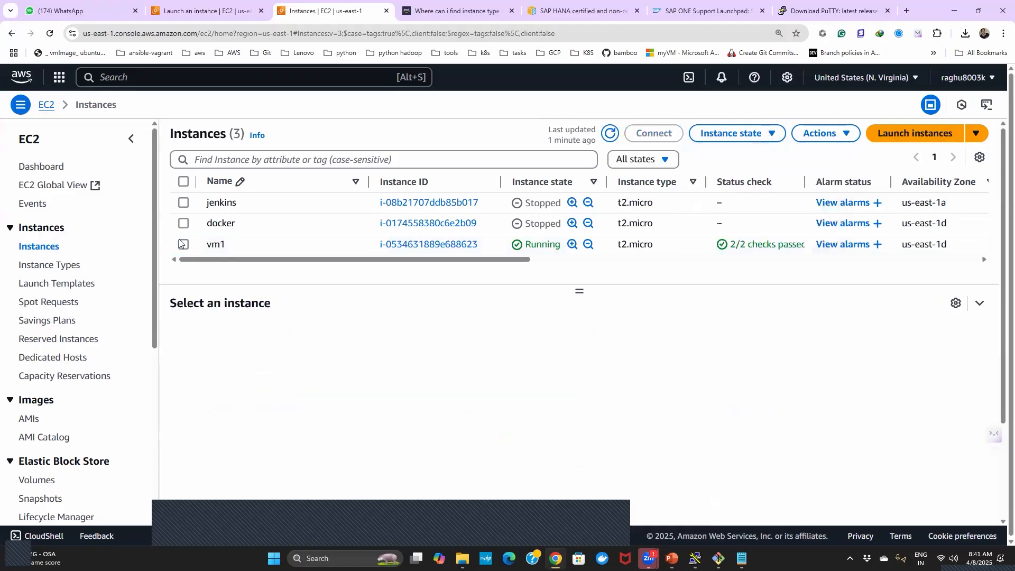
{"action": "left_click", "coordinate": [184, 225]}
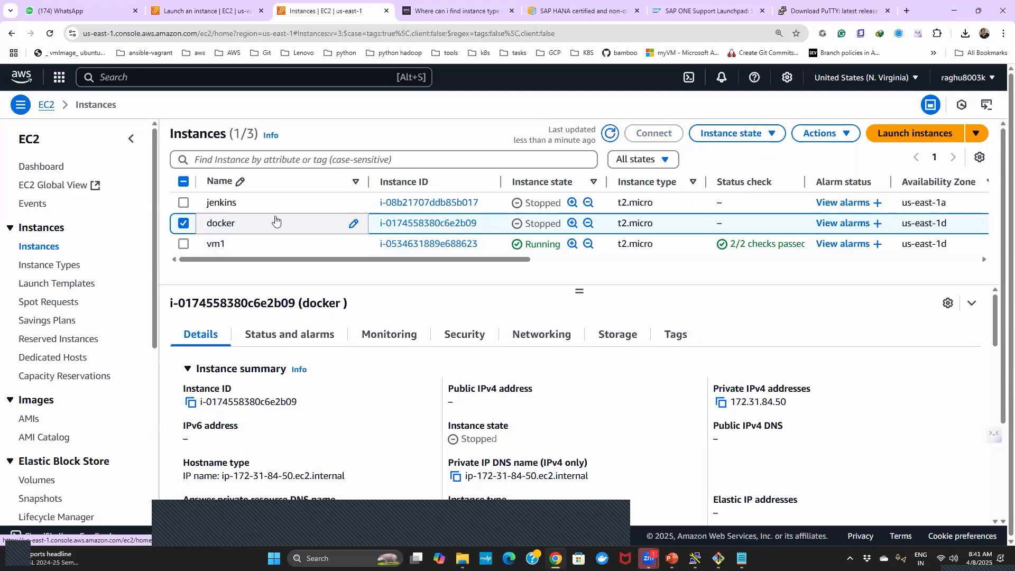
{"action": "left_click", "coordinate": [184, 226]}
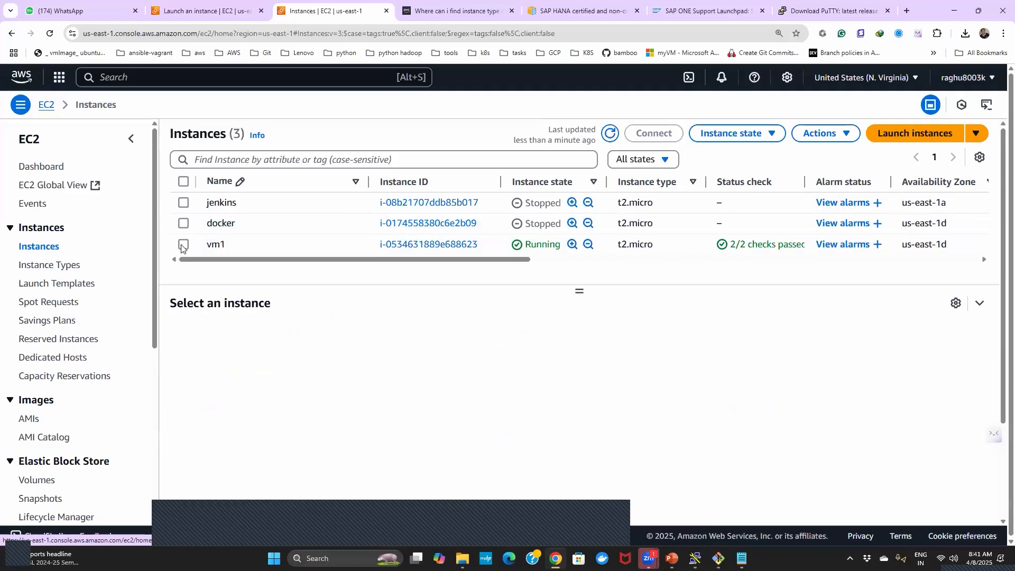
{"action": "left_click", "coordinate": [183, 244]}
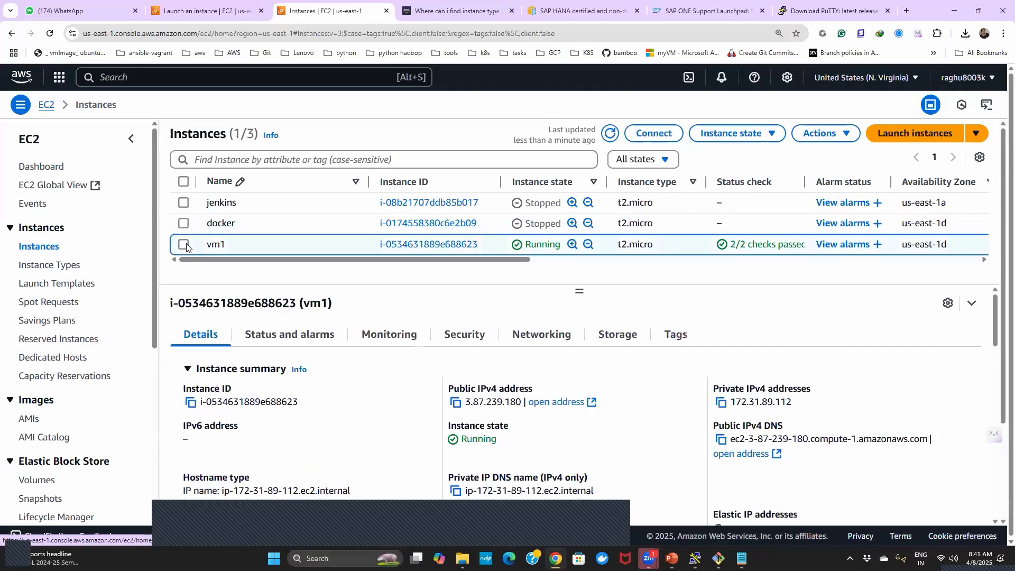
{"action": "left_click", "coordinate": [776, 133]}
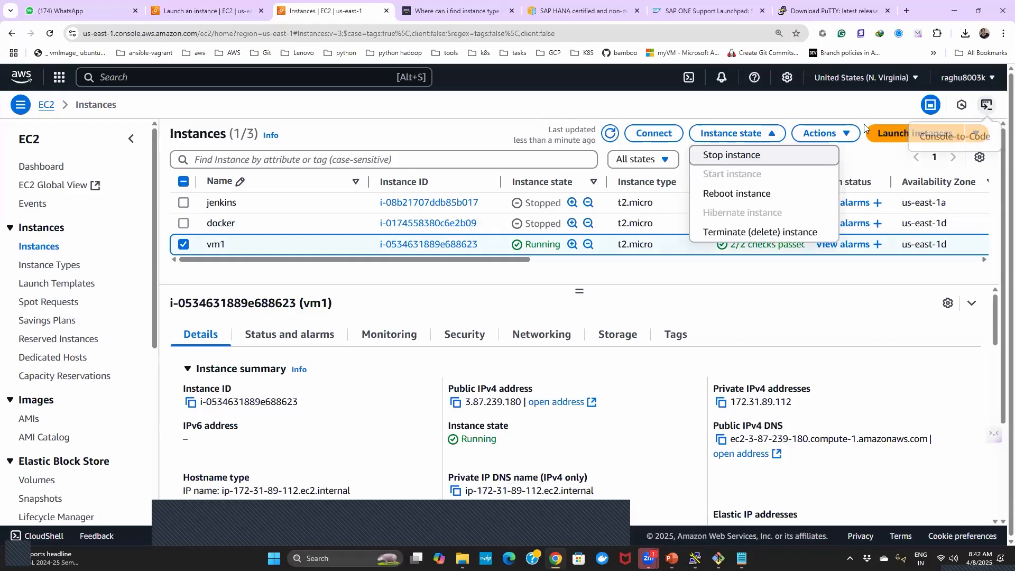
- Enable termination protection in vm1's instance settings and save the change
{"action": "left_click", "coordinate": [847, 133]}
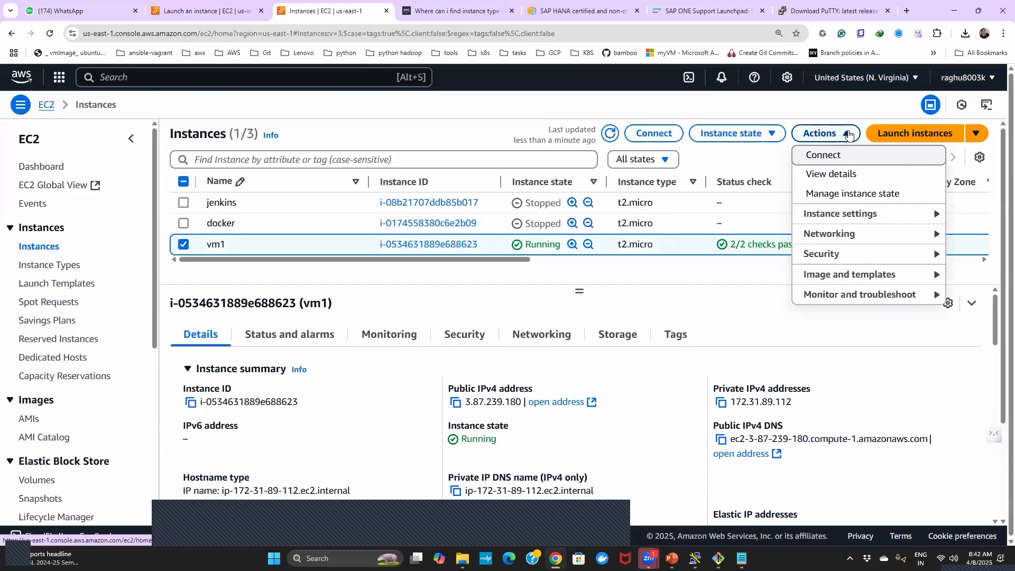
{"action": "left_click", "coordinate": [860, 215]}
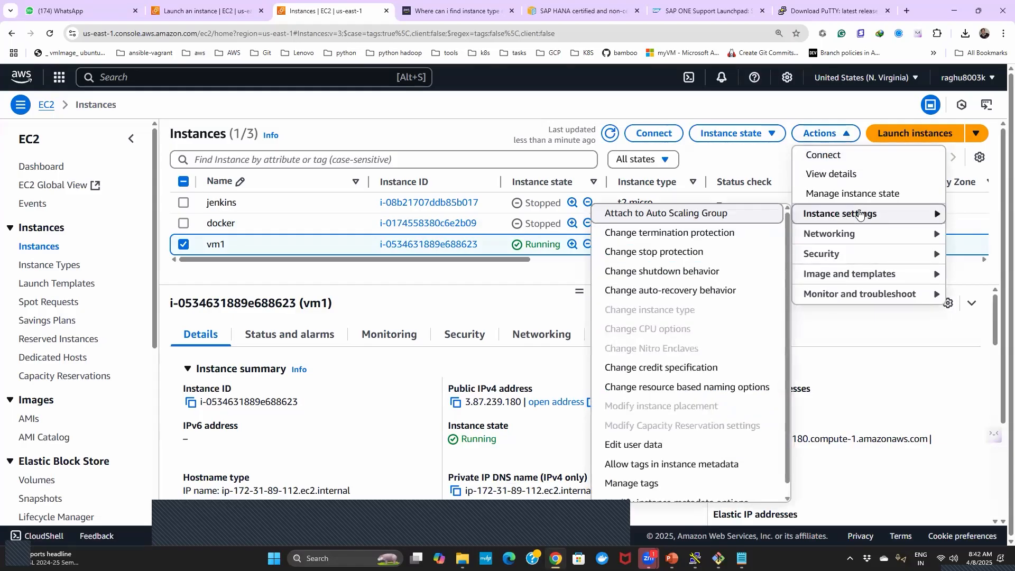
{"action": "left_click", "coordinate": [669, 235]}
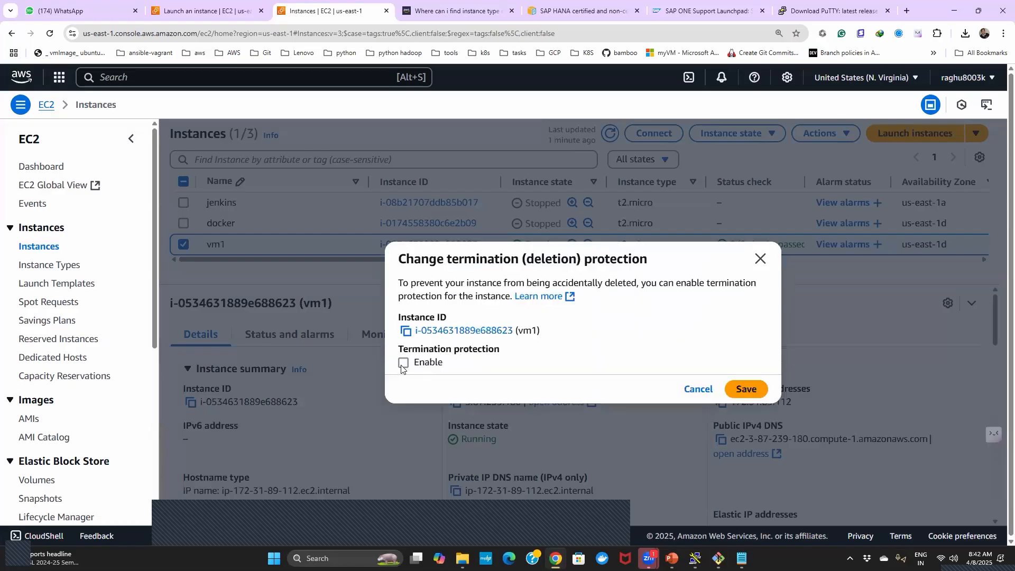
{"action": "left_click", "coordinate": [403, 363]}
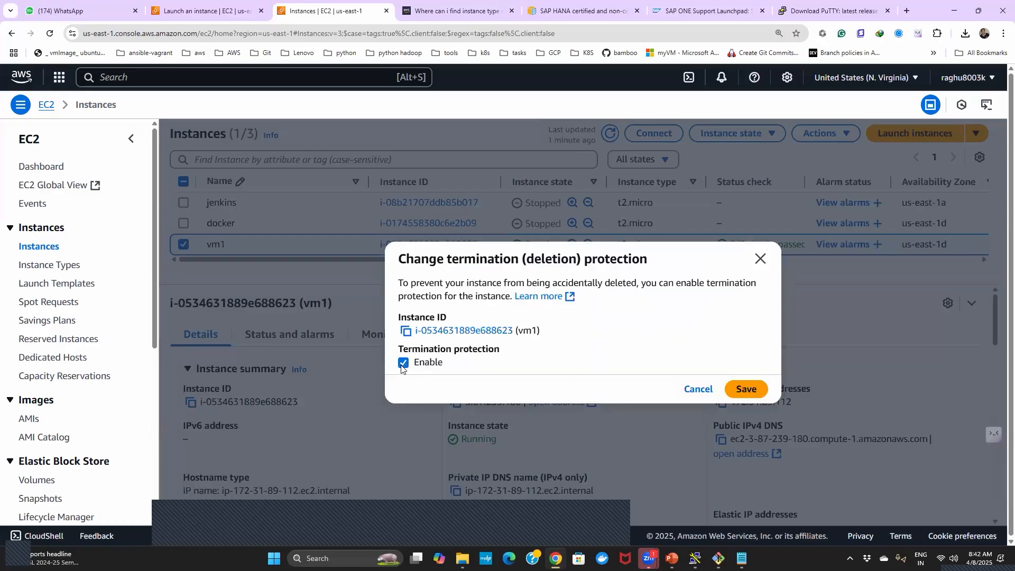
{"action": "left_click", "coordinate": [749, 385]}
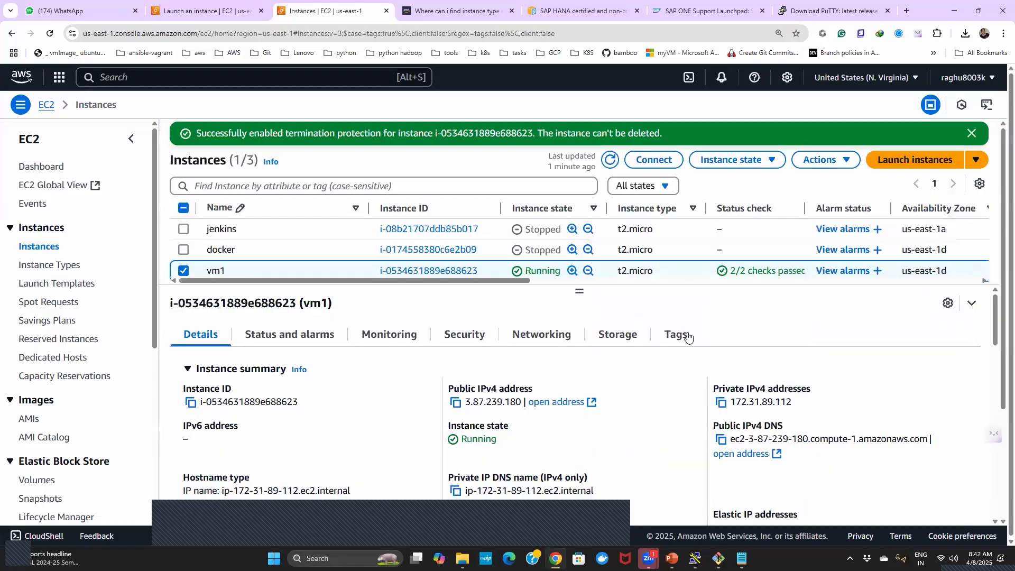
- Try to terminate vm1 to test its termination protection, read the resulting notification and dismiss it
{"action": "left_click", "coordinate": [773, 161]}
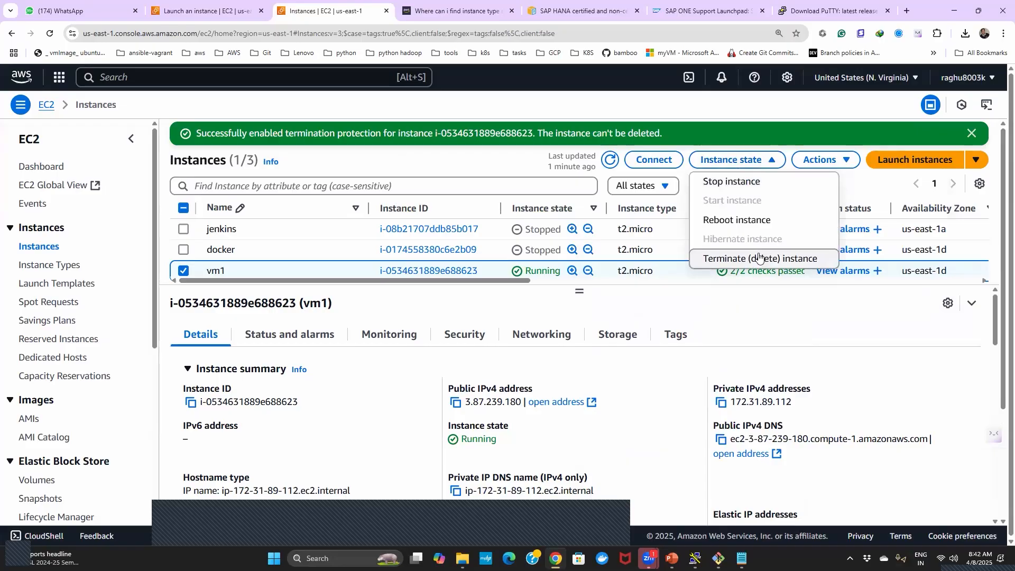
{"action": "left_click", "coordinate": [760, 258]}
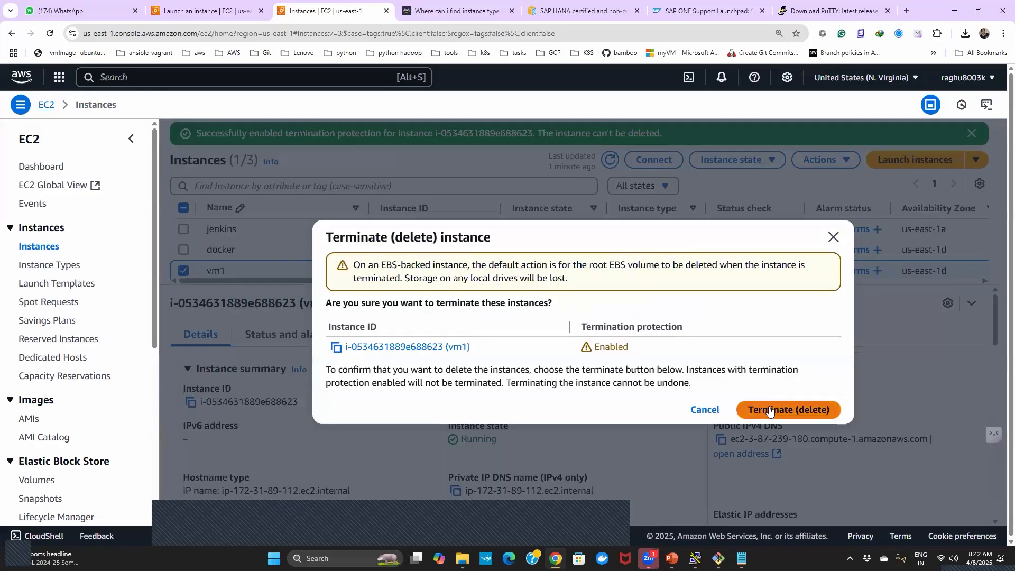
{"action": "left_click", "coordinate": [770, 410]}
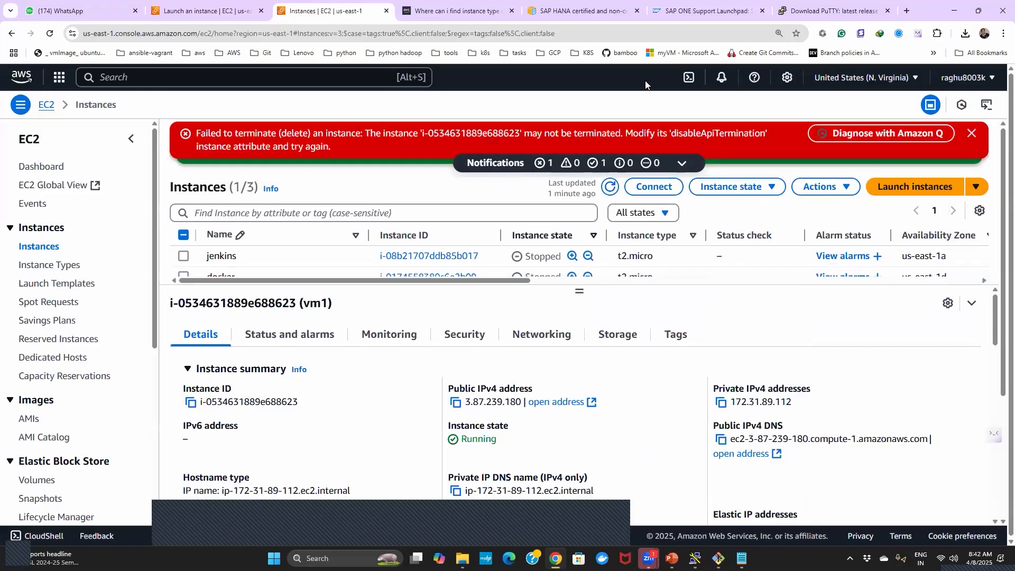
{"action": "left_click_drag", "start_coordinate": [197, 139], "coordinate": [326, 153]}
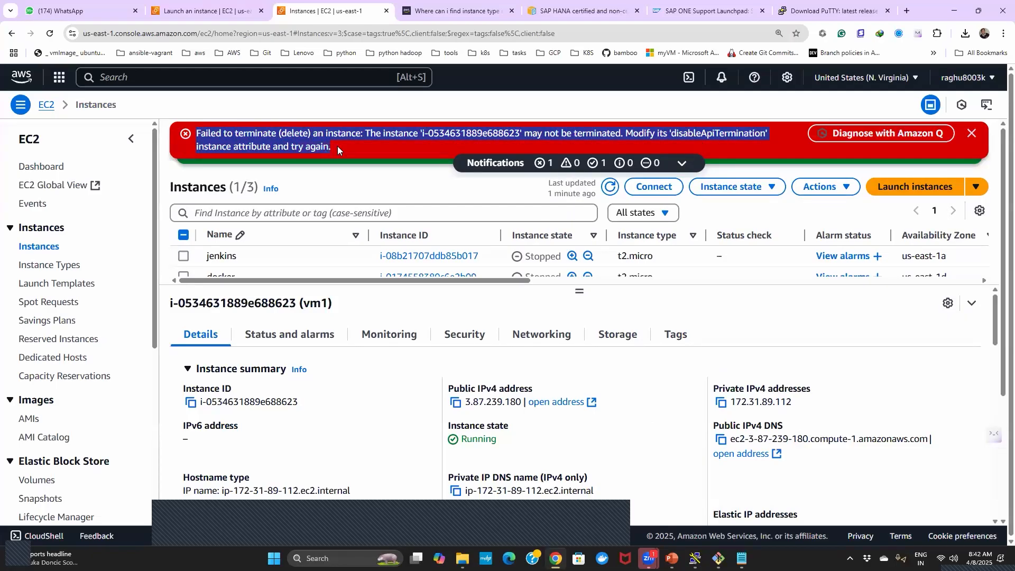
{"action": "left_click", "coordinate": [977, 133]}
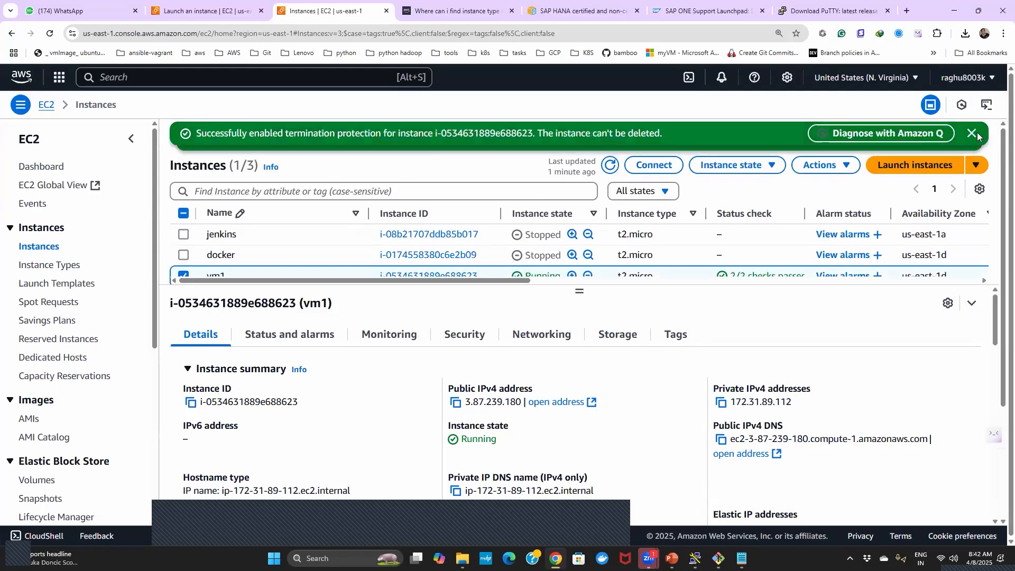
- Enable stop protection in vm1's instance settings and save the change
{"action": "left_click", "coordinate": [850, 163]}
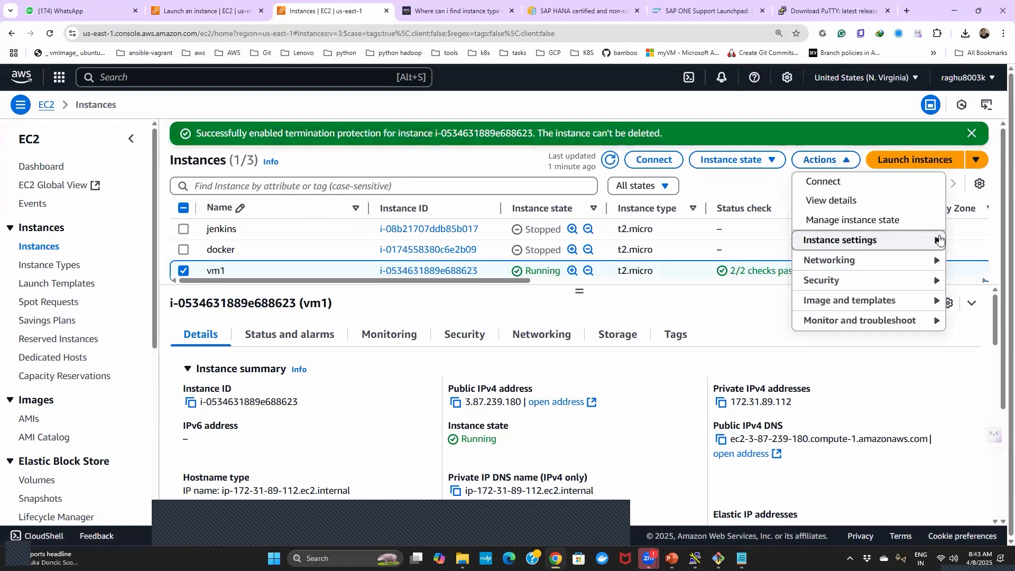
{"action": "left_click", "coordinate": [918, 243]}
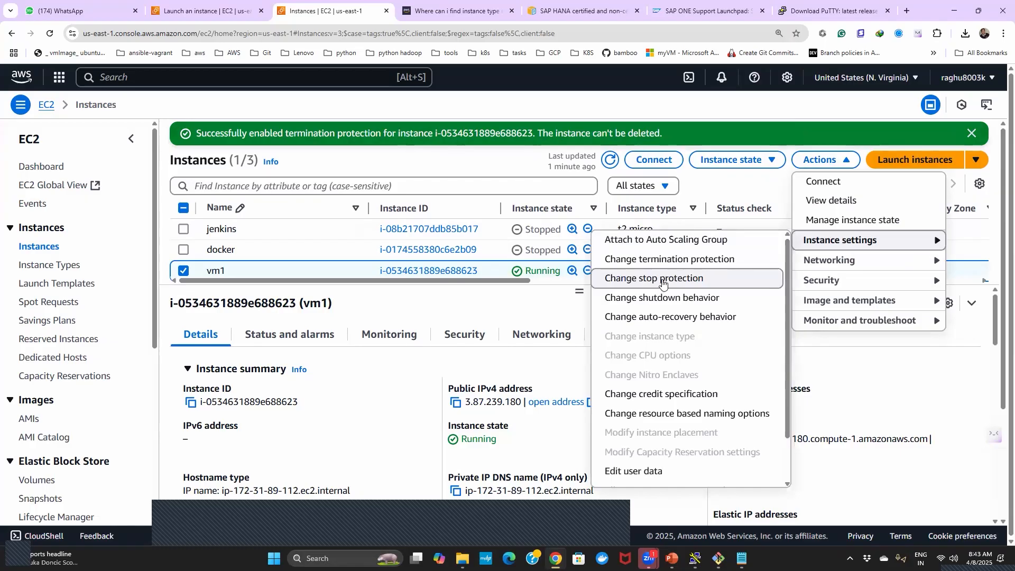
{"action": "left_click", "coordinate": [663, 284]}
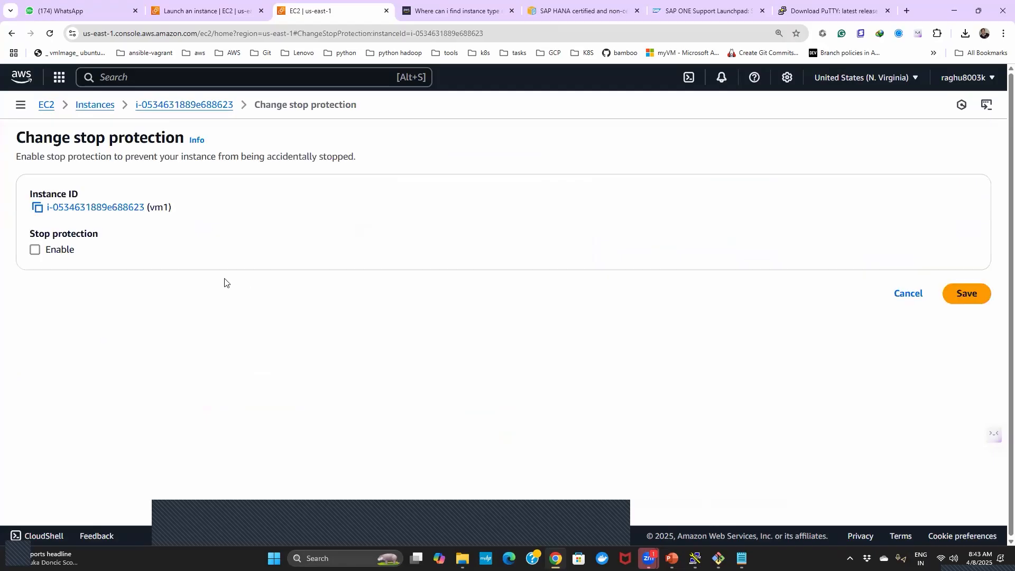
{"action": "left_click", "coordinate": [35, 251]}
{"action": "left_click", "coordinate": [963, 296]}
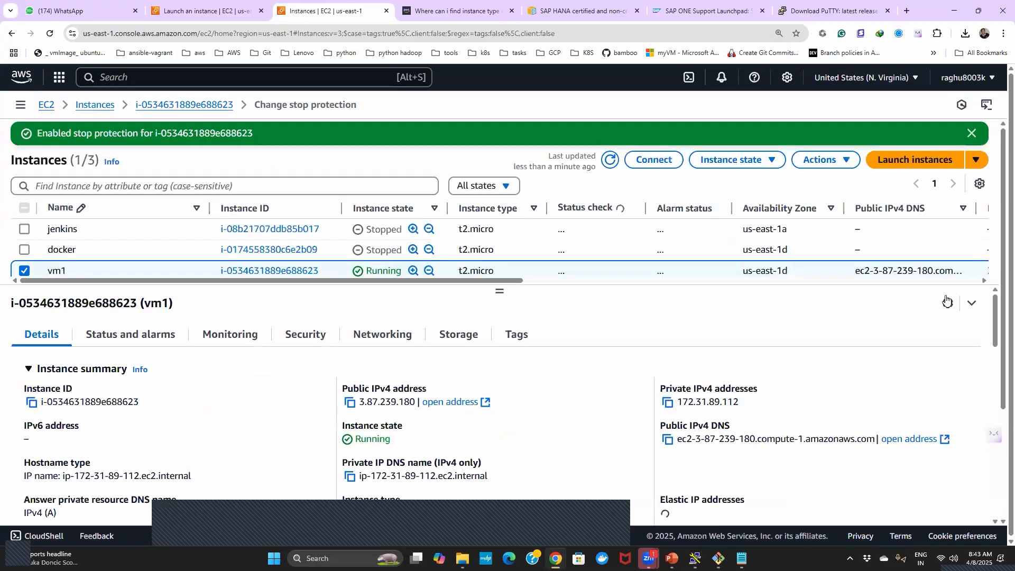
- Try to stop vm1 to test its stop protection, read the resulting notification and dismiss it
{"action": "left_click", "coordinate": [774, 161]}
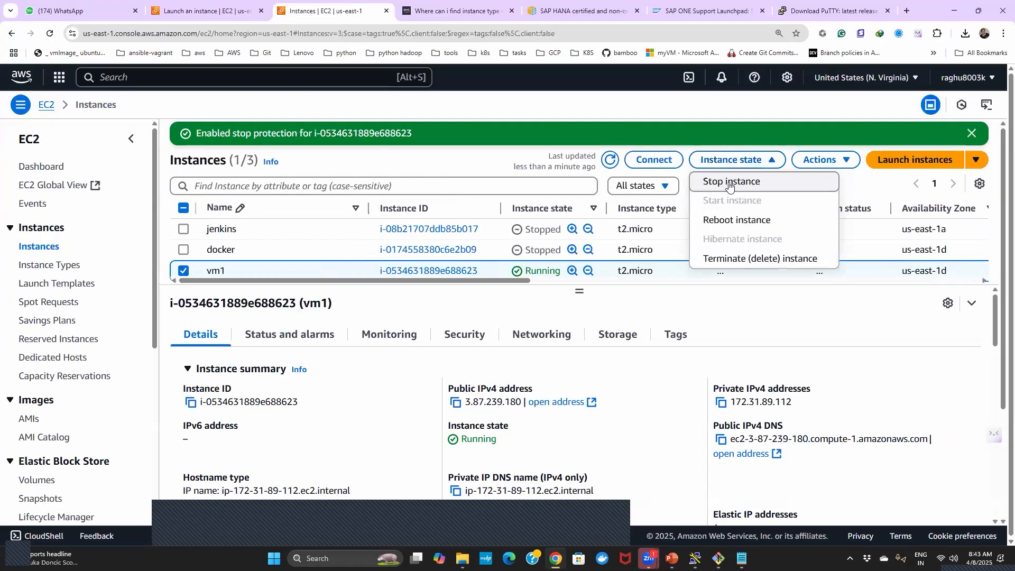
{"action": "left_click", "coordinate": [729, 183]}
{"action": "left_click", "coordinate": [824, 414]}
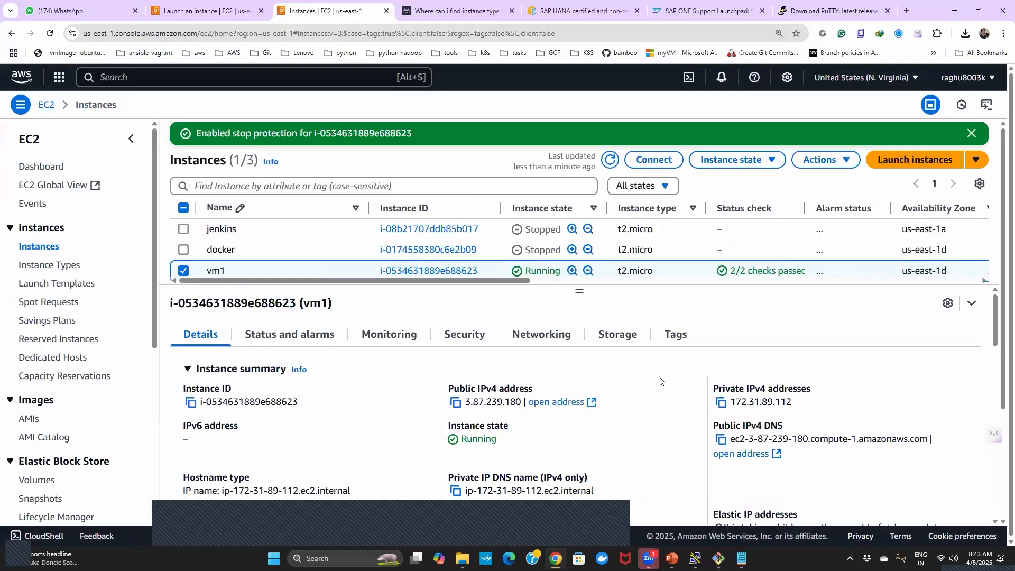
{"action": "left_click", "coordinate": [771, 162]}
{"action": "left_click", "coordinate": [728, 183]}
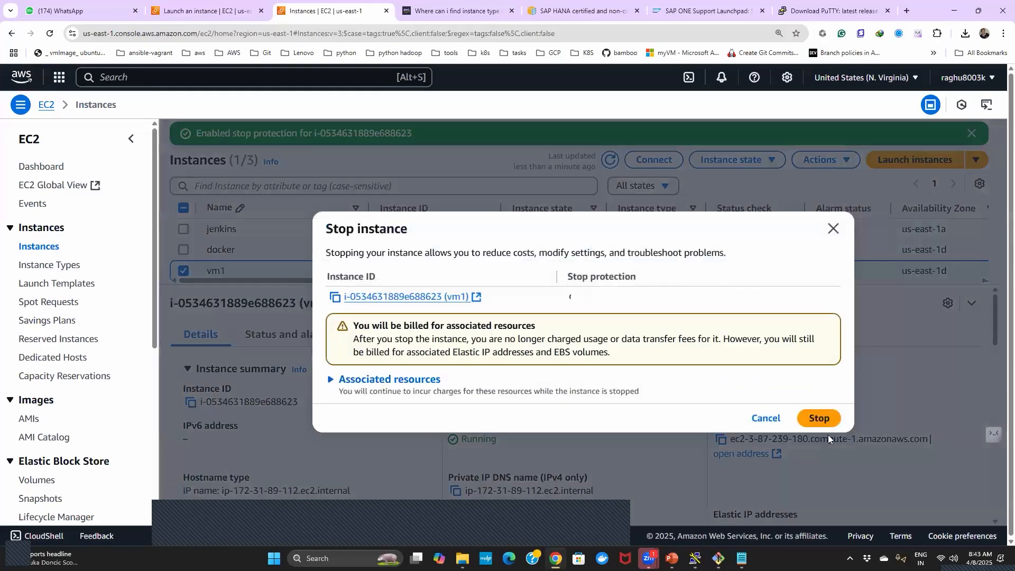
{"action": "left_click", "coordinate": [819, 417]}
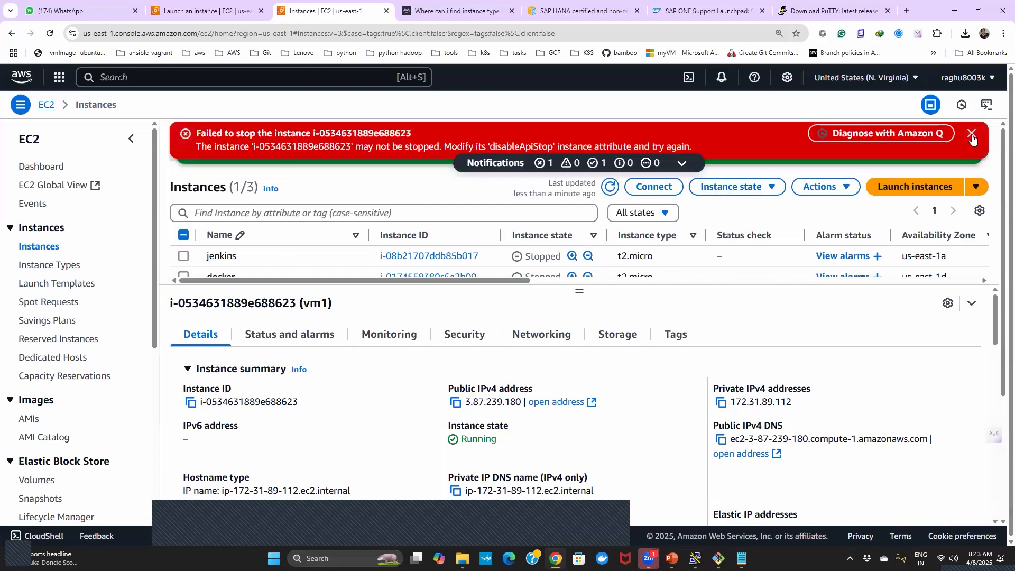
{"action": "left_click", "coordinate": [972, 134]}
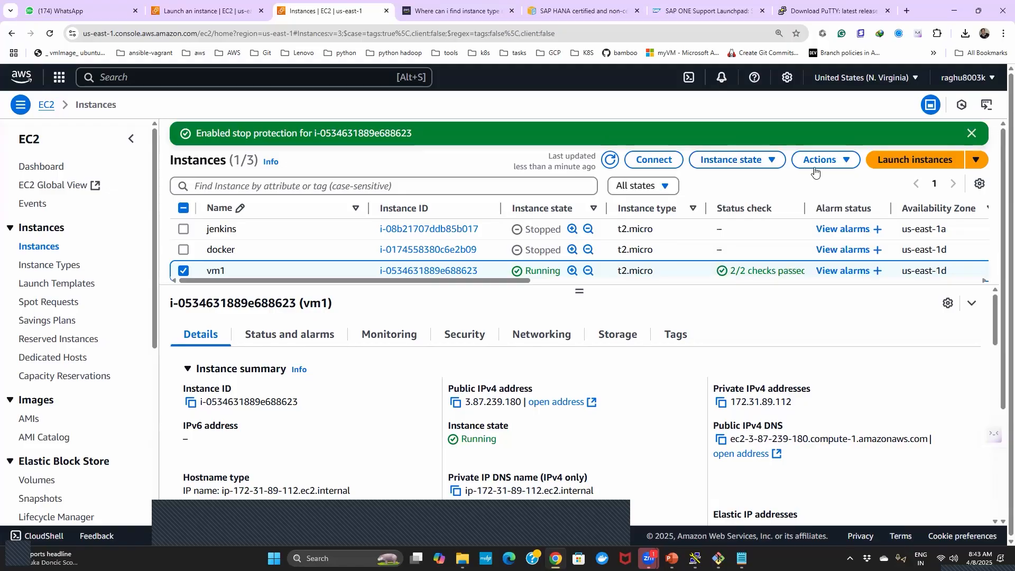
- Disable stop protection in vm1's instance settings and save the change
{"action": "left_click", "coordinate": [773, 160]}
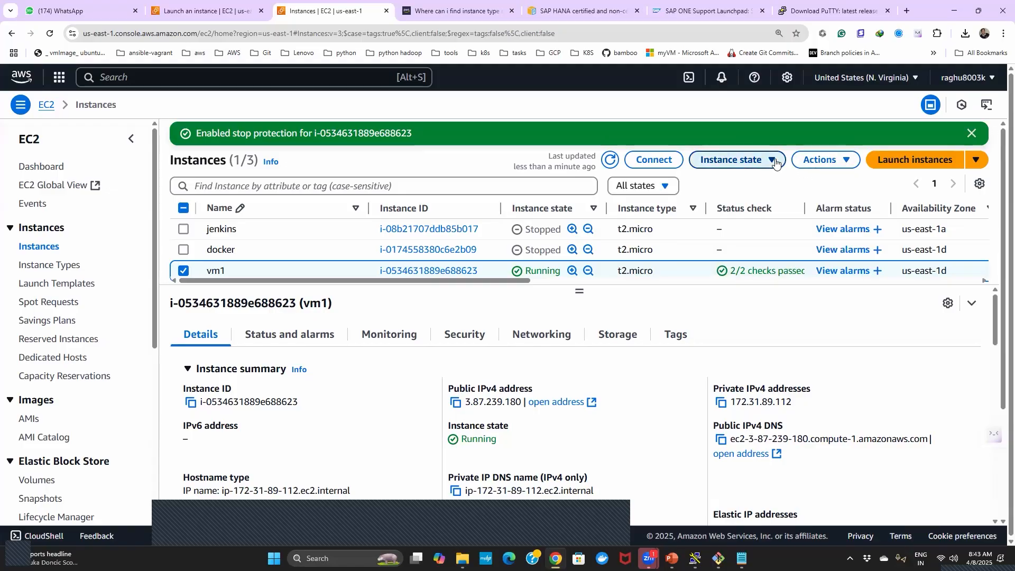
{"action": "left_click", "coordinate": [842, 160]}
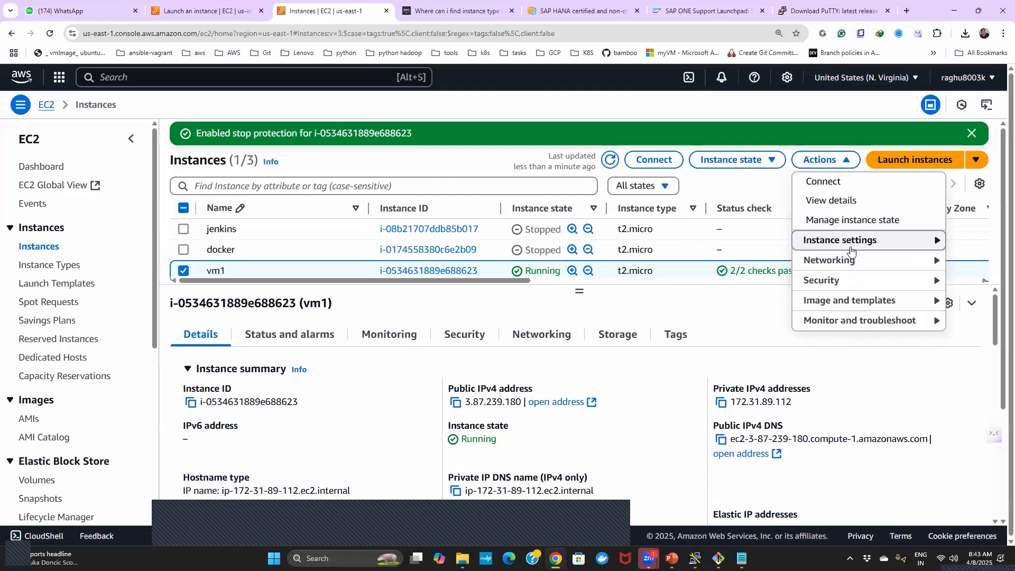
{"action": "mouse_move", "coordinate": [853, 252]}
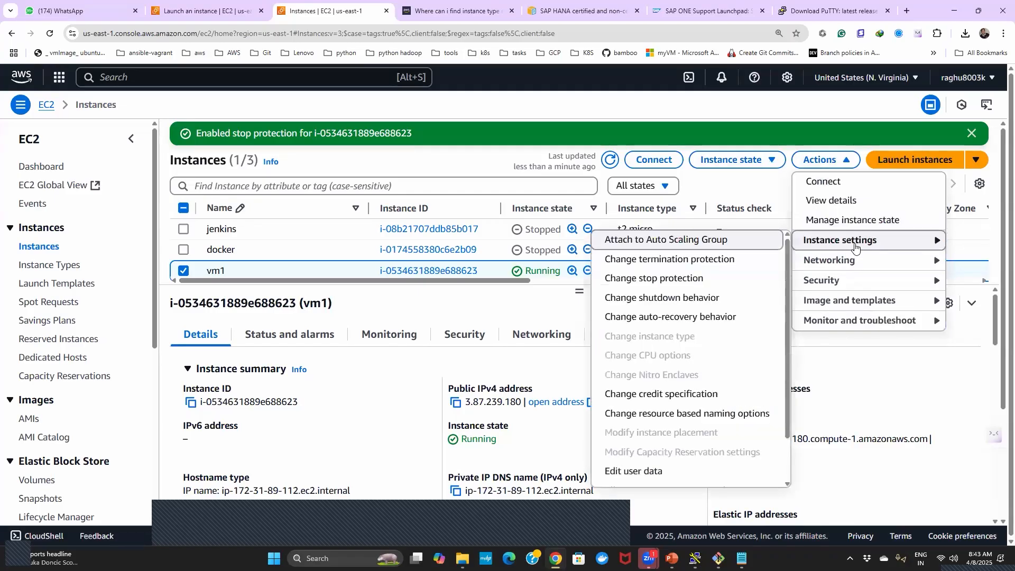
{"action": "left_click", "coordinate": [674, 284]}
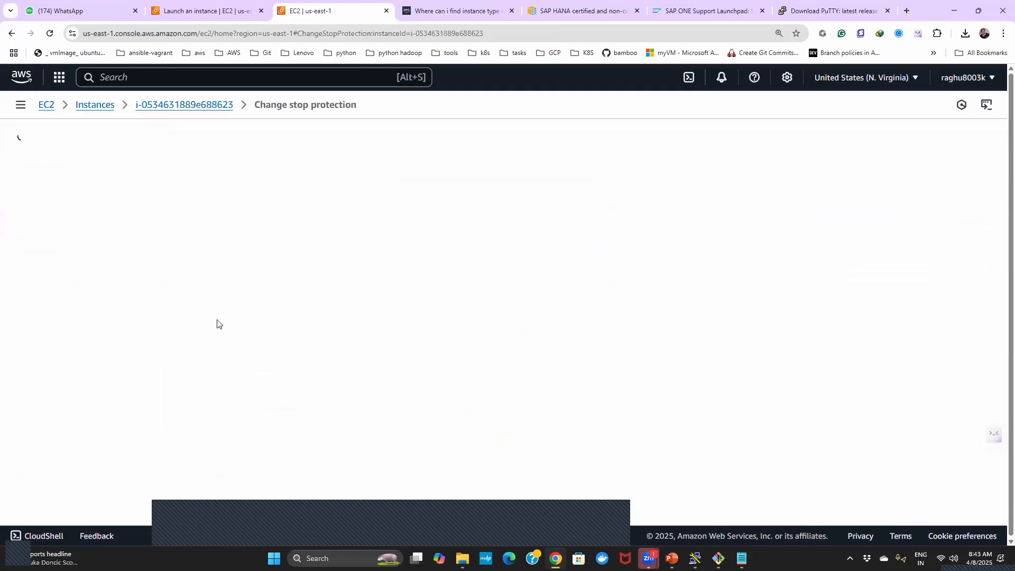
{"action": "left_click", "coordinate": [51, 255]}
{"action": "left_click", "coordinate": [954, 298]}
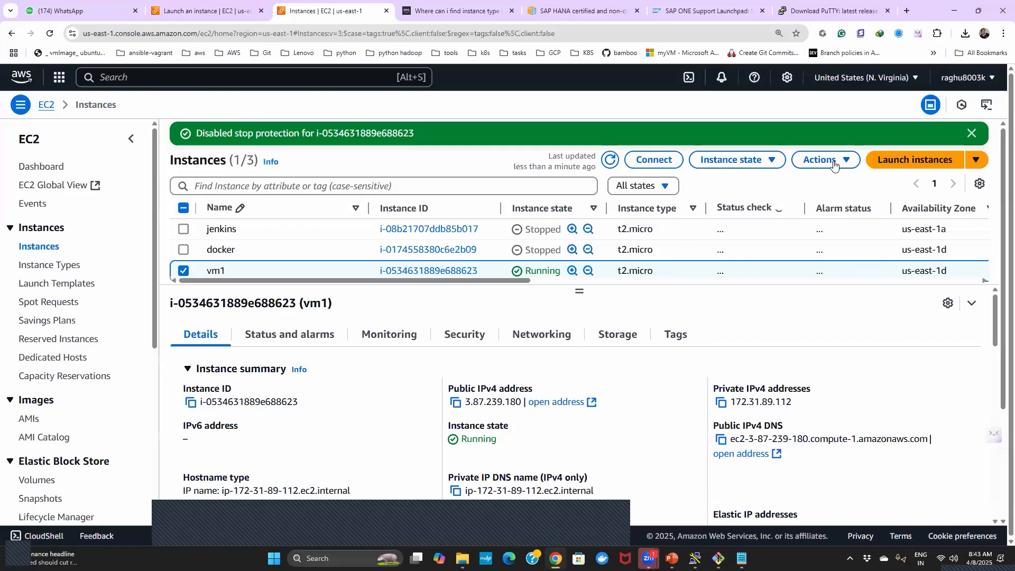
- Stop the vm1 instance and confirm the stop
{"action": "left_click", "coordinate": [849, 164]}
{"action": "left_click", "coordinate": [849, 164]}
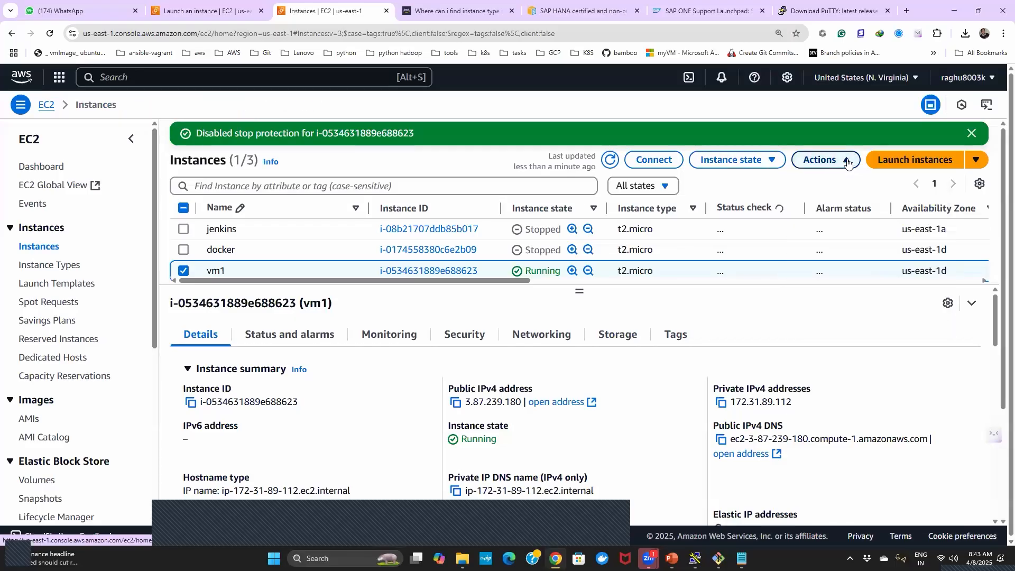
{"action": "left_click", "coordinate": [848, 163]}
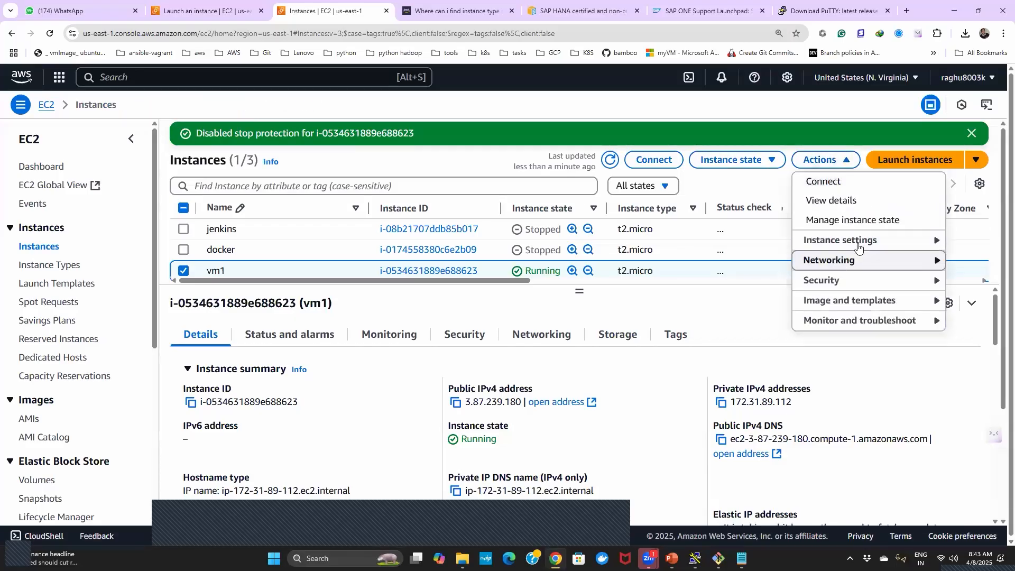
{"action": "left_click", "coordinate": [740, 159]}
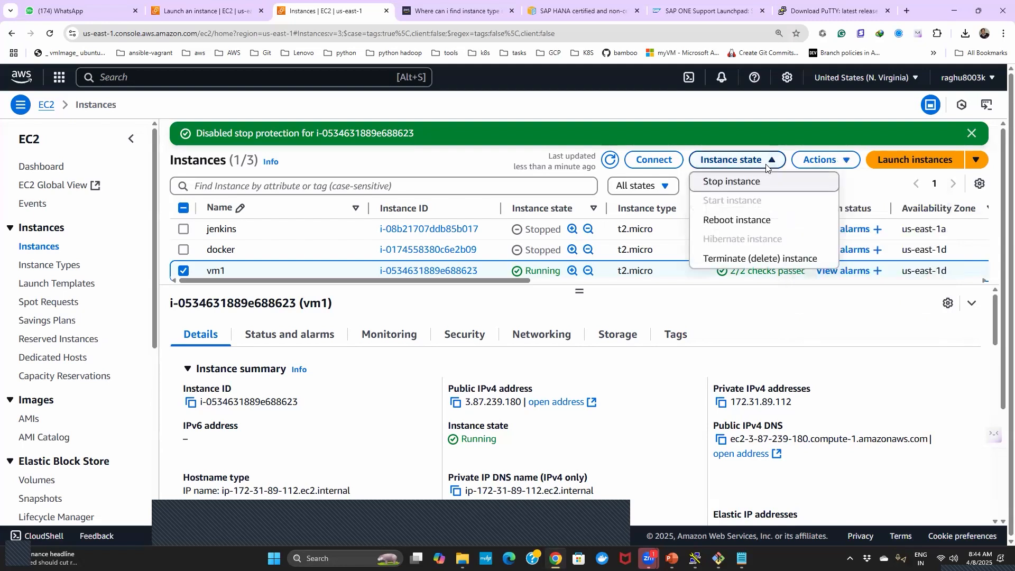
{"action": "left_click", "coordinate": [738, 184]}
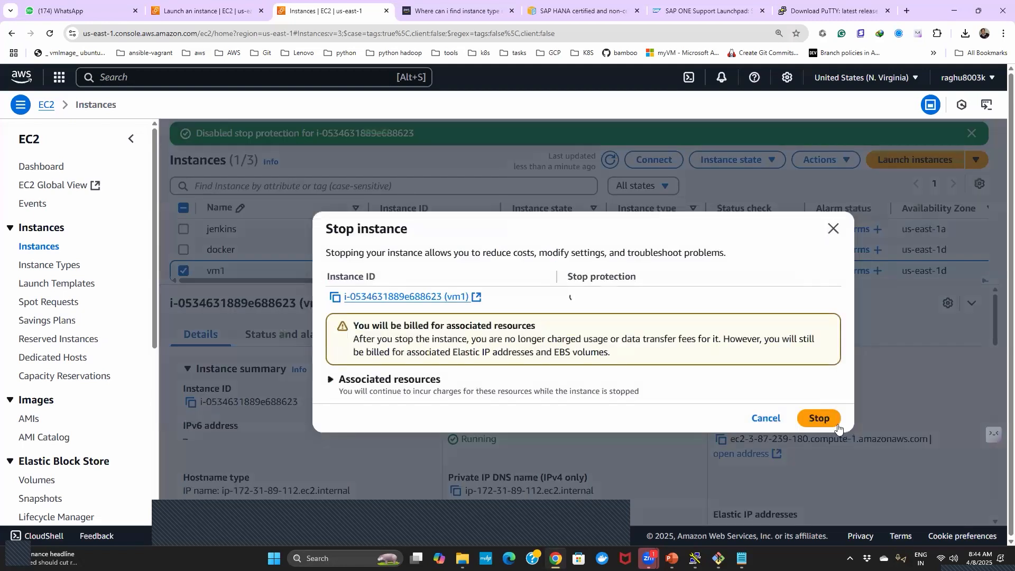
{"action": "left_click", "coordinate": [819, 415]}
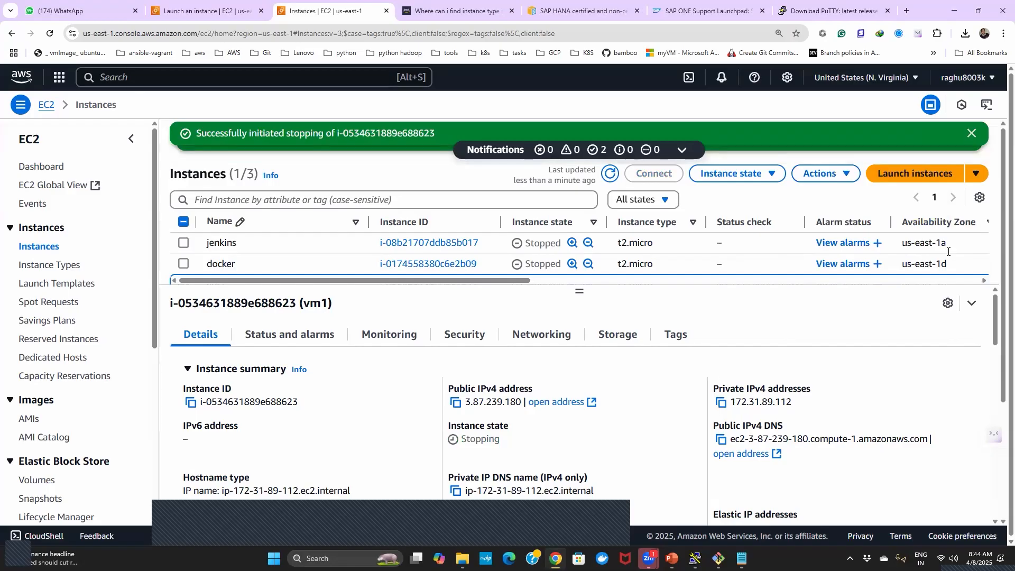
- Check vm1's instance state, refresh the instances list and clear the vm1 selection
{"action": "scroll", "coordinate": [994, 206], "scroll_direction": "down", "scroll_amount": 2}
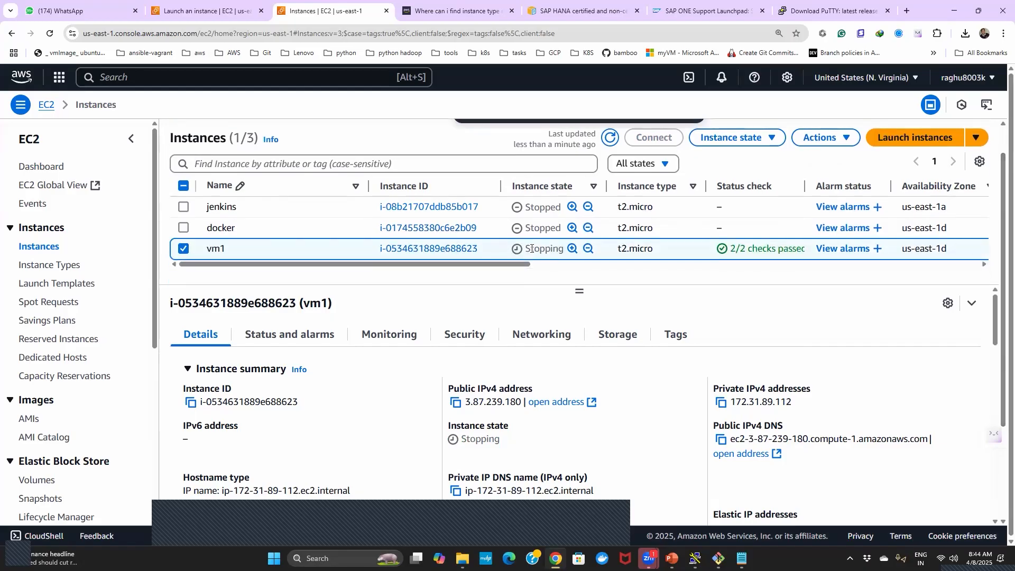
{"action": "left_click_drag", "start_coordinate": [526, 248], "coordinate": [564, 250]}
{"action": "left_click", "coordinate": [610, 138]}
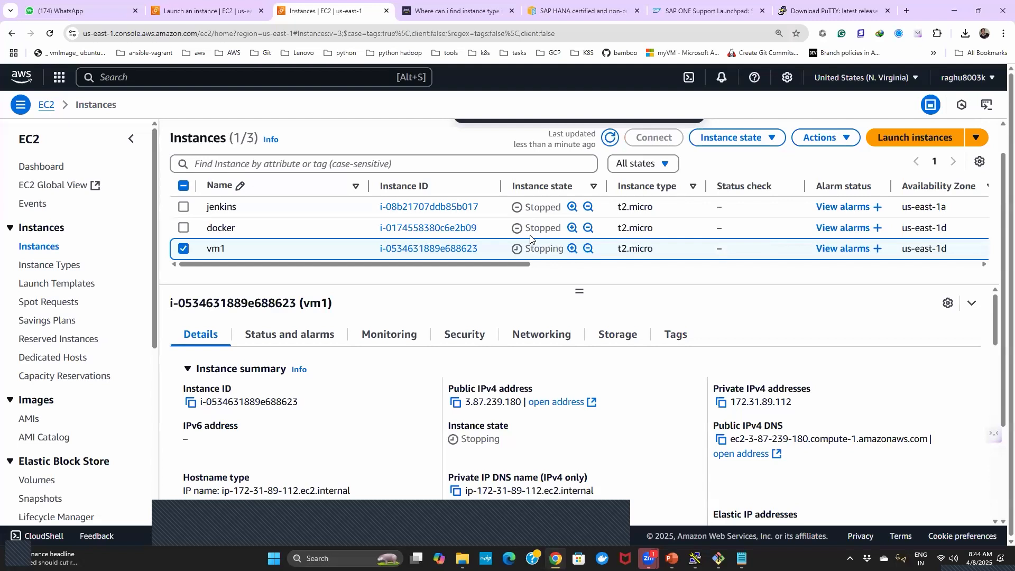
{"action": "left_click", "coordinate": [181, 251]}
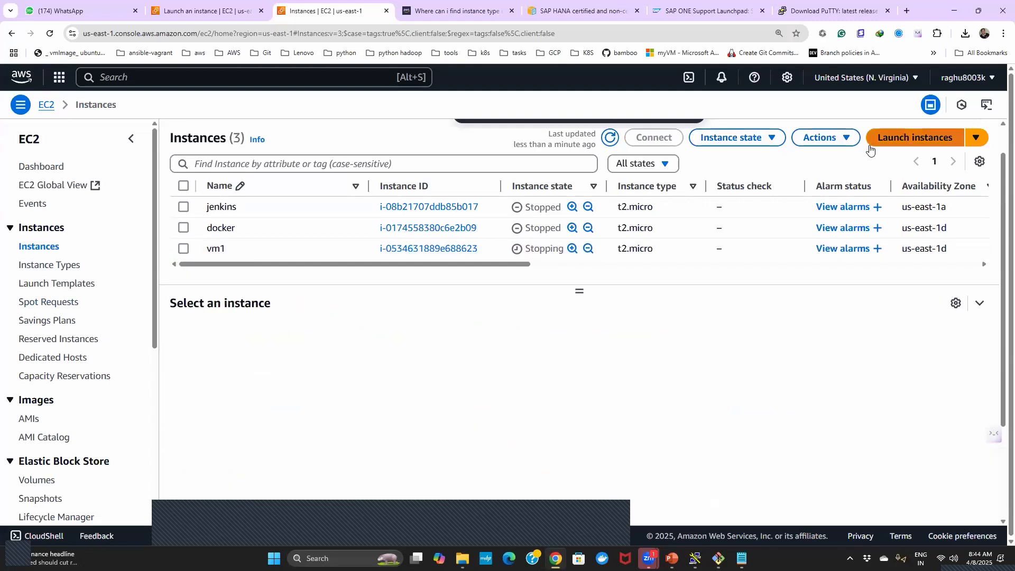
- Return from the instance launch page to the instances list and start the jenkins instance
{"action": "left_click", "coordinate": [887, 138]}
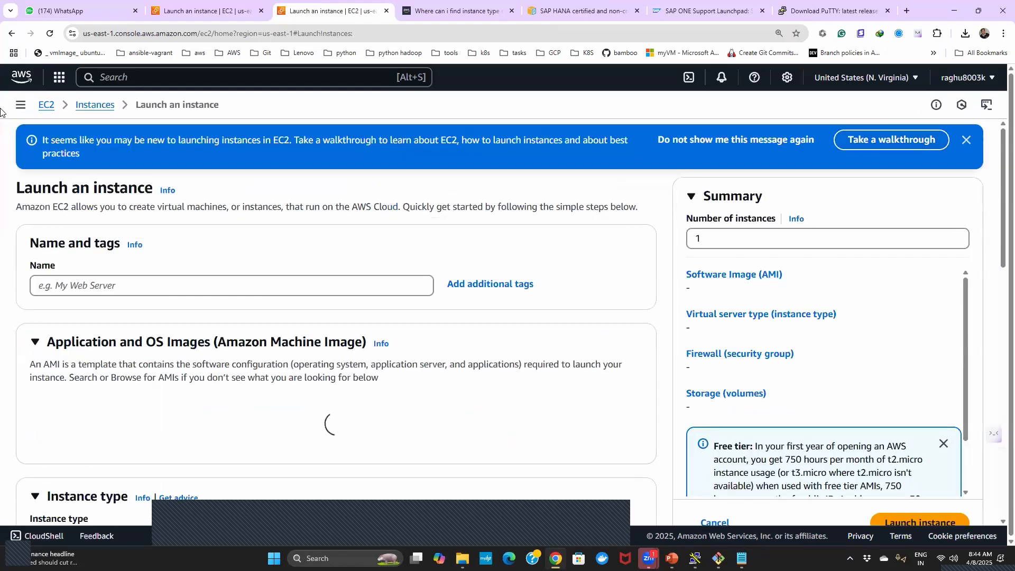
{"action": "left_click", "coordinate": [91, 107]}
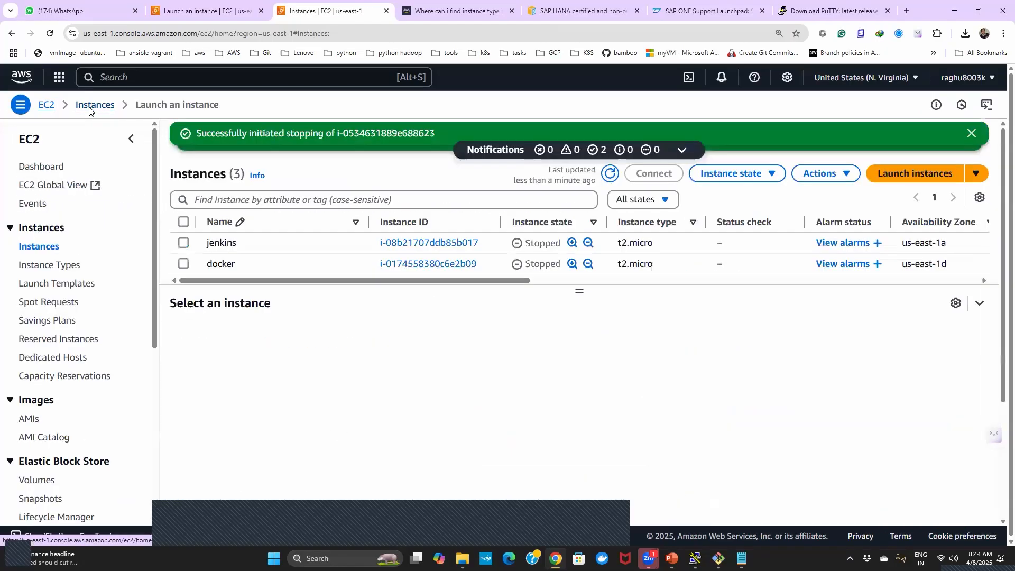
{"action": "left_click", "coordinate": [183, 243]}
{"action": "left_click", "coordinate": [771, 175]}
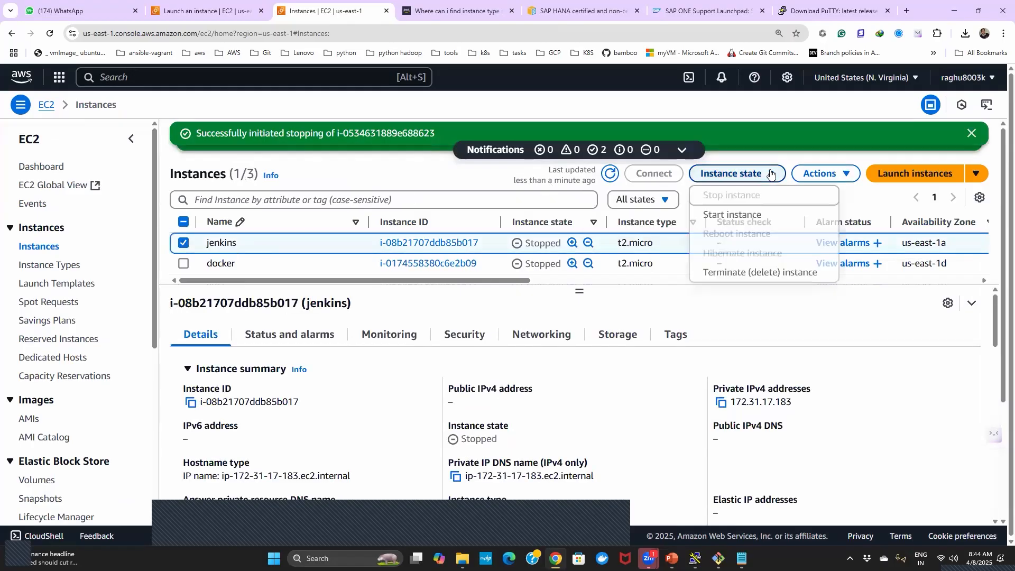
{"action": "left_click", "coordinate": [722, 219]}
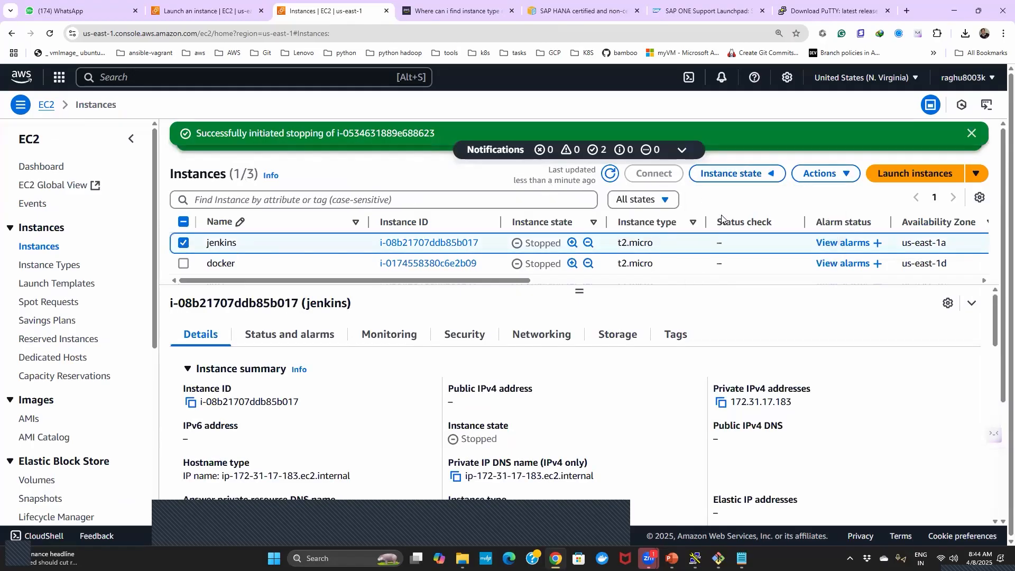
- Refresh the instances list to check jenkins' state, enlarge the list area and dismiss the notifications
{"action": "left_click", "coordinate": [610, 173]}
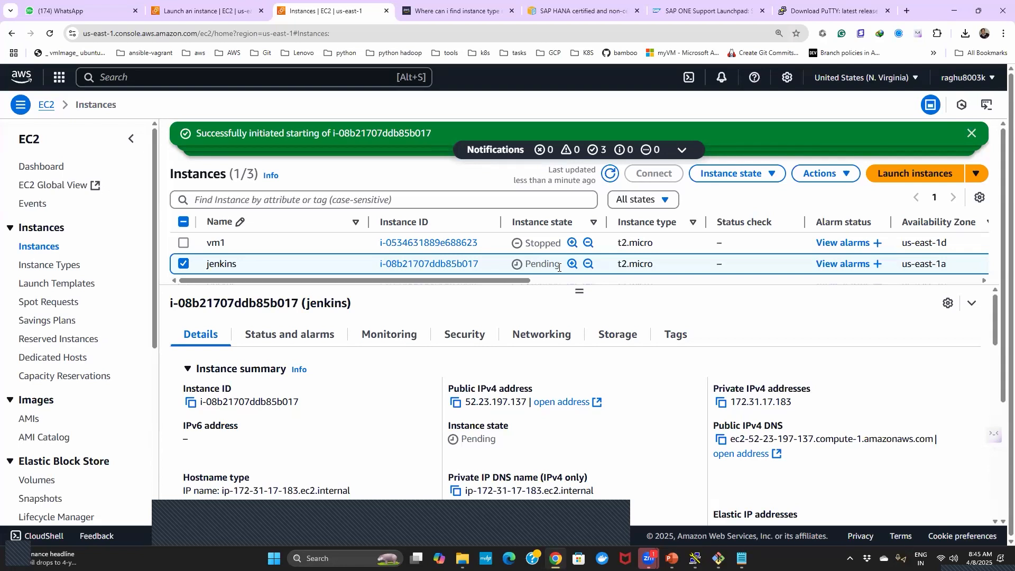
{"action": "left_click", "coordinate": [609, 174]}
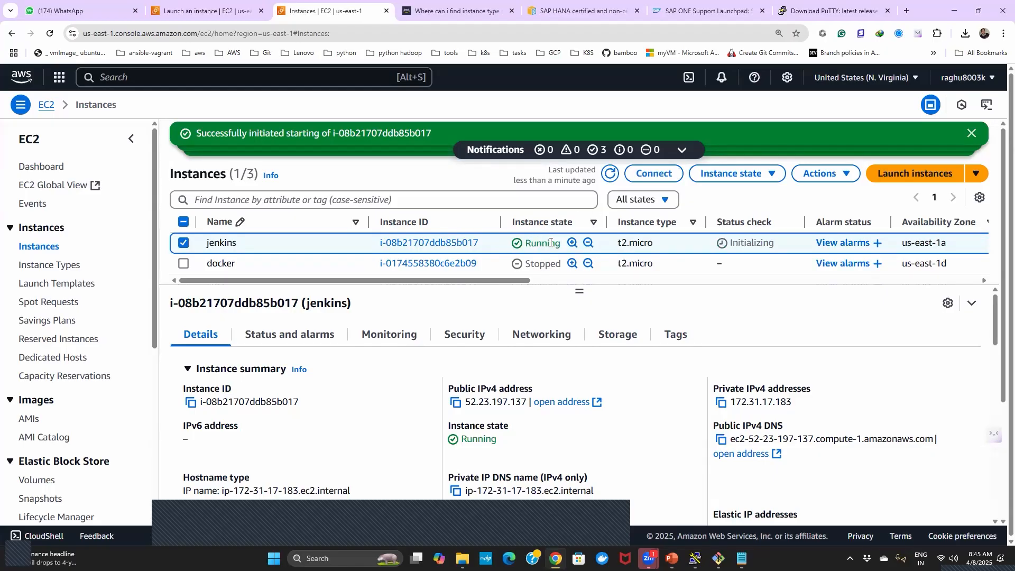
{"action": "left_click_drag", "start_coordinate": [580, 291], "coordinate": [583, 331]}
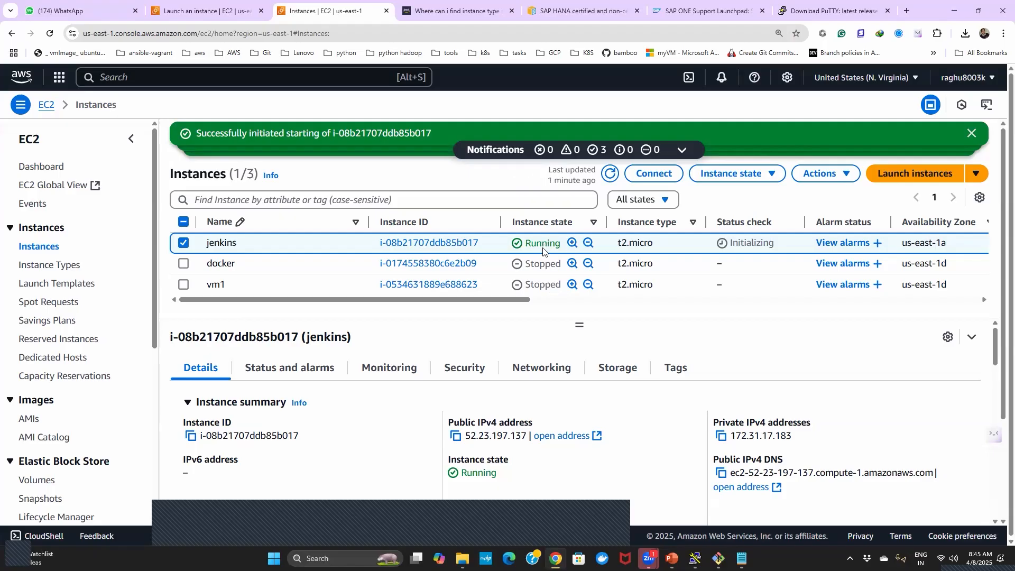
{"action": "left_click", "coordinate": [972, 133]}
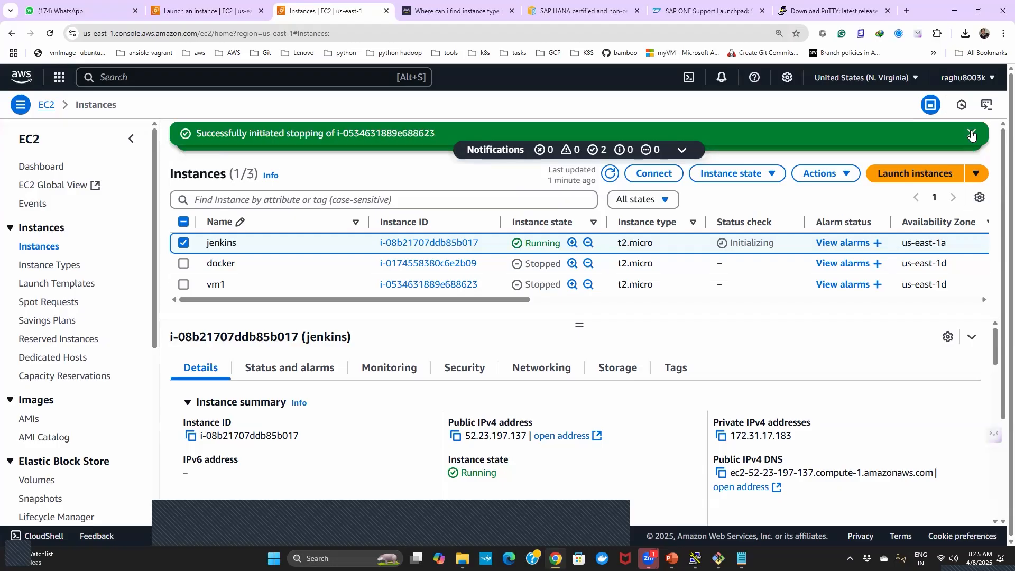
{"action": "left_click", "coordinate": [972, 134]}
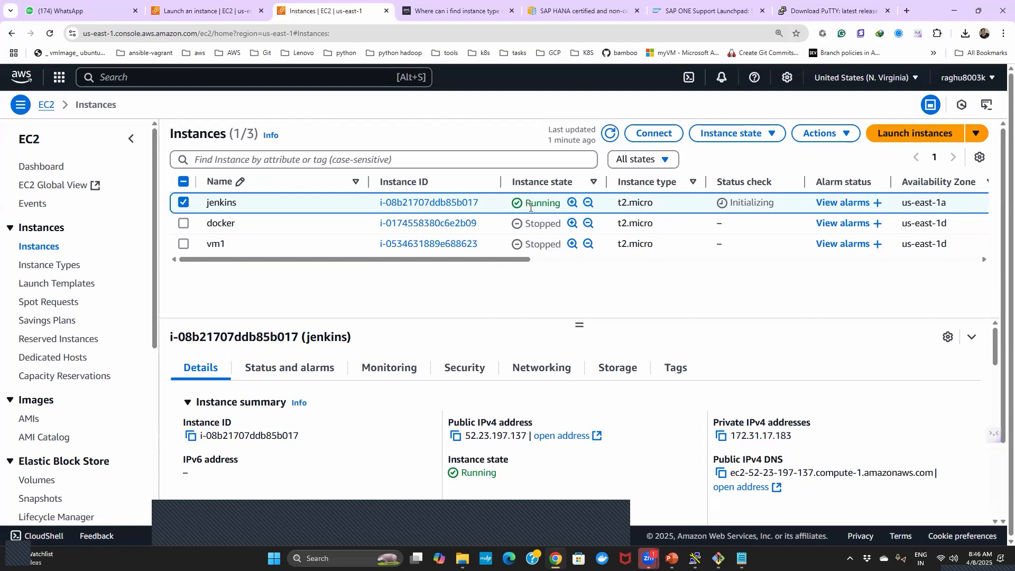
- Compare the instance states of jenkins and docker, then leave only jenkins selected
{"action": "left_click_drag", "start_coordinate": [530, 204], "coordinate": [547, 205]}
{"action": "left_click_drag", "start_coordinate": [525, 203], "coordinate": [560, 206]}
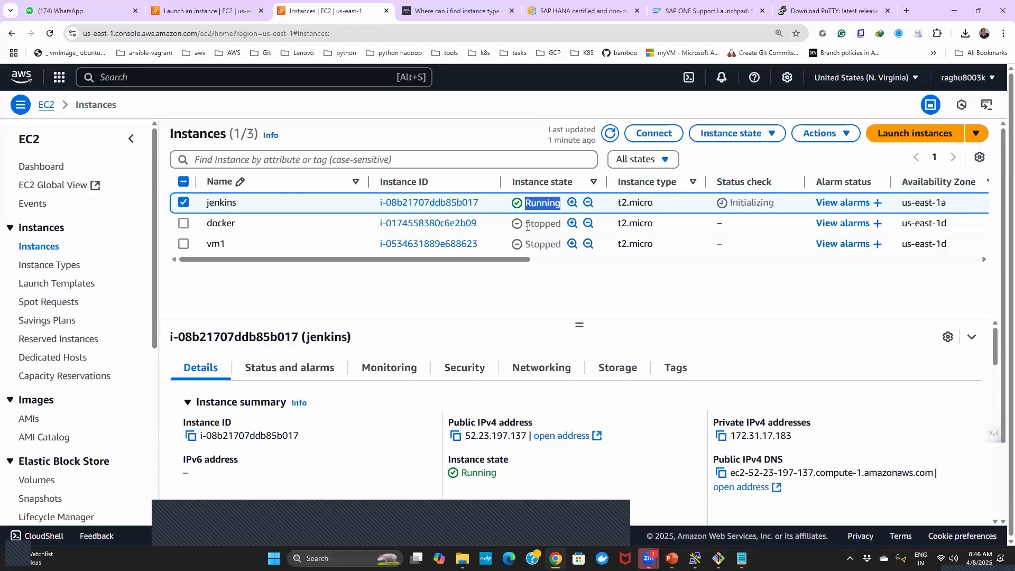
{"action": "double_click", "coordinate": [547, 226]}
{"action": "left_click", "coordinate": [547, 226]}
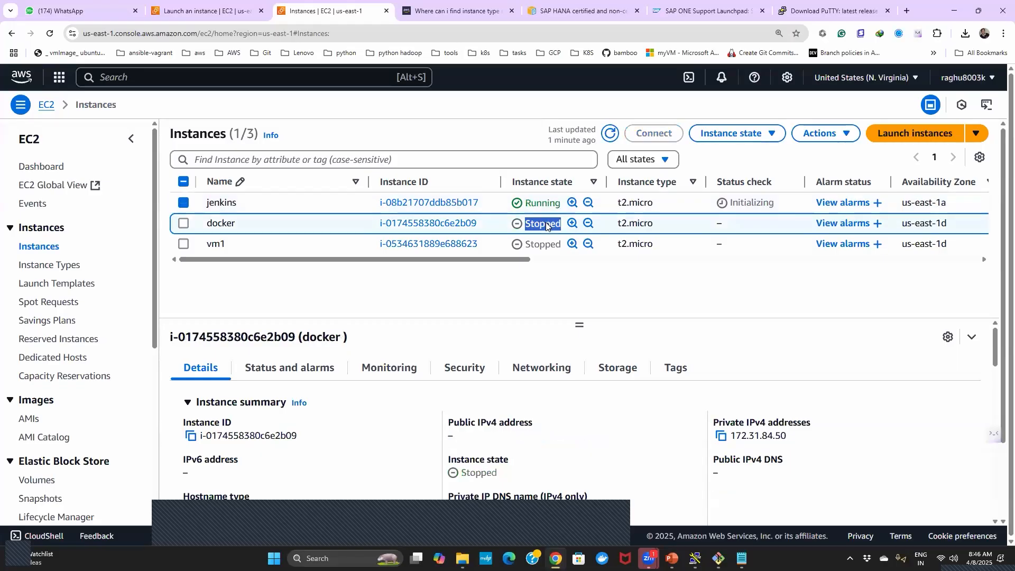
{"action": "left_click", "coordinate": [184, 224]}
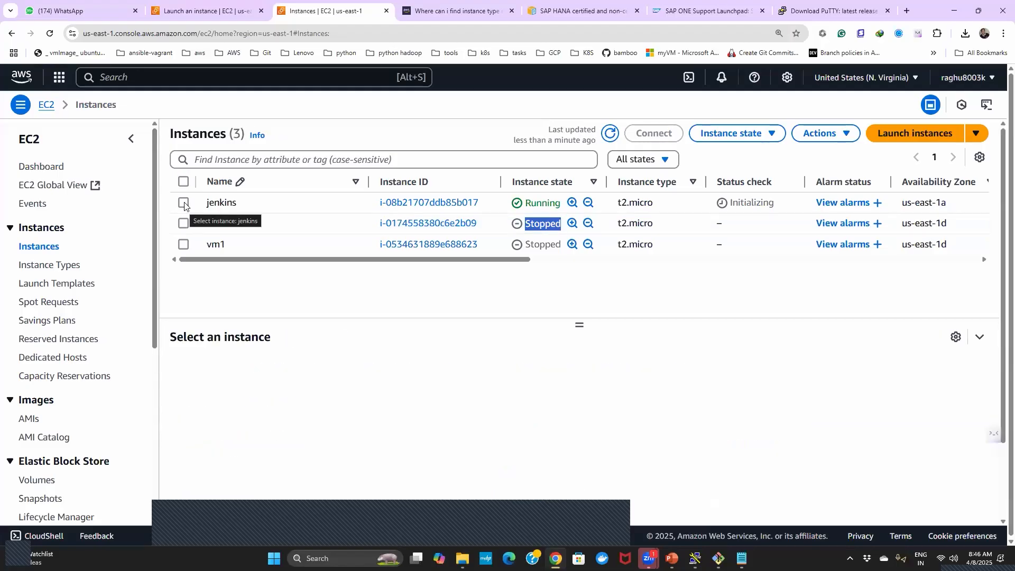
{"action": "left_click", "coordinate": [184, 204]}
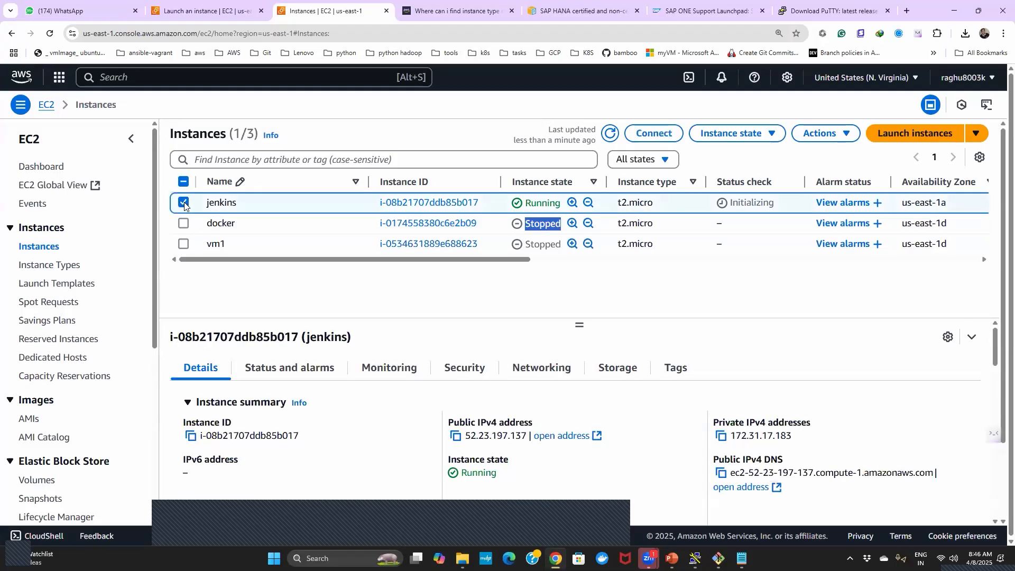
- Terminate (delete) the jenkins instance and confirm the termination
{"action": "left_click", "coordinate": [759, 137]}
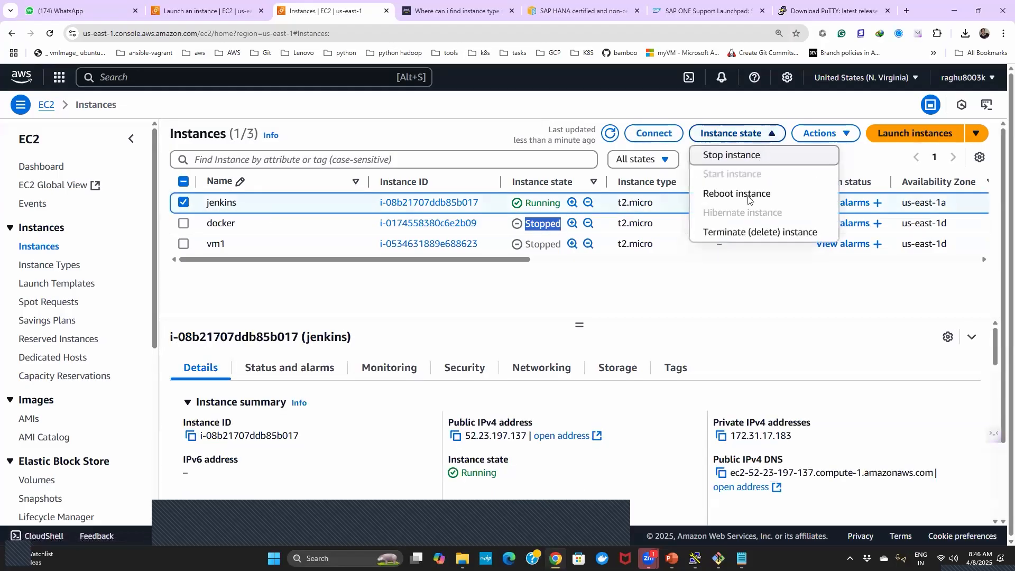
{"action": "left_click", "coordinate": [750, 236]}
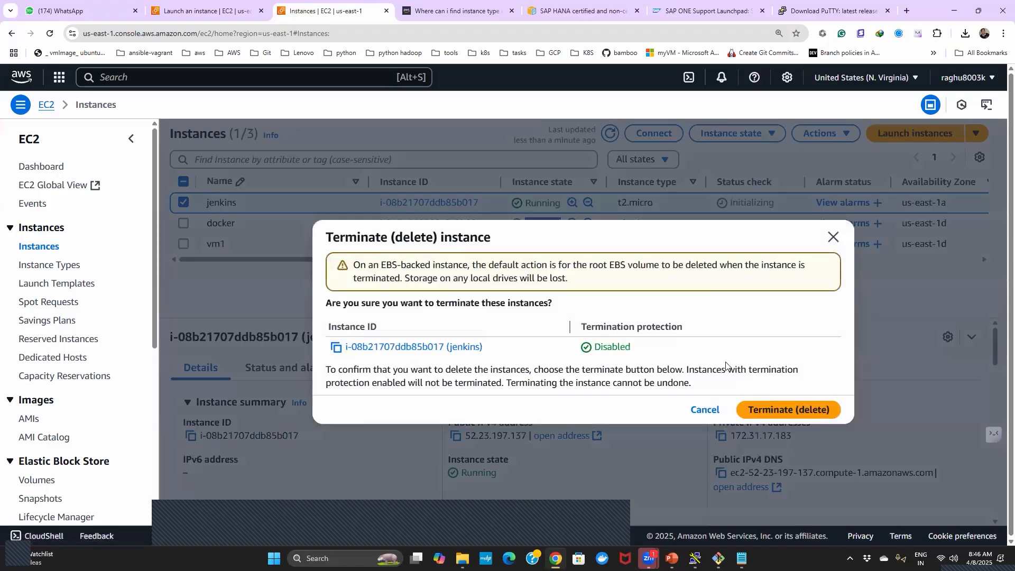
{"action": "left_click", "coordinate": [767, 412]}
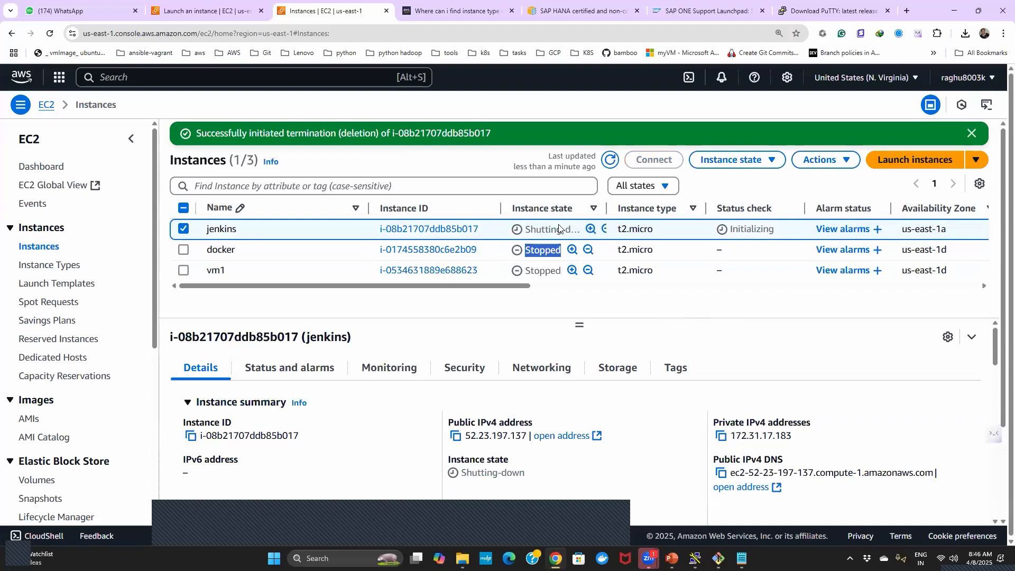
- Widen the Instance state column, dismiss the termination notification and refresh the instances list to check jenkins' state
{"action": "left_click_drag", "start_coordinate": [607, 208], "coordinate": [686, 208]}
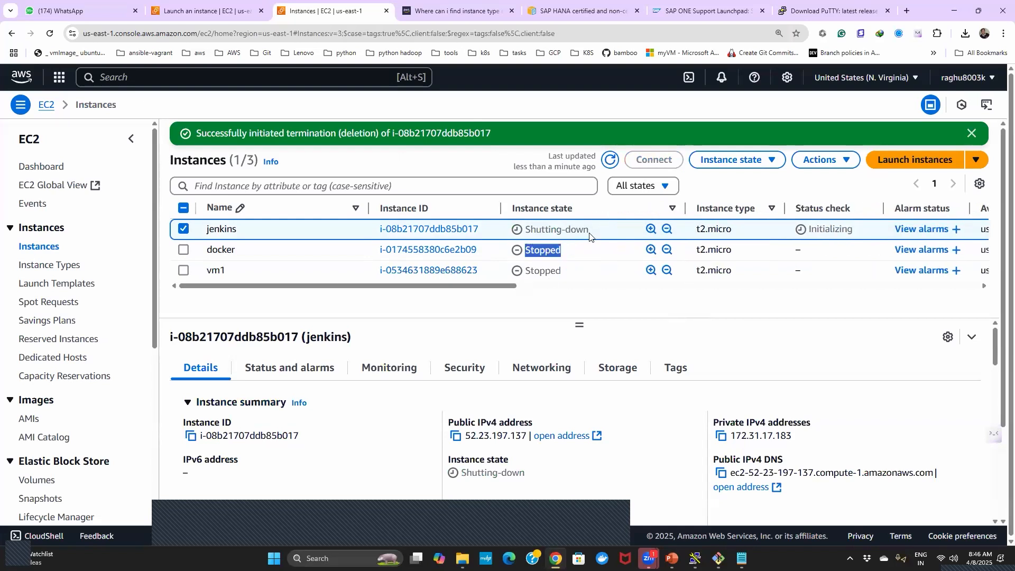
{"action": "left_click", "coordinate": [612, 160]}
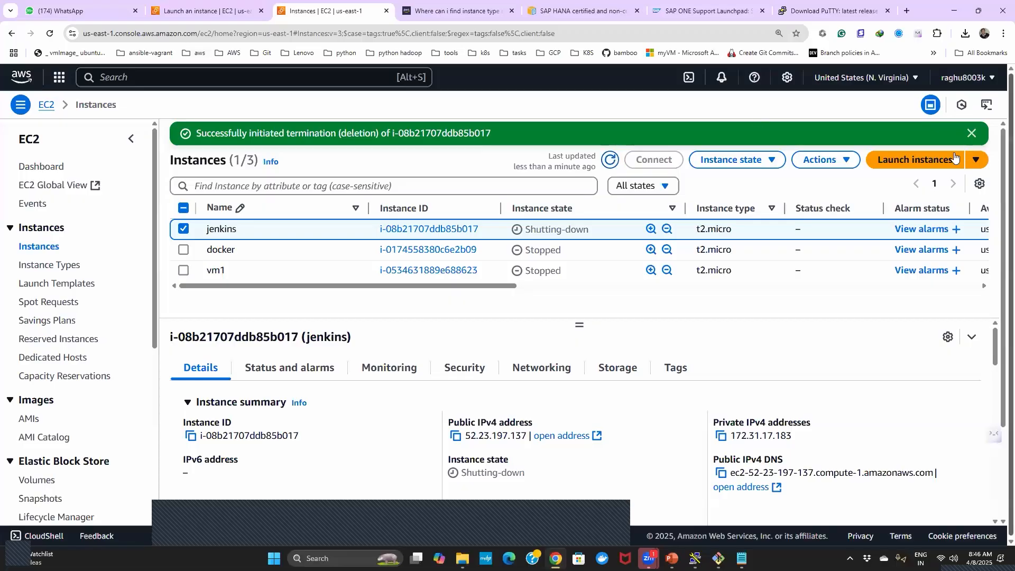
{"action": "left_click", "coordinate": [972, 133]}
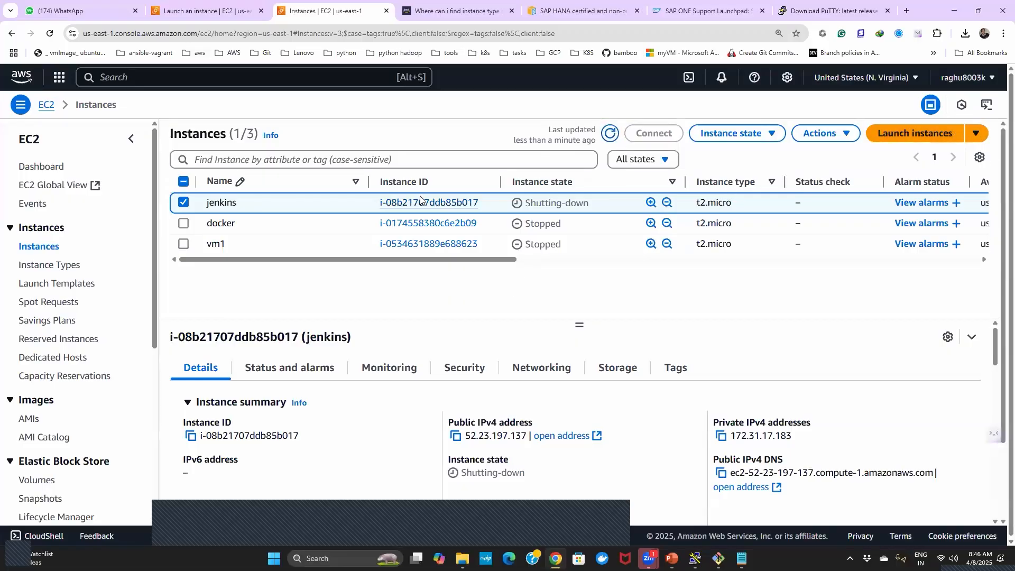
{"action": "left_click", "coordinate": [610, 137]}
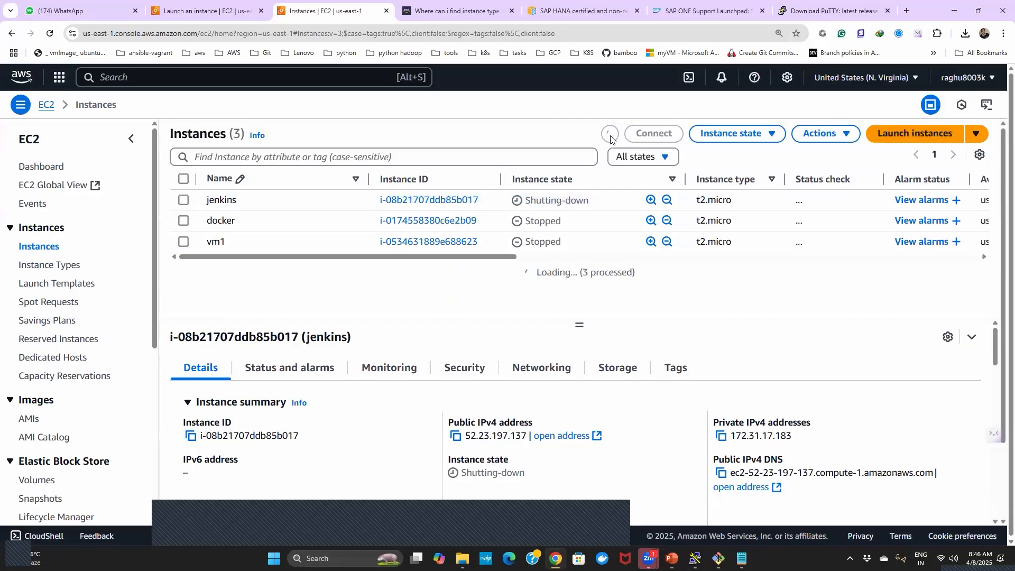
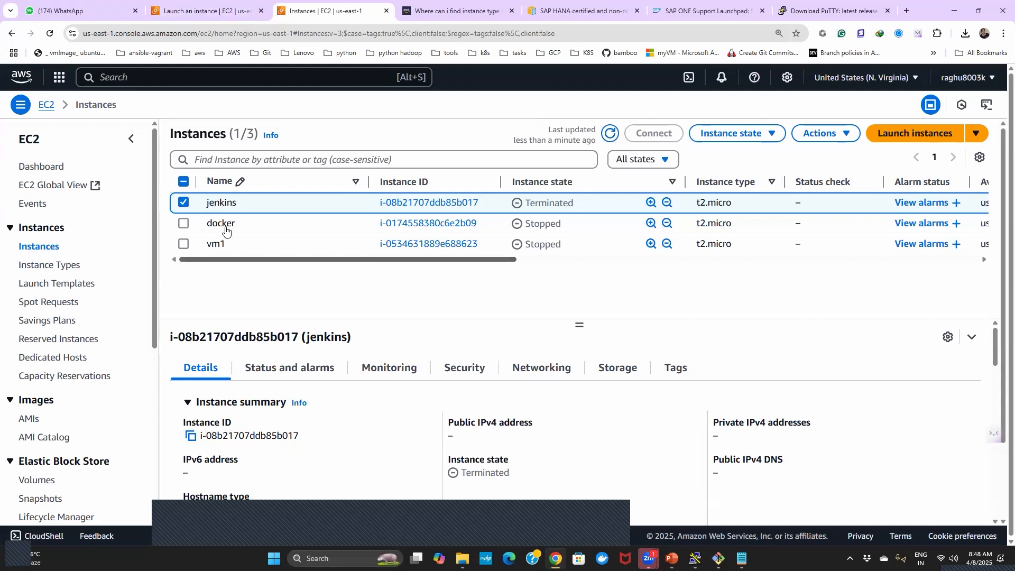
- Deselect jenkins, look at the docker and vm1 instances individually and together, then leave no instance selected
{"action": "left_click", "coordinate": [184, 204]}
{"action": "left_click", "coordinate": [183, 223]}
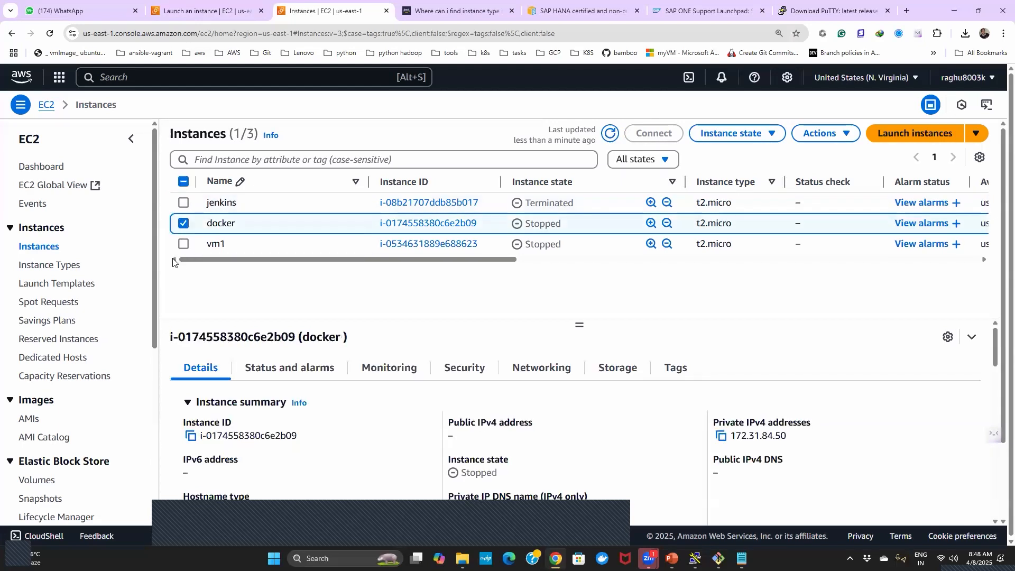
{"action": "left_click", "coordinate": [184, 244]}
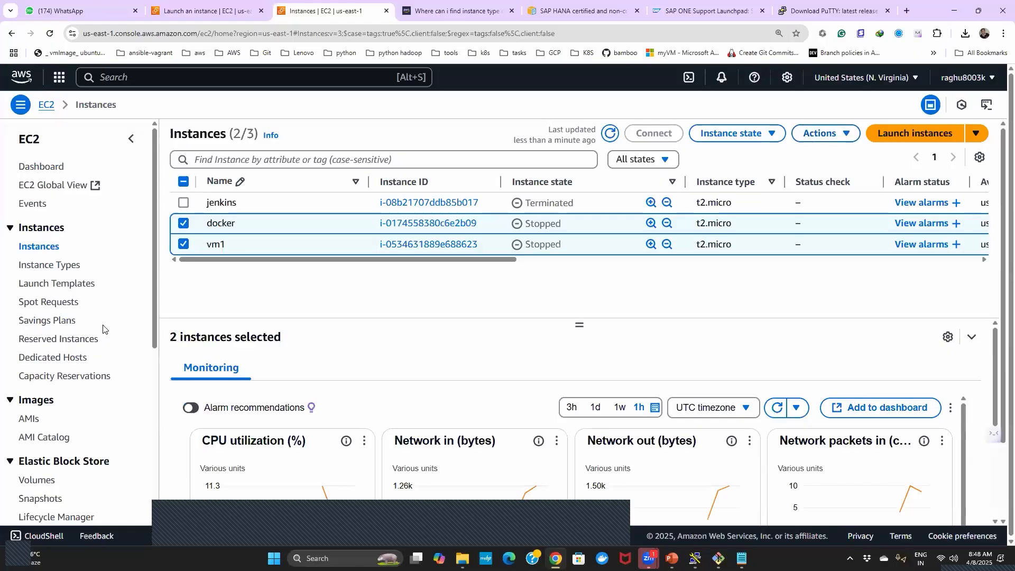
{"action": "double_click", "coordinate": [184, 227]}
{"action": "left_click", "coordinate": [183, 246]}
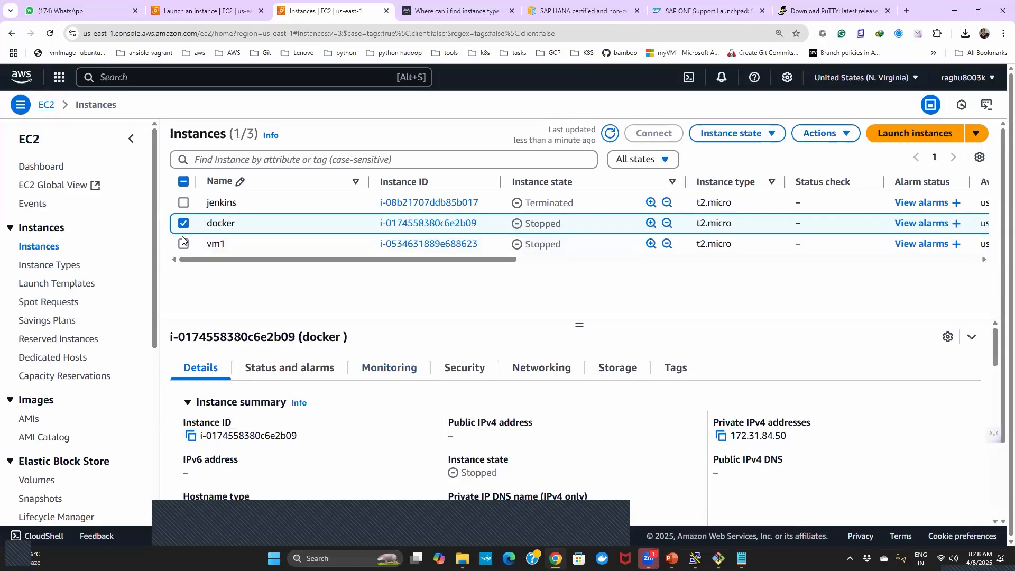
{"action": "left_click", "coordinate": [184, 226]}
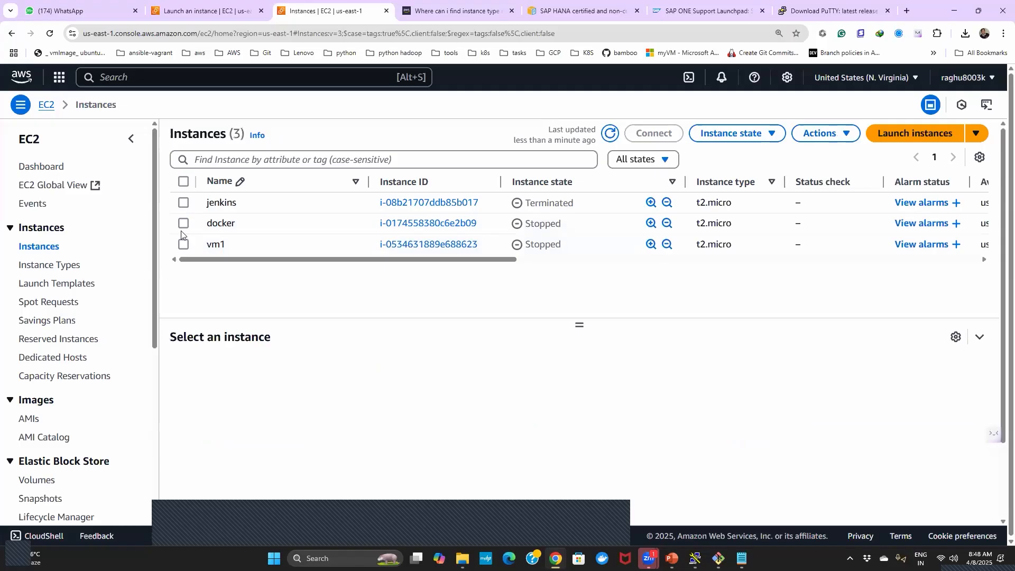
{"action": "mouse_move", "coordinate": [719, 552]}
- Try to terminate (delete) the docker and vm1 instances together and confirm the termination
{"action": "left_click", "coordinate": [183, 223]}
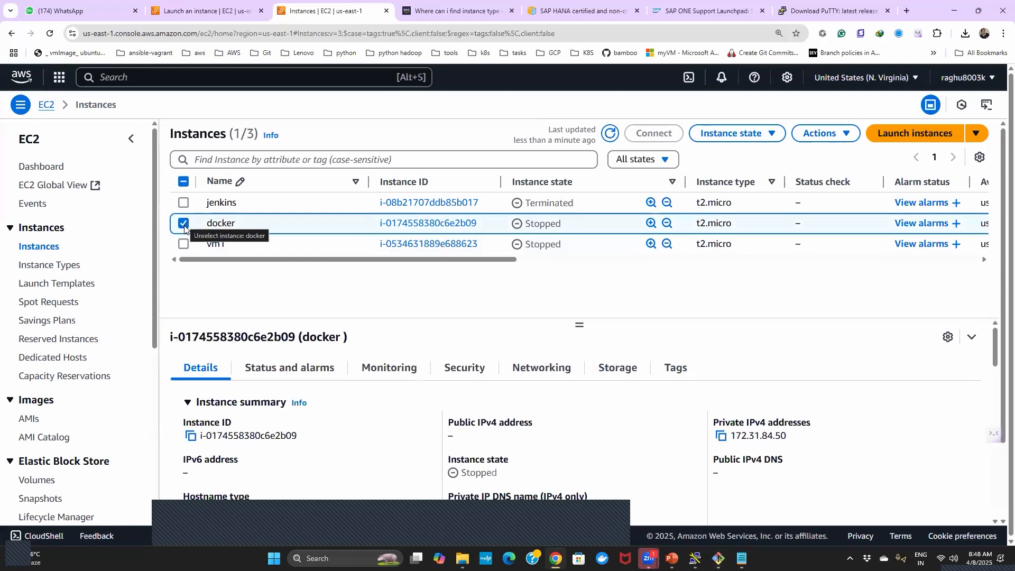
{"action": "left_click", "coordinate": [183, 245]}
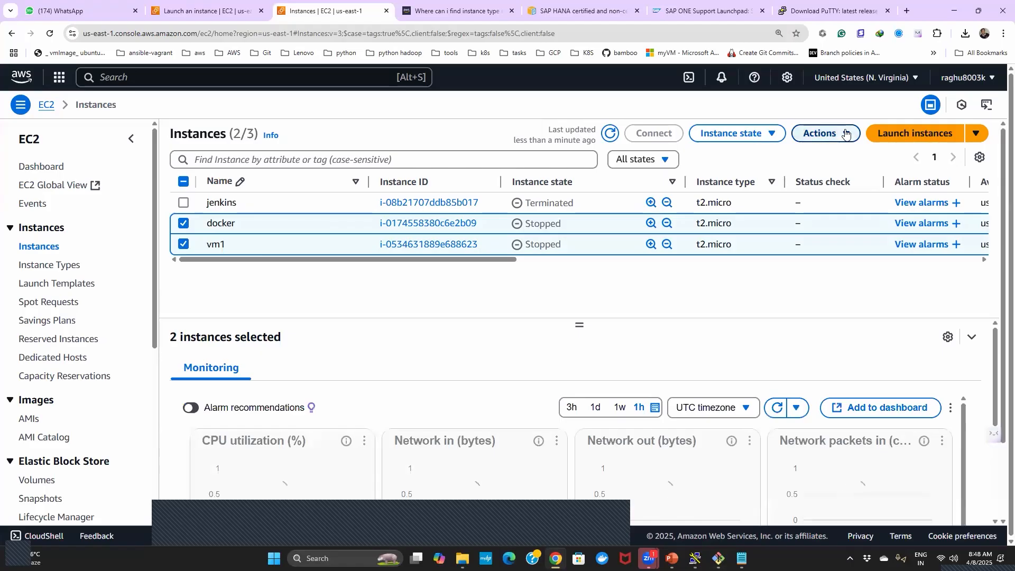
{"action": "left_click", "coordinate": [827, 135]}
{"action": "left_click", "coordinate": [745, 132]}
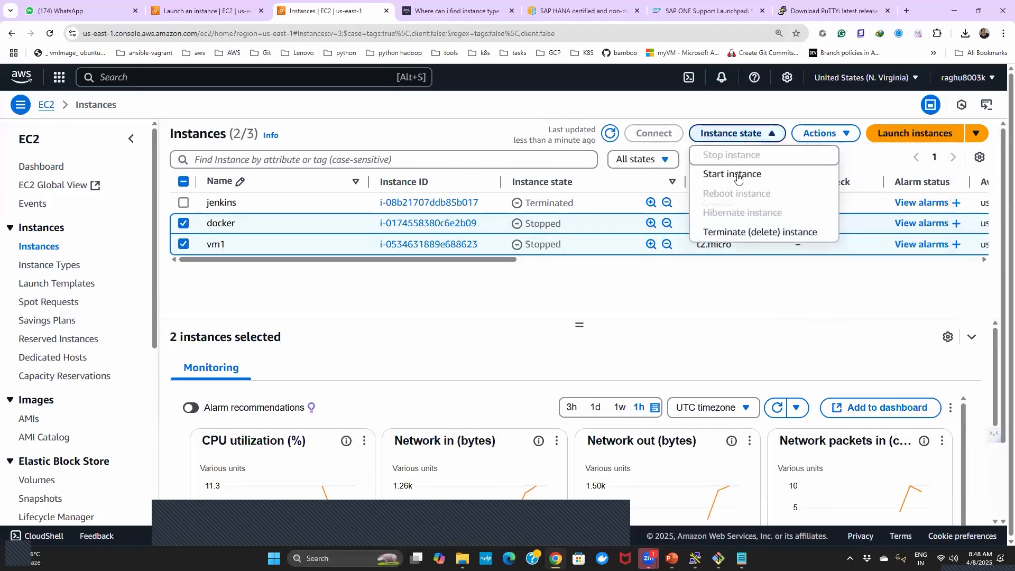
{"action": "left_click", "coordinate": [732, 237]}
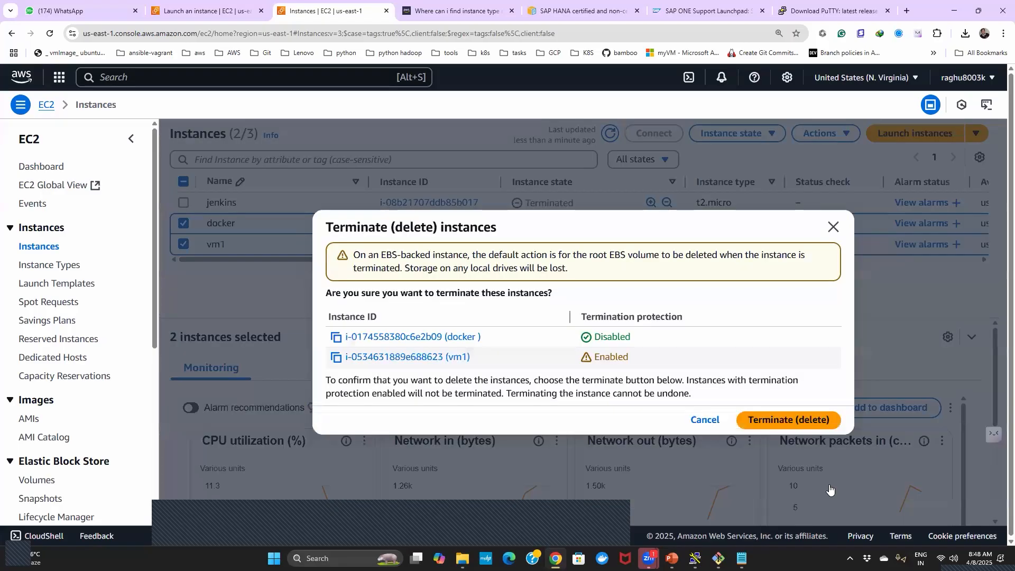
{"action": "left_click", "coordinate": [767, 419]}
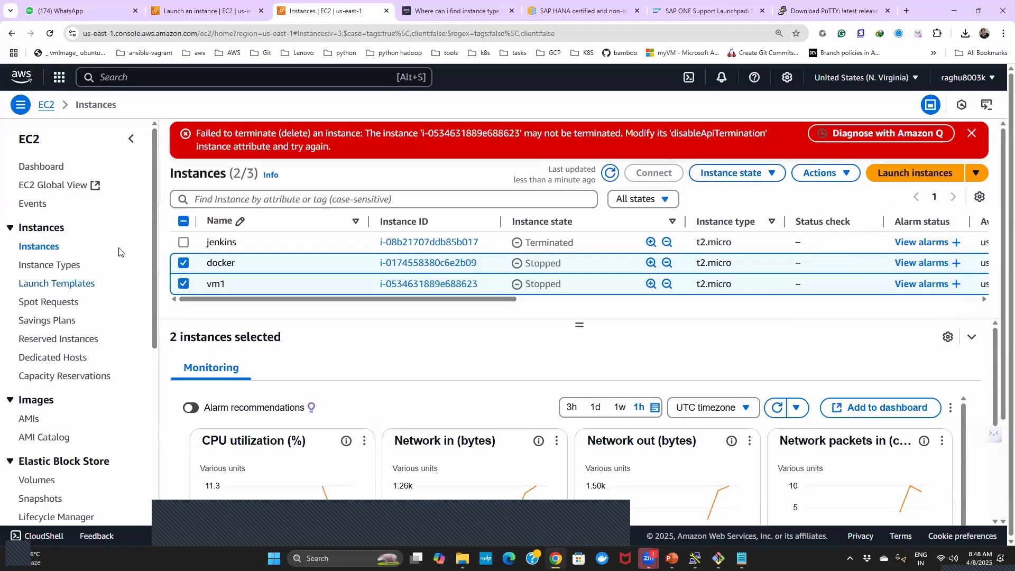